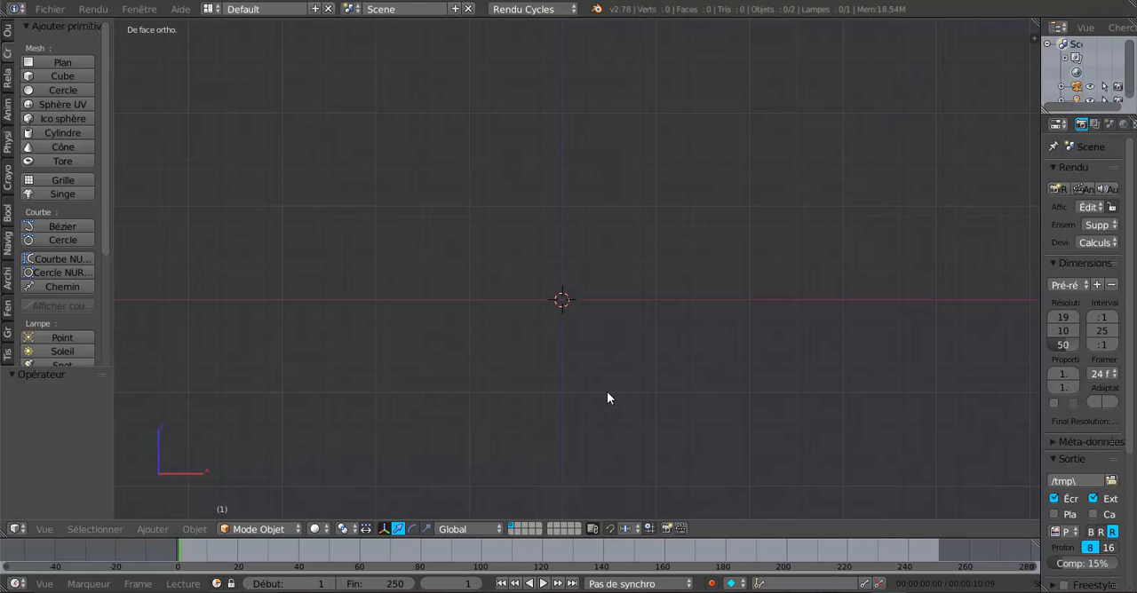
Add a mesh circle with 32 vertices and a radius of 1 at the origin and view it from above.
middle_click_drag(573, 386, 563, 459, "shift")
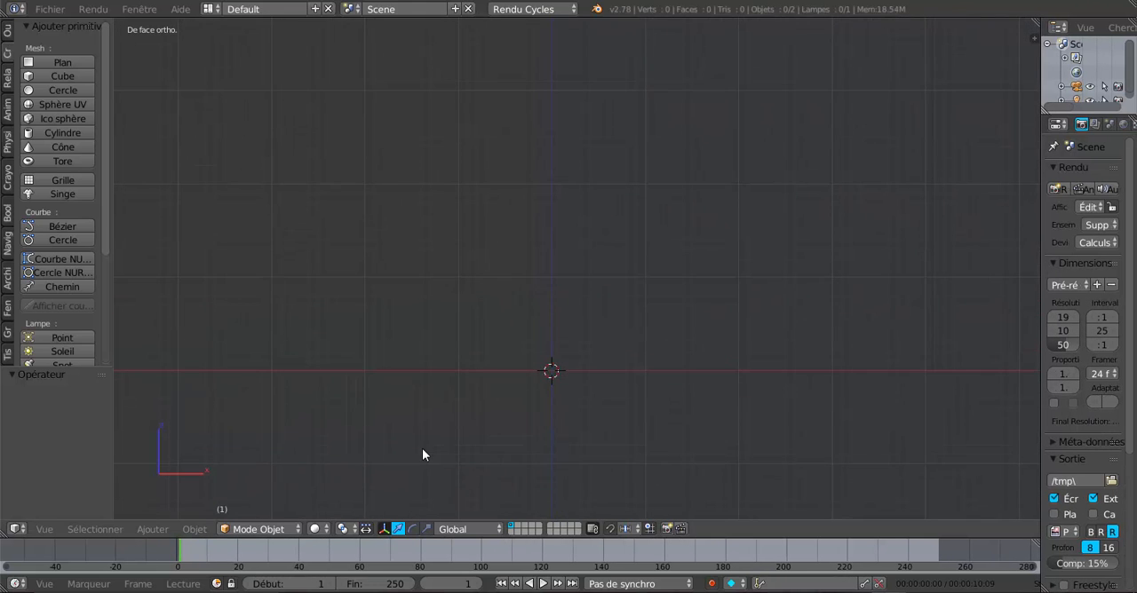
left_click_drag(112, 265, 150, 263)
scroll(144, 267, "down", 4)
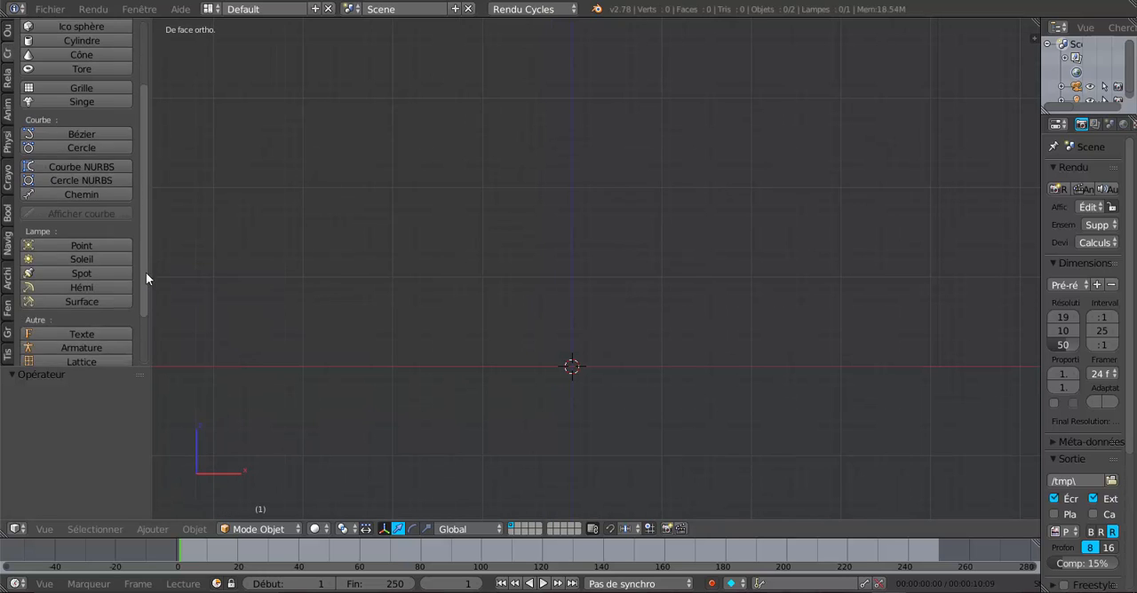
scroll(140, 231, "up", 4)
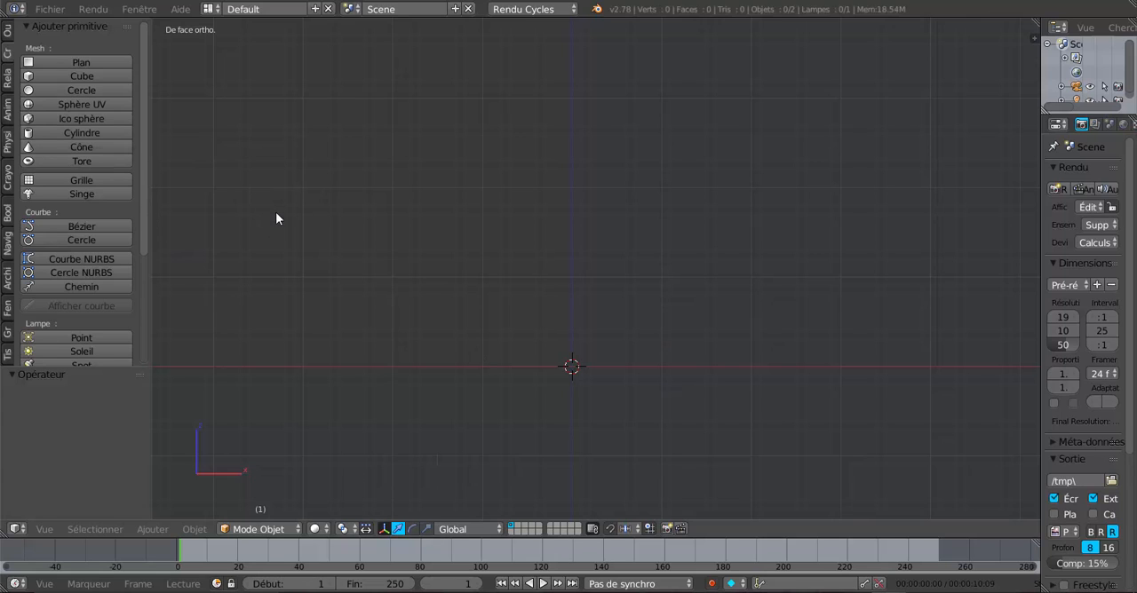
left_click(71, 91)
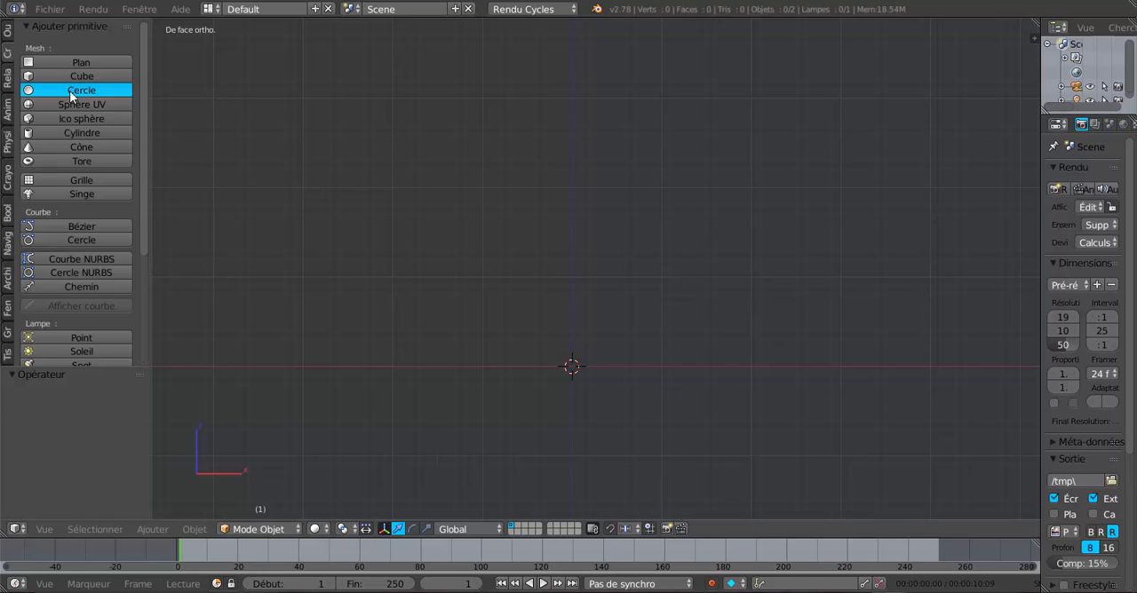
middle_click_drag(578, 419, 579, 436)
key("KP_7")
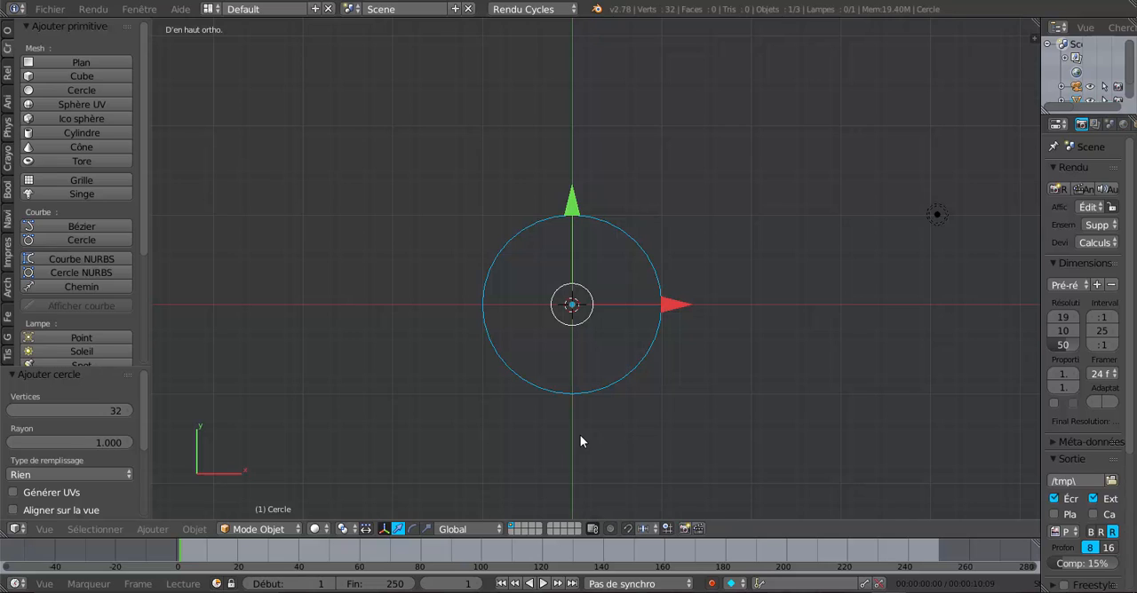
Delete the default lamp and camera from the scene, leaving the circle.
right_click(935, 217)
scroll(855, 315, "down", 3)
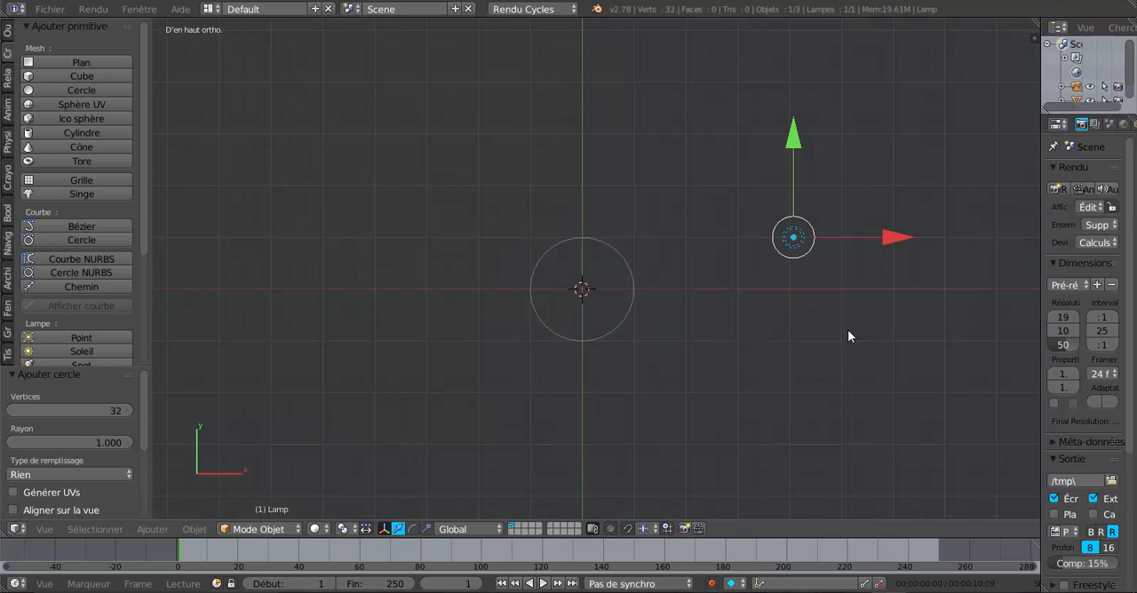
key("x")
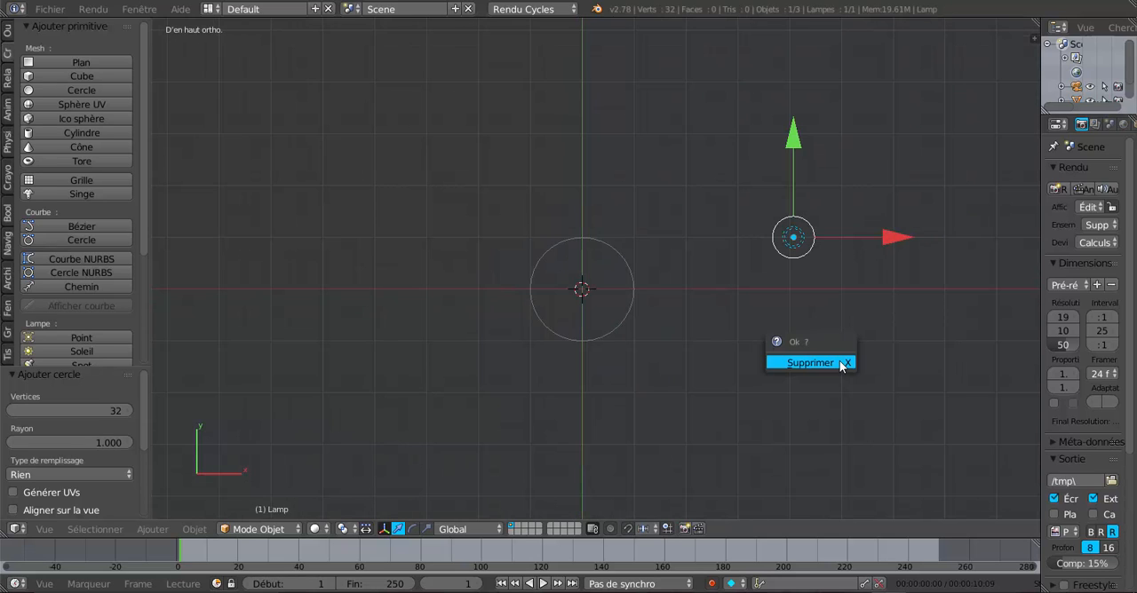
left_click(839, 360)
scroll(840, 361, "down", 3)
right_click(743, 407)
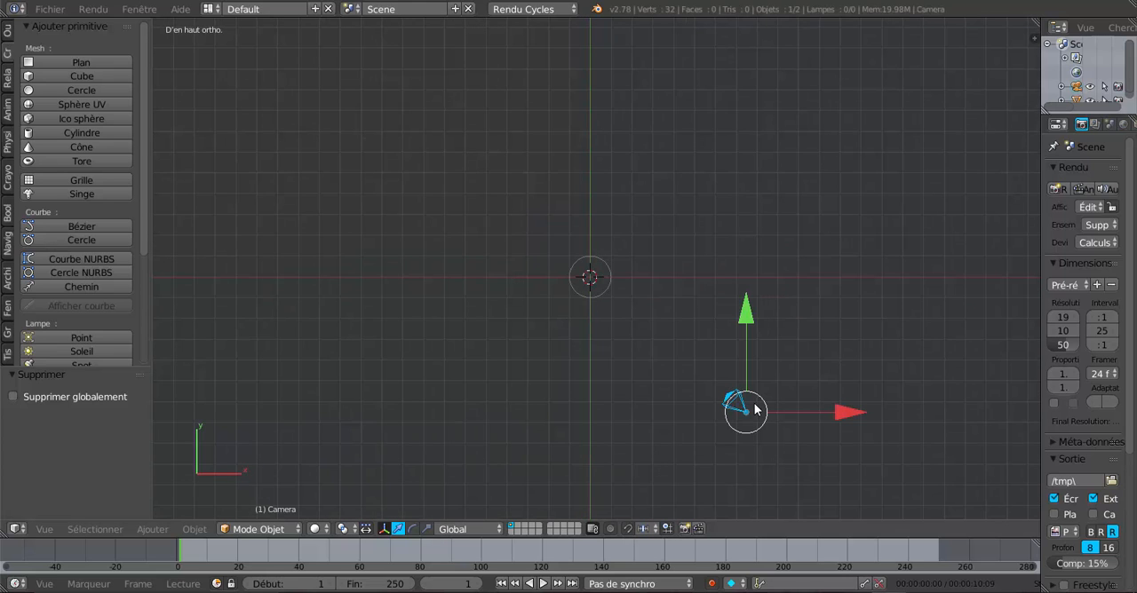
key("x")
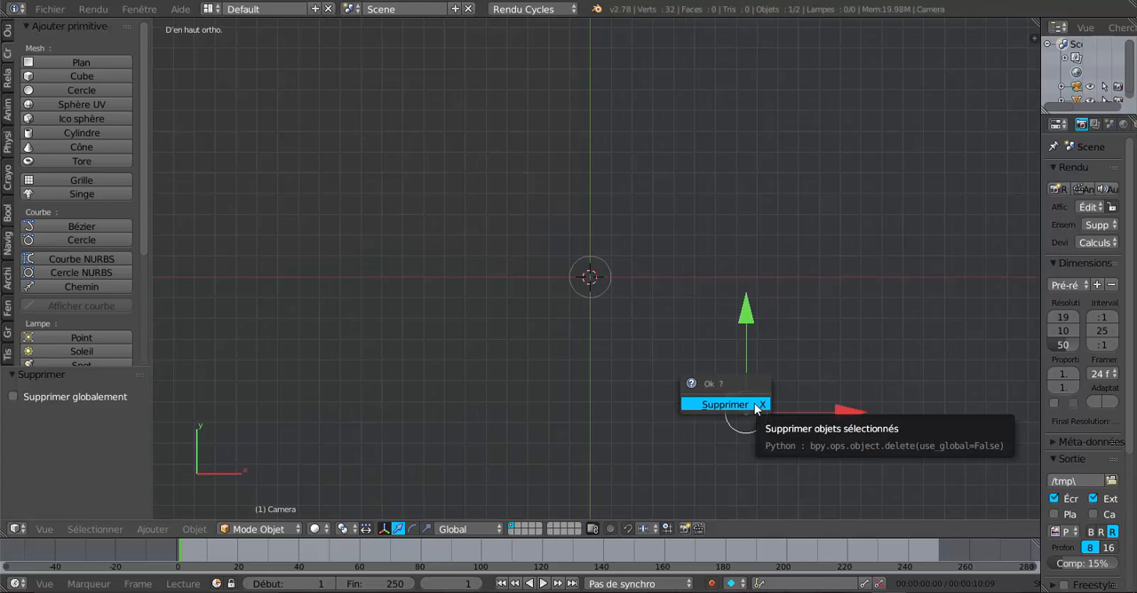
left_click(758, 406)
scroll(747, 416, "up", 6)
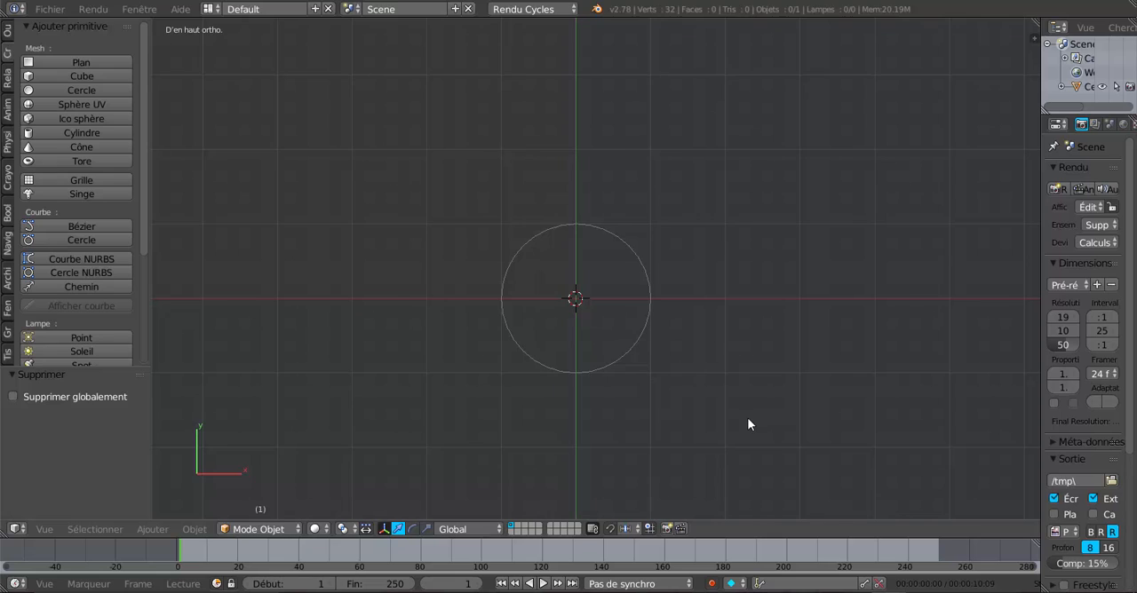
scroll(737, 415, "up", 2)
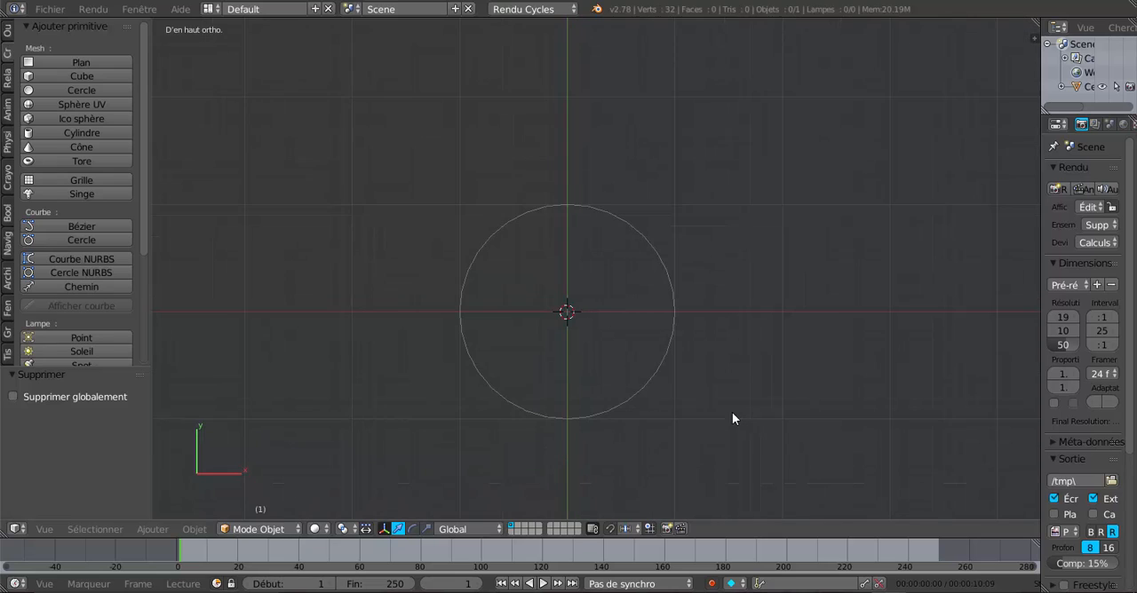
Enter Edit mode on the circle and scale all its vertices uniformly to about 0.17.
right_click(659, 371)
key("Tab")
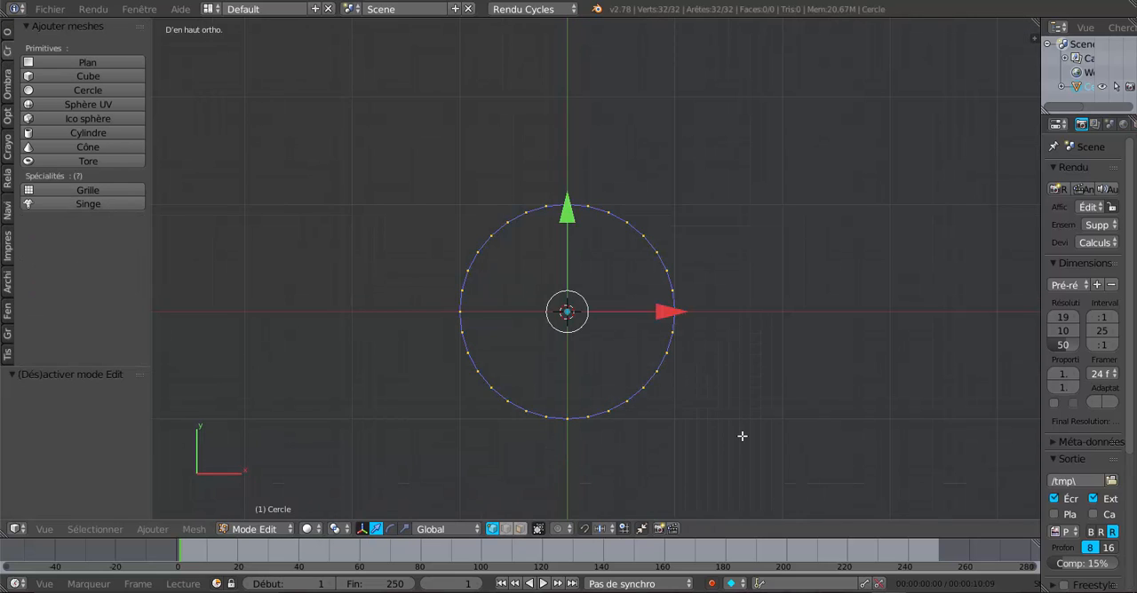
key("s")
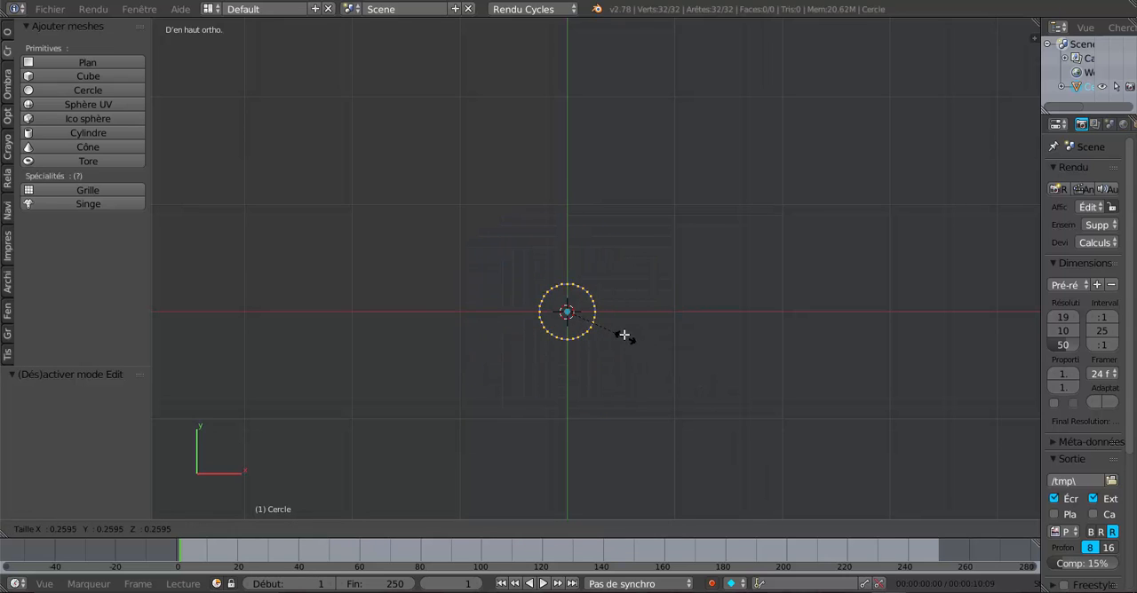
left_click(601, 325)
scroll(601, 388, "up", 1)
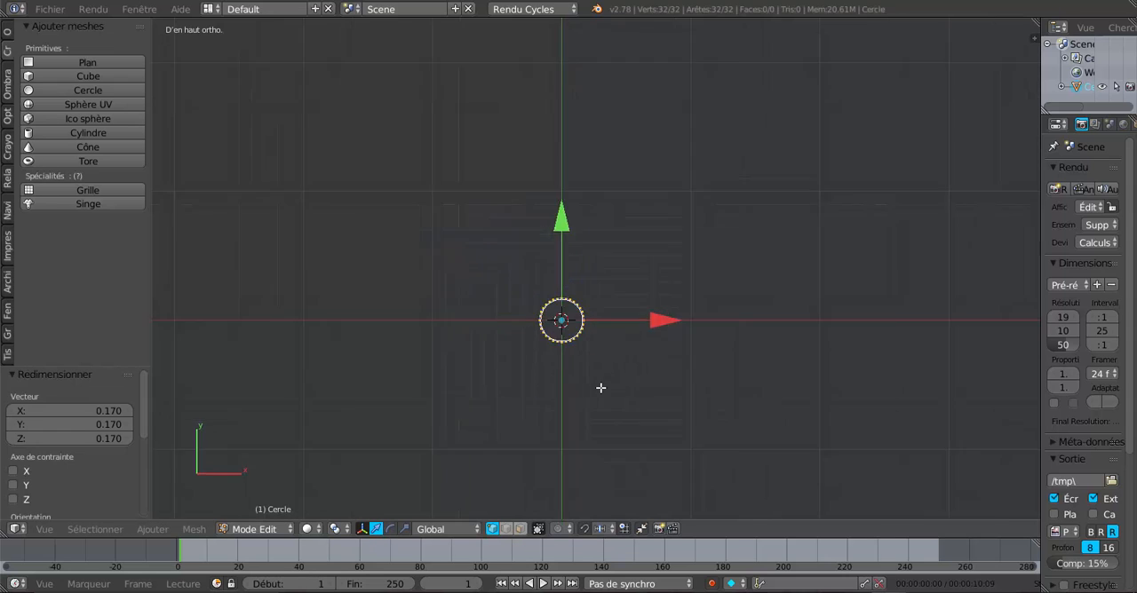
Extrude the circle's edge inward with a scale of 0 to fill it as a disc.
scroll(600, 391, "up", 4)
middle_click_drag(608, 380, 614, 330)
scroll(614, 329, "down", 7)
middle_click_drag(590, 438, 578, 342)
scroll(561, 410, "up", 4)
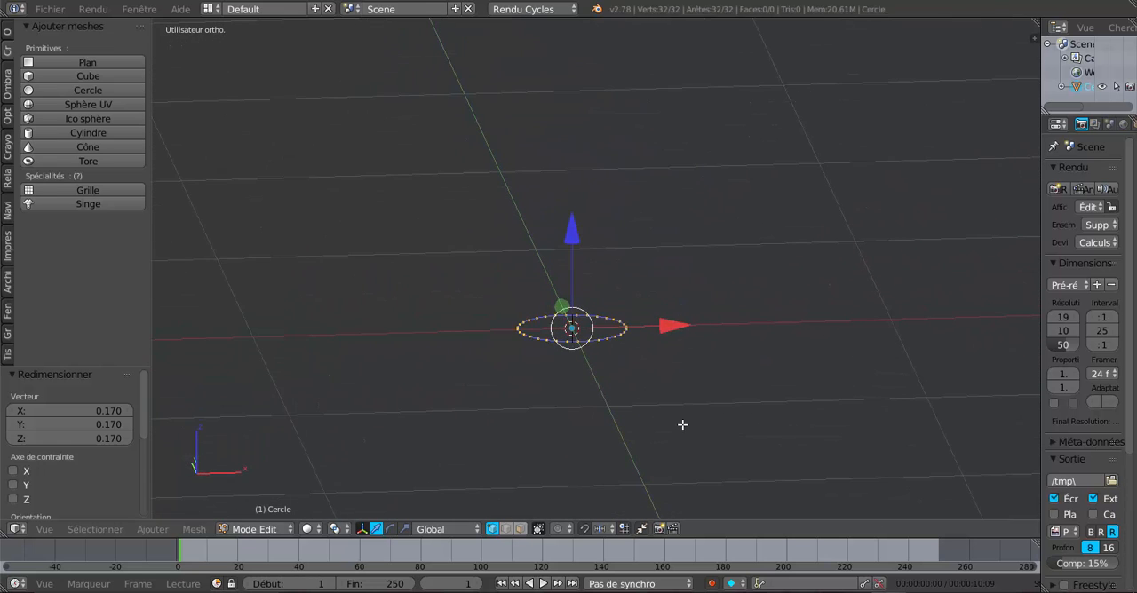
key("e")
key("s")
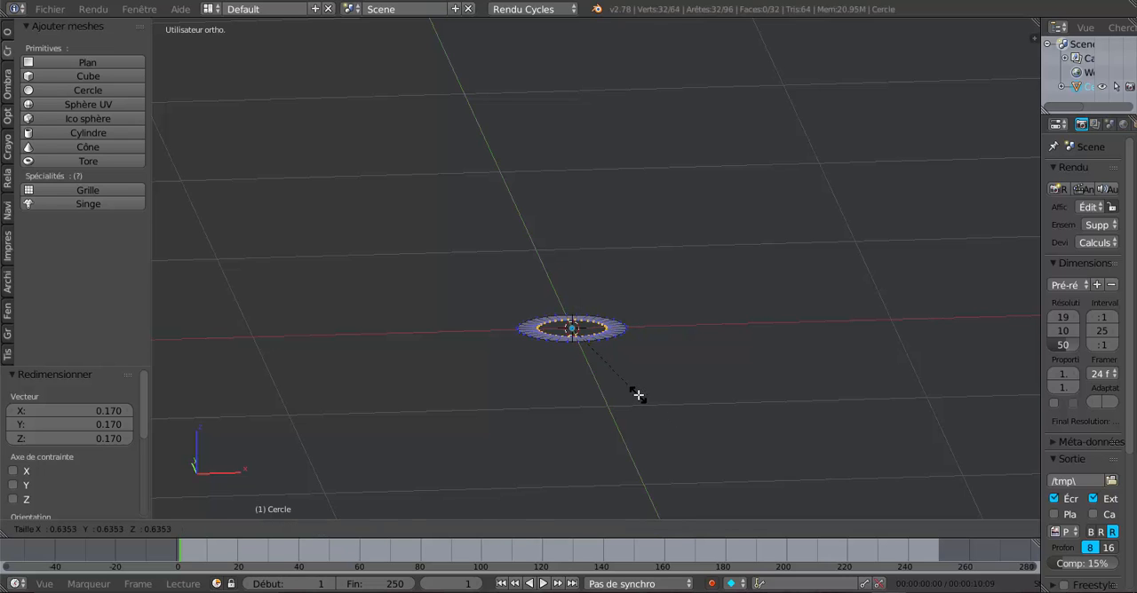
key("0")
key("Return")
scroll(639, 395, "up", 2)
middle_click_drag(639, 395, 637, 428)
Extrude the disc's outer edge loop down about 0.046 along Z and flare it outward to a scale of about 1.2.
right_click(619, 378, "alt")
right_click(628, 381, "alt")
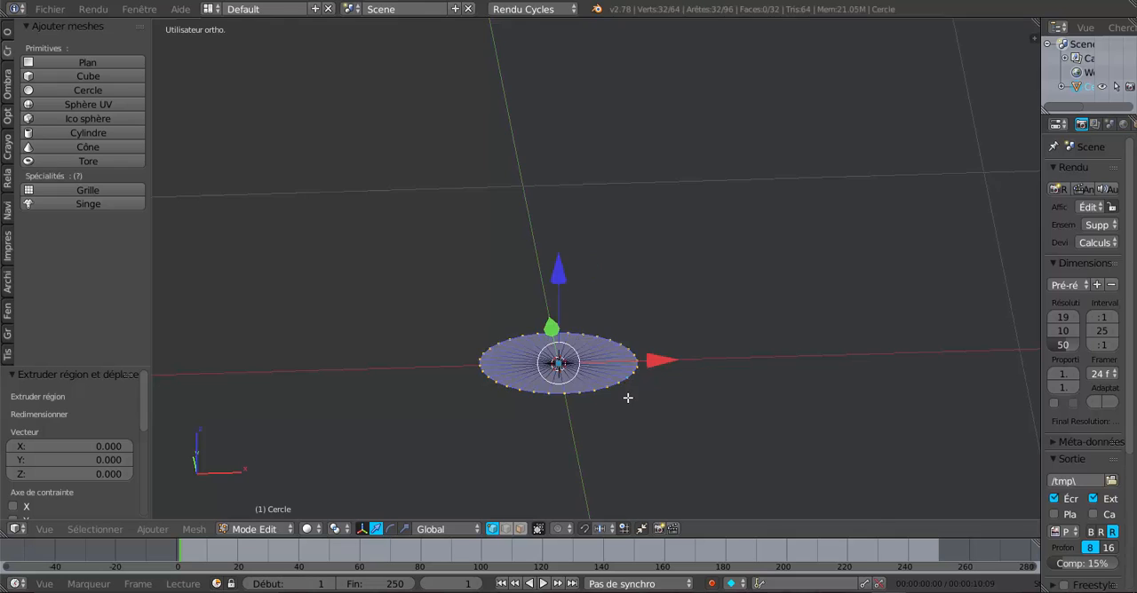
scroll(628, 398, "down", 3)
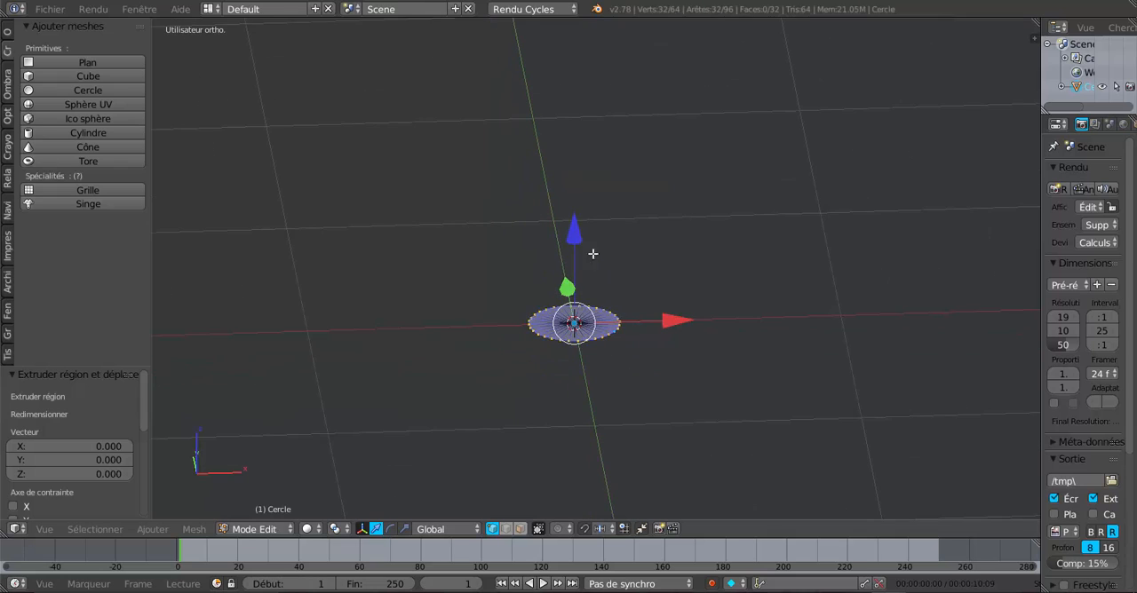
key("e")
right_click(611, 374)
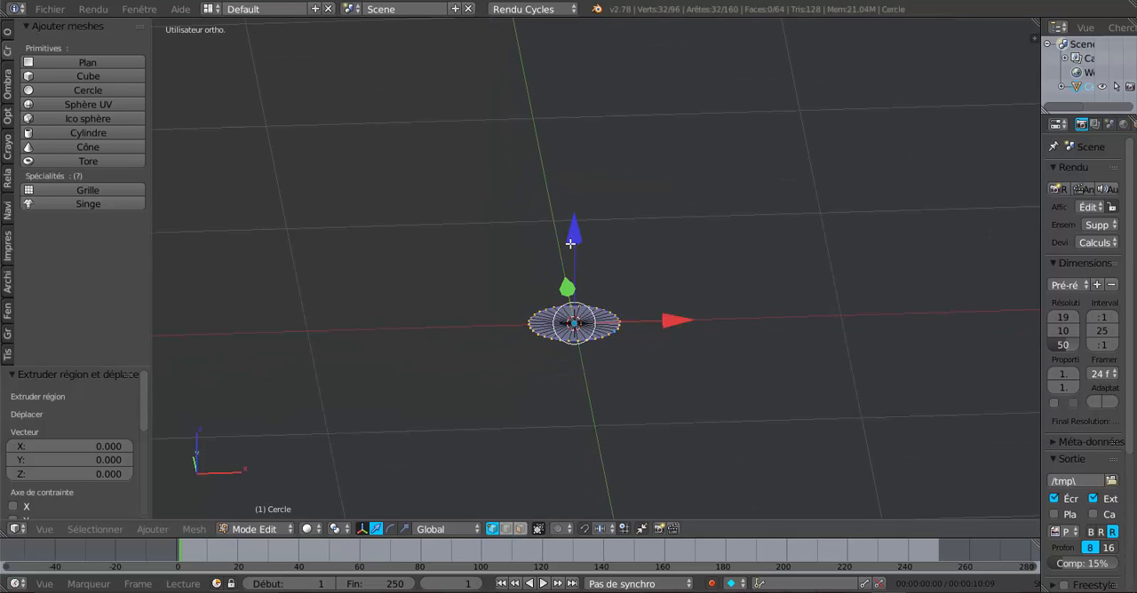
left_click_drag(570, 242, 573, 255)
middle_click_drag(561, 365, 575, 398)
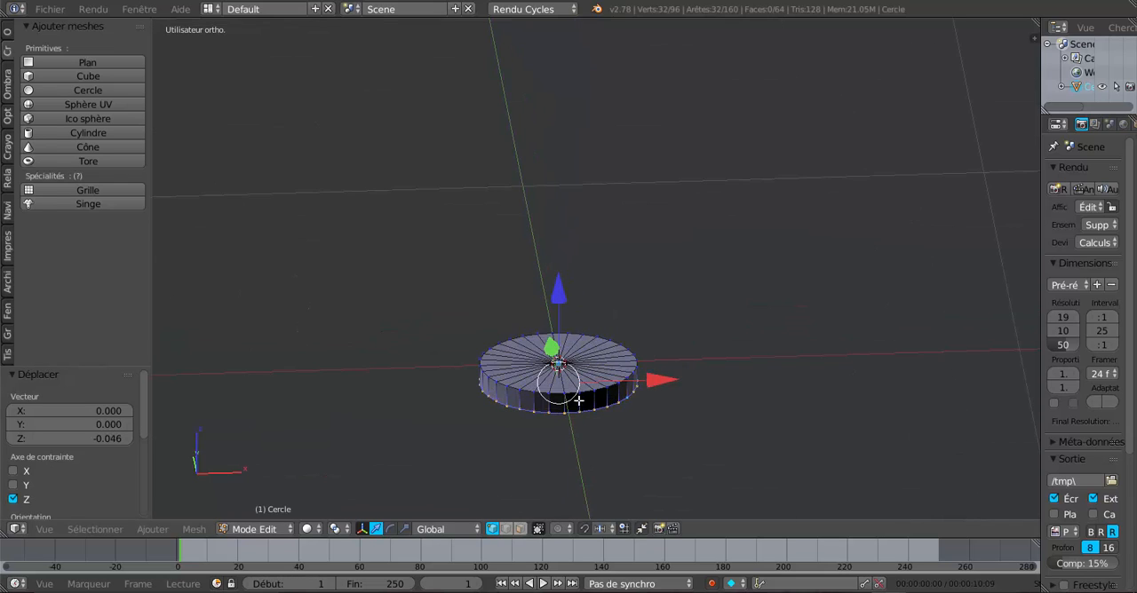
key("s")
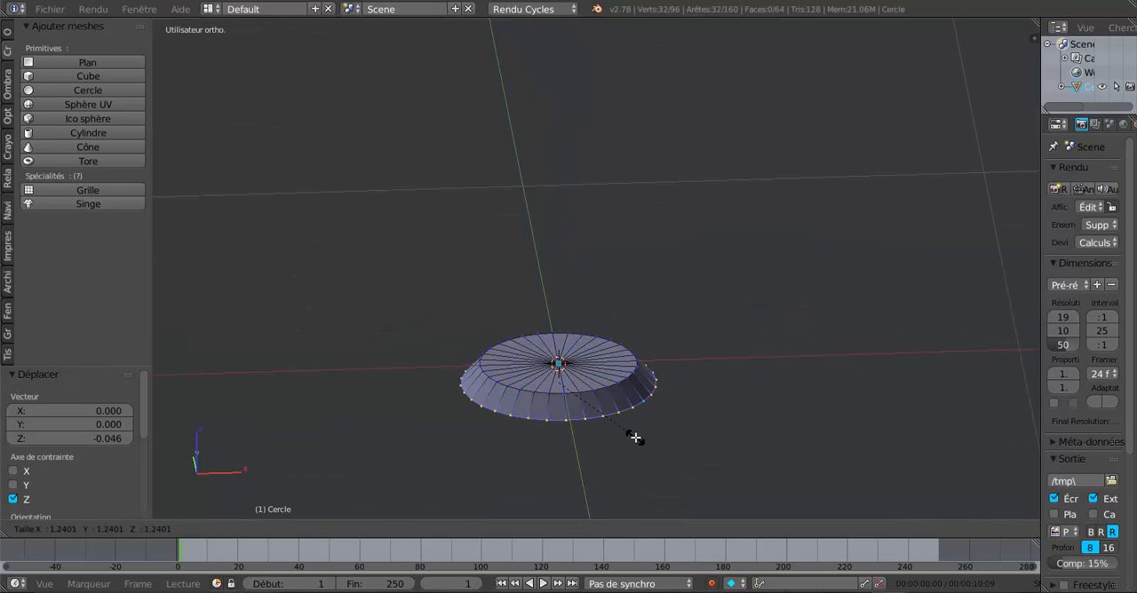
left_click(634, 435)
Extrude the flared lower edge outward to a scale of about 4.81, forming a wide flat base around the hub.
scroll(633, 435, "down", 4)
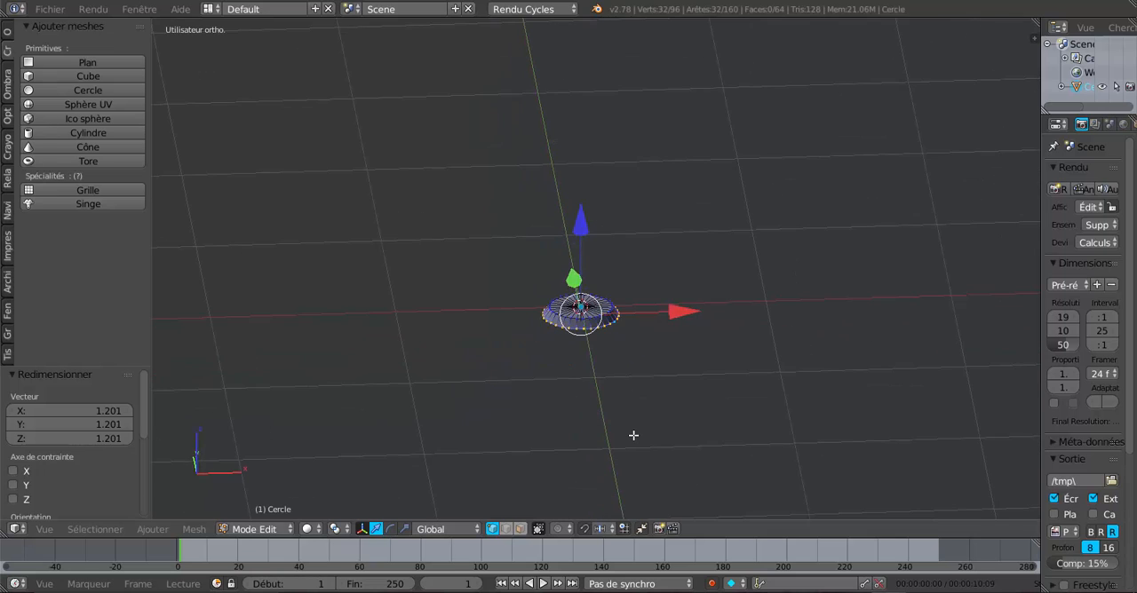
key("KP_7")
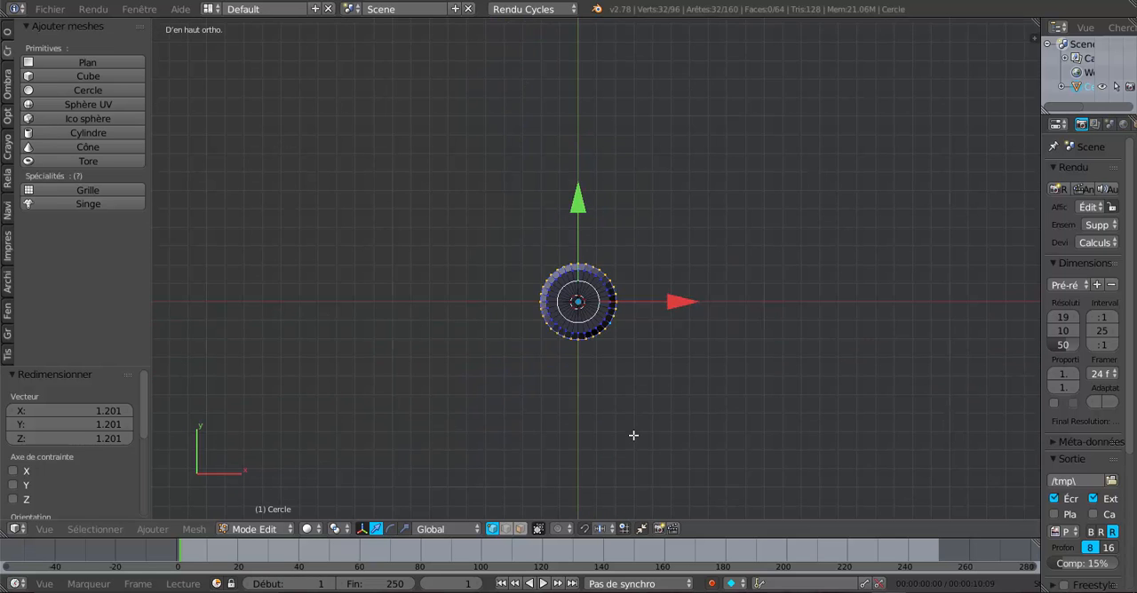
key("e")
key("s")
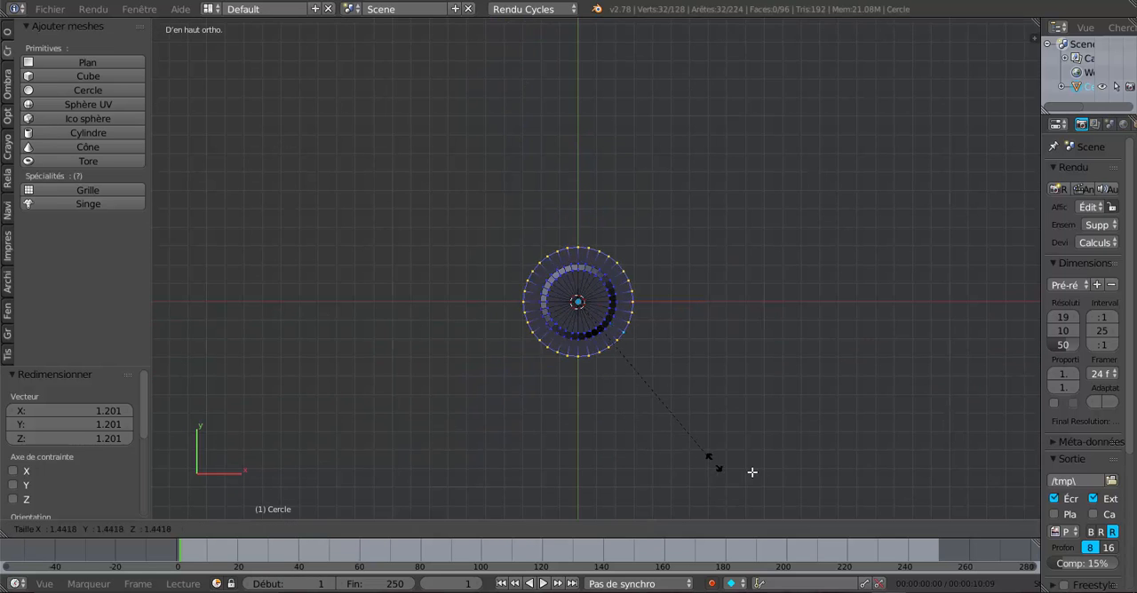
left_click(313, 144)
Extrude the base's outer edge loop slightly upward along Z to form a low rim wall.
scroll(542, 231, "down", 4)
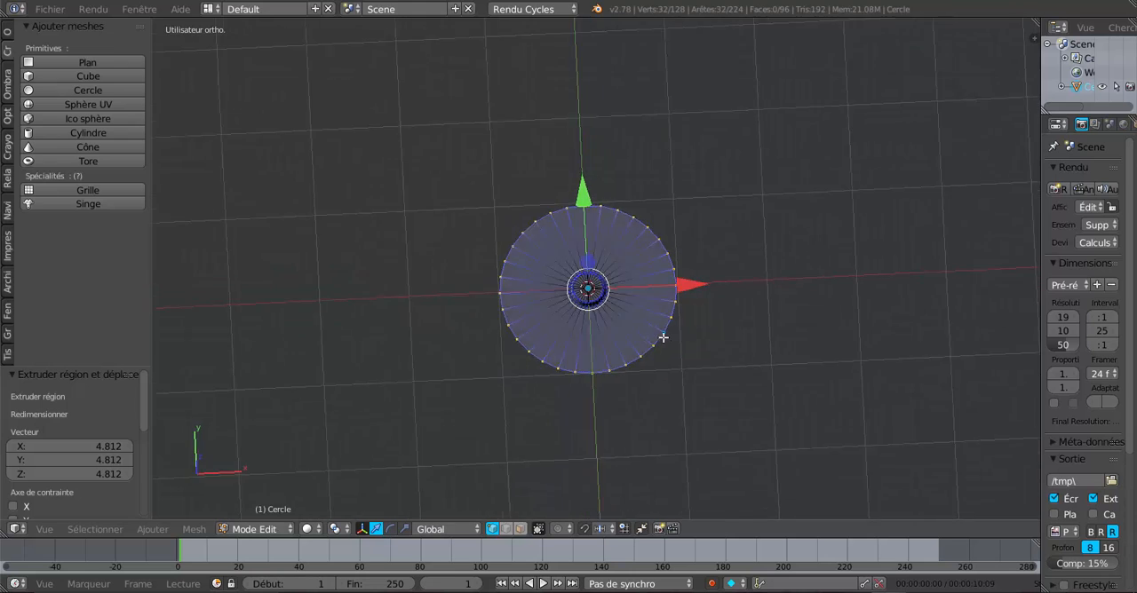
middle_click_drag(665, 338, 653, 266)
scroll(606, 380, "up", 4)
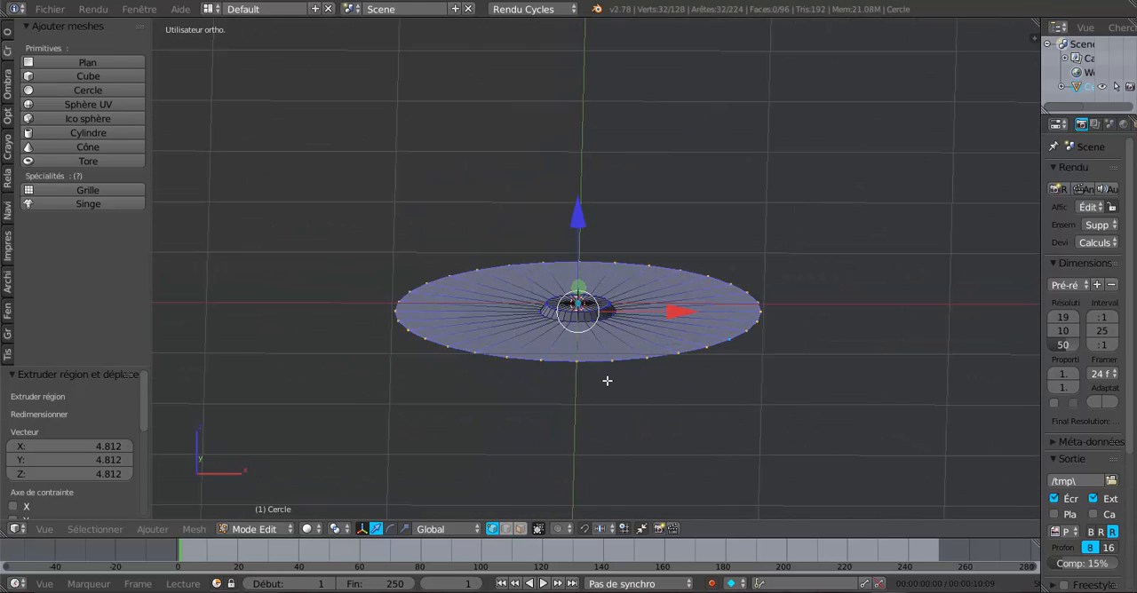
key("e")
right_click(607, 380)
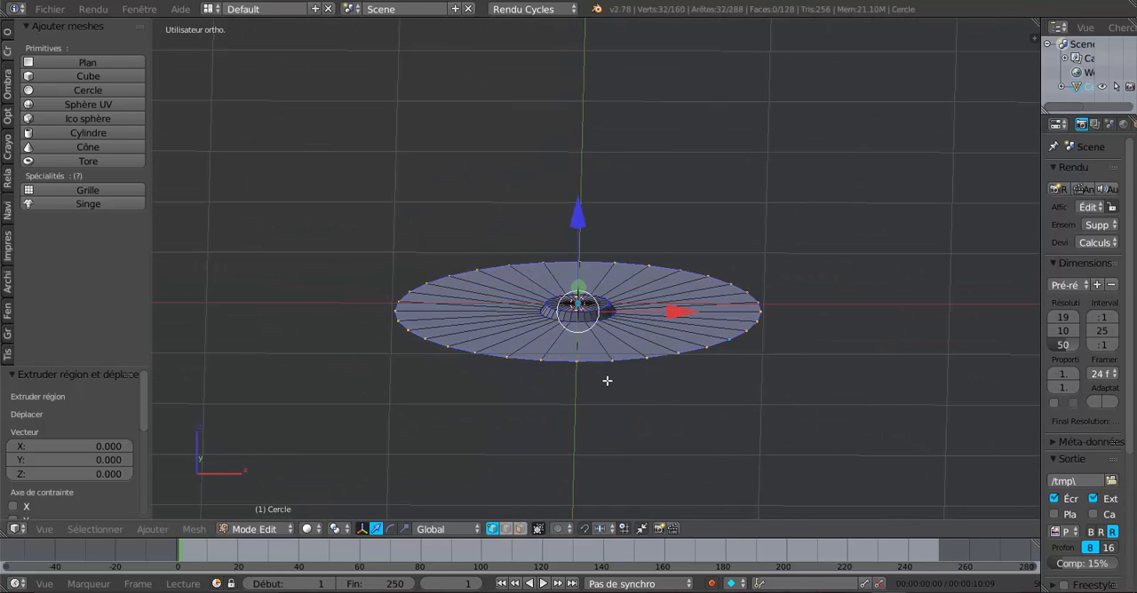
left_click_drag(578, 213, 574, 205)
scroll(579, 275, "up", 1)
middle_click_drag(713, 379, 707, 373)
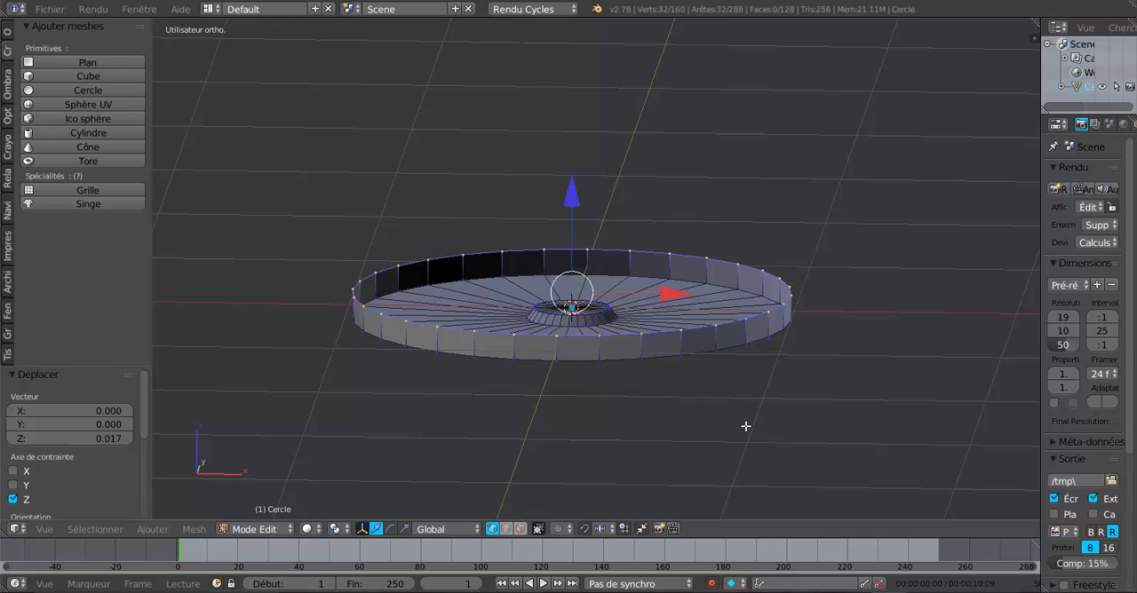
Extrude the rim's top edge inward to a scale of about 0.93 and raise a second wall about 0.051 from it.
key("e")
key("s")
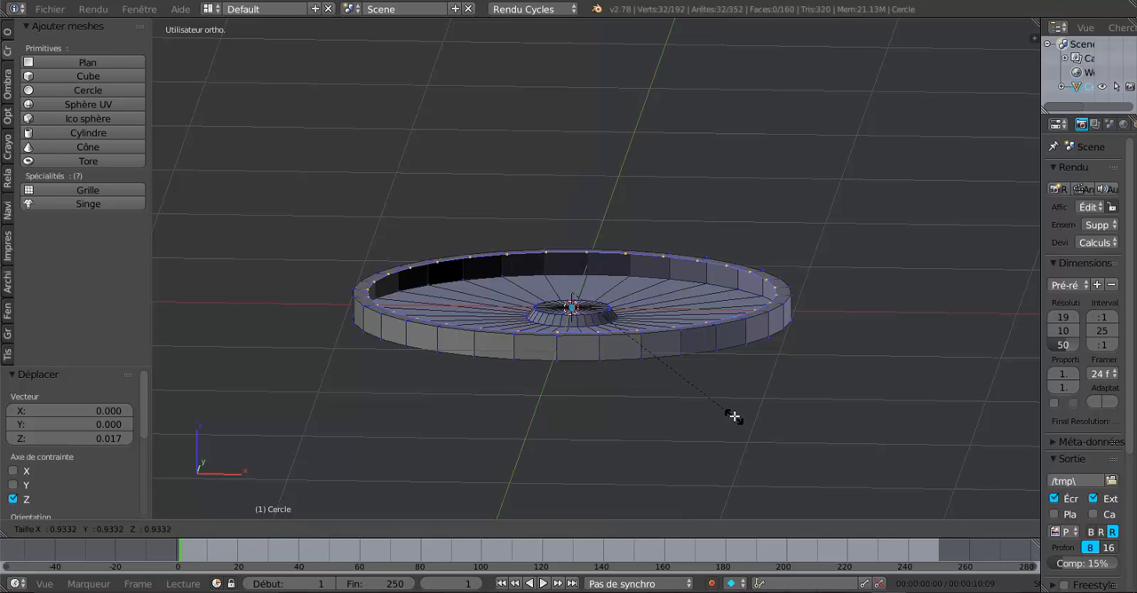
left_click(733, 416)
middle_click_drag(527, 357, 528, 372)
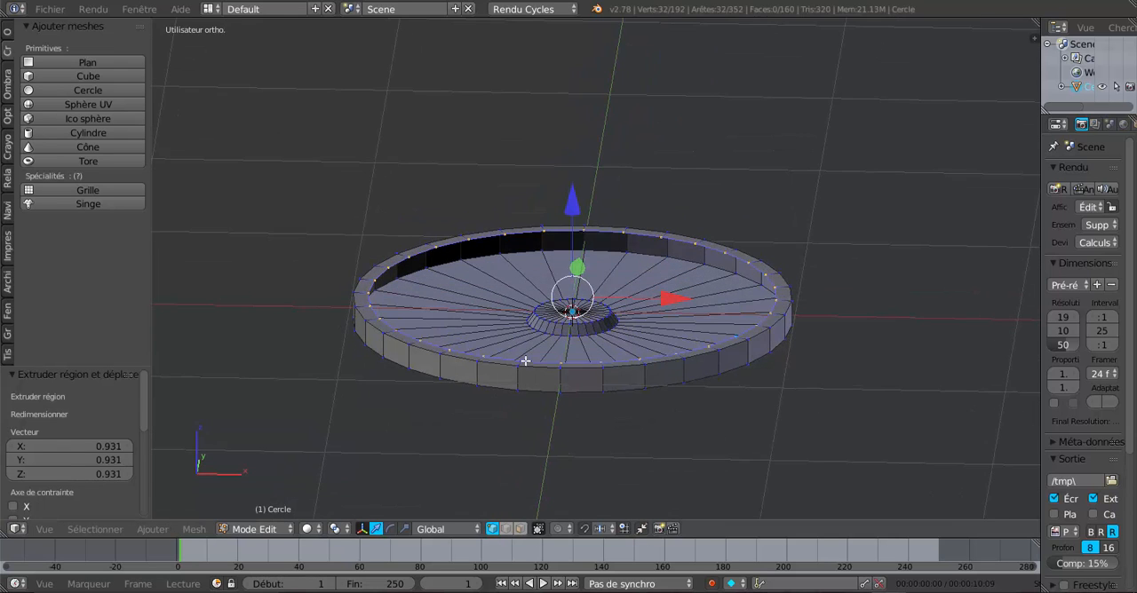
key("e")
right_click(612, 283)
mouse_move(577, 204)
left_mouse_down()
mouse_move(578, 188)
mouse_move(578, 197)
left_mouse_up()
Extrude the second wall's top edge outward and raise it about 0.07 along Z to form a flared lip.
key("e")
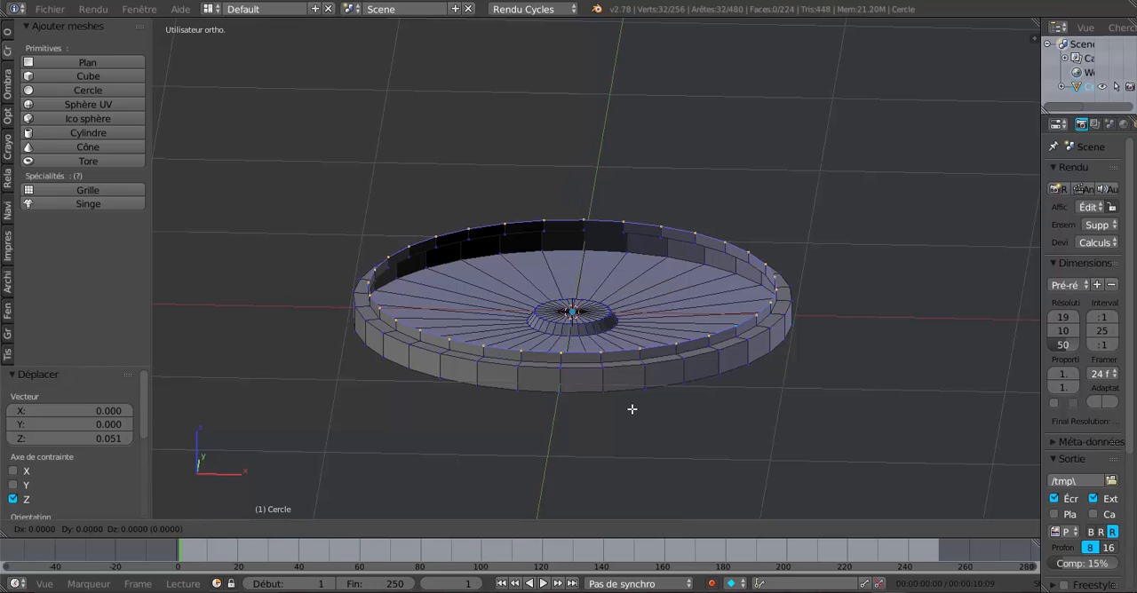
key("s")
left_click(642, 413)
middle_click_drag(642, 413, 642, 352)
left_click_drag(561, 190, 570, 170)
Widen the properties area and add a Subdivision Surface modifier to the circle mesh.
middle_click_drag(737, 197, 843, 211)
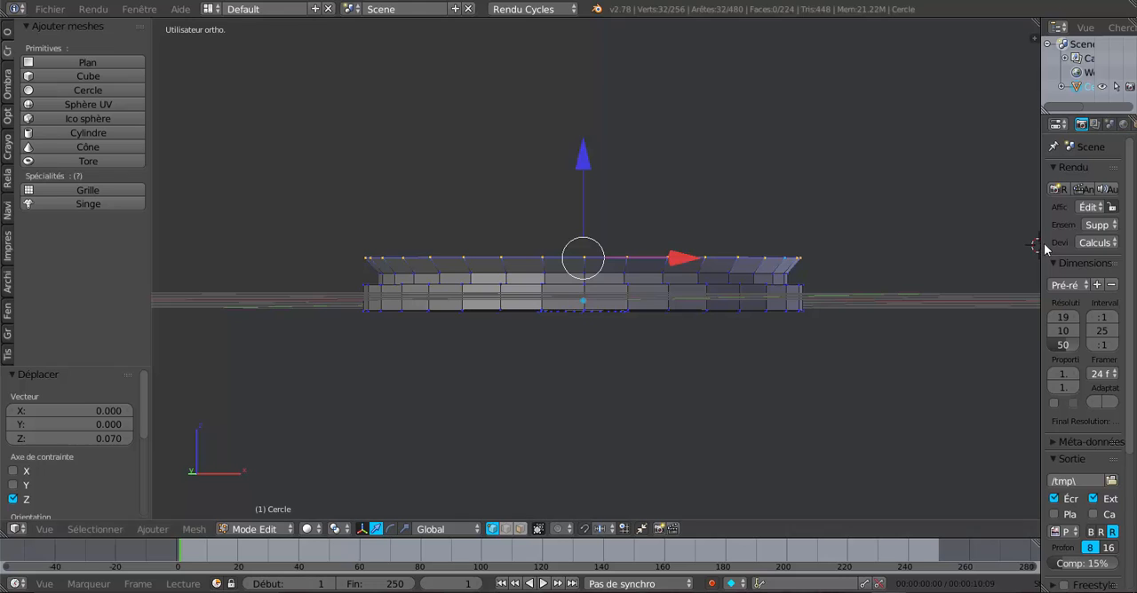
left_click_drag(1039, 245, 881, 250)
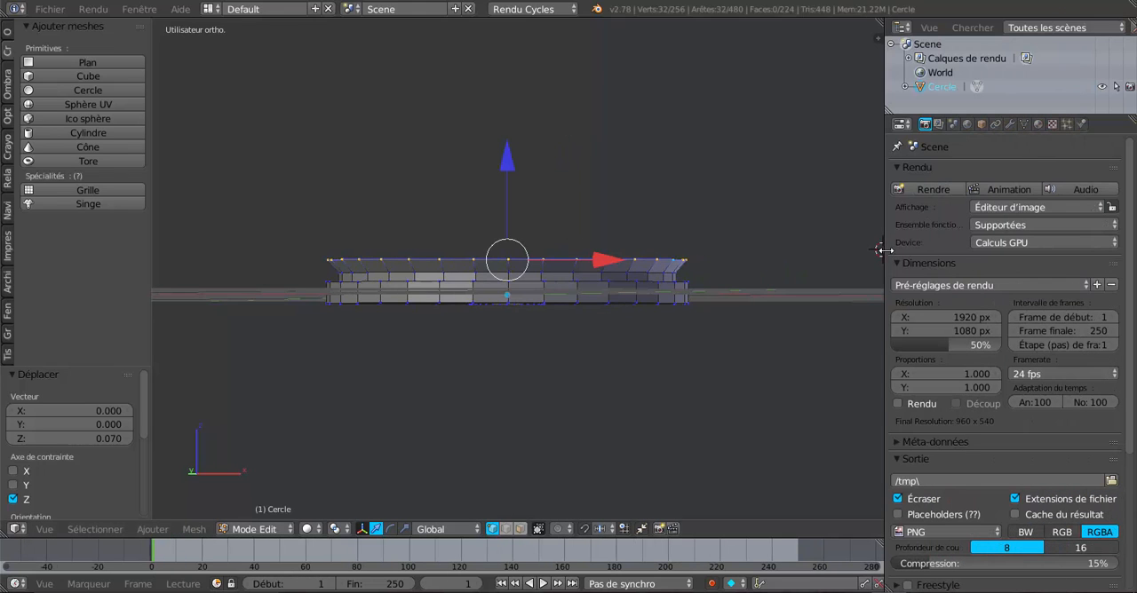
left_click(1011, 125)
left_click(1013, 171)
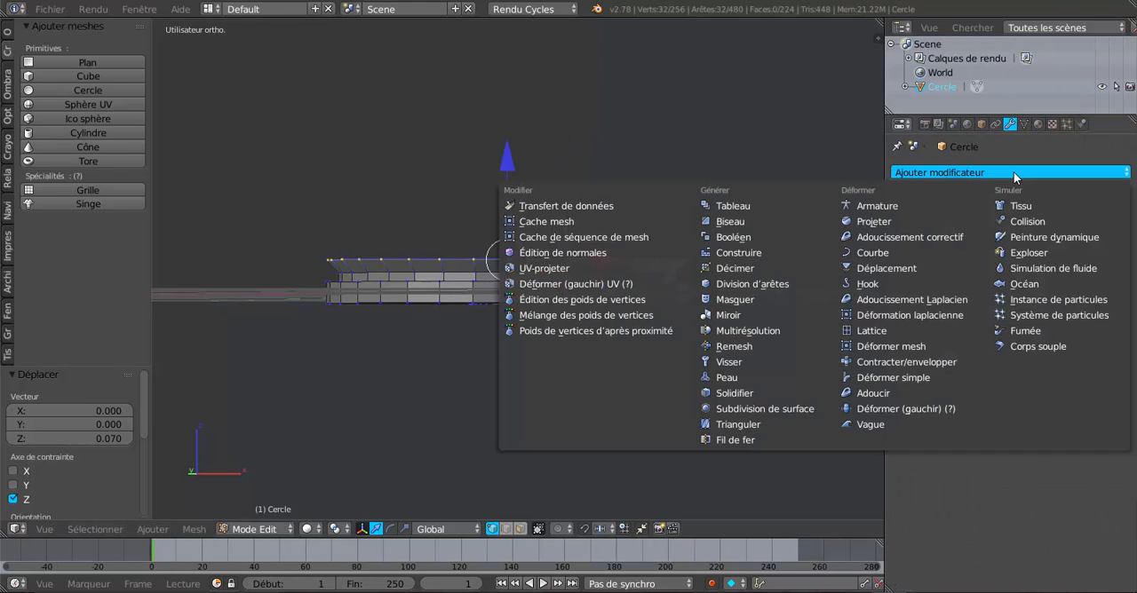
left_click(766, 408)
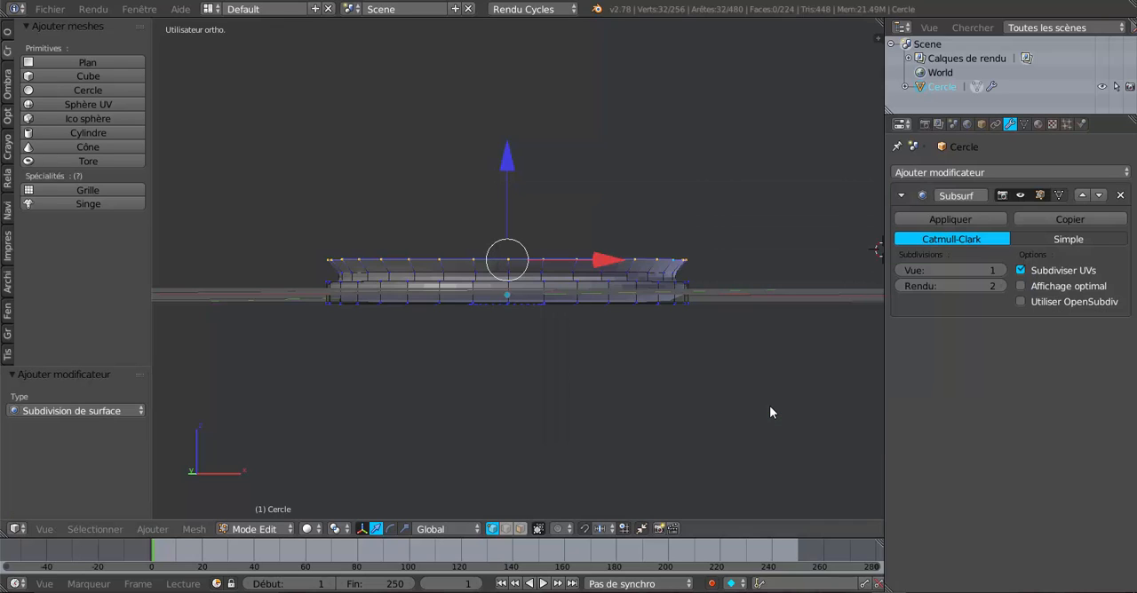
Set the Subdivision Surface modifier's view subdivisions to 2.
left_click(1002, 270)
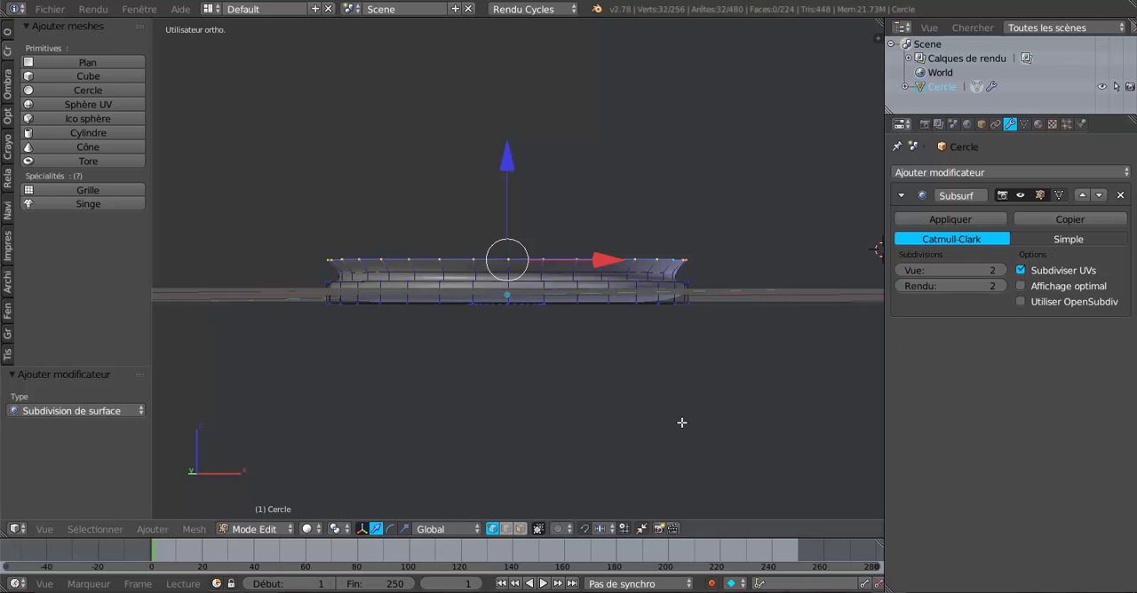
scroll(681, 423, "up", 2)
middle_click_drag(656, 447, 650, 439)
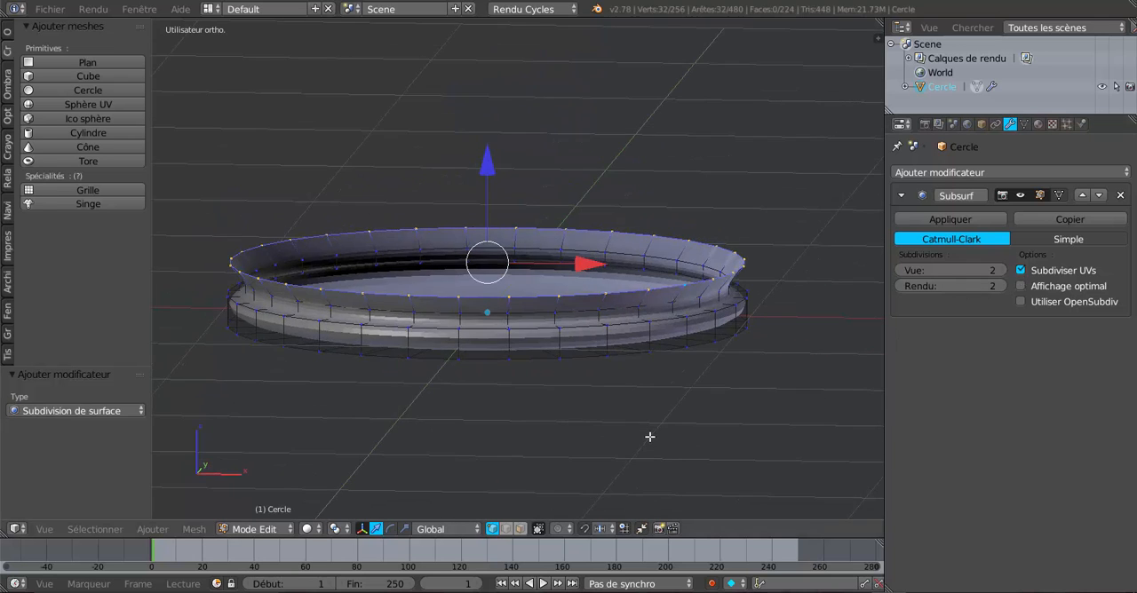
scroll(650, 439, "up", 1)
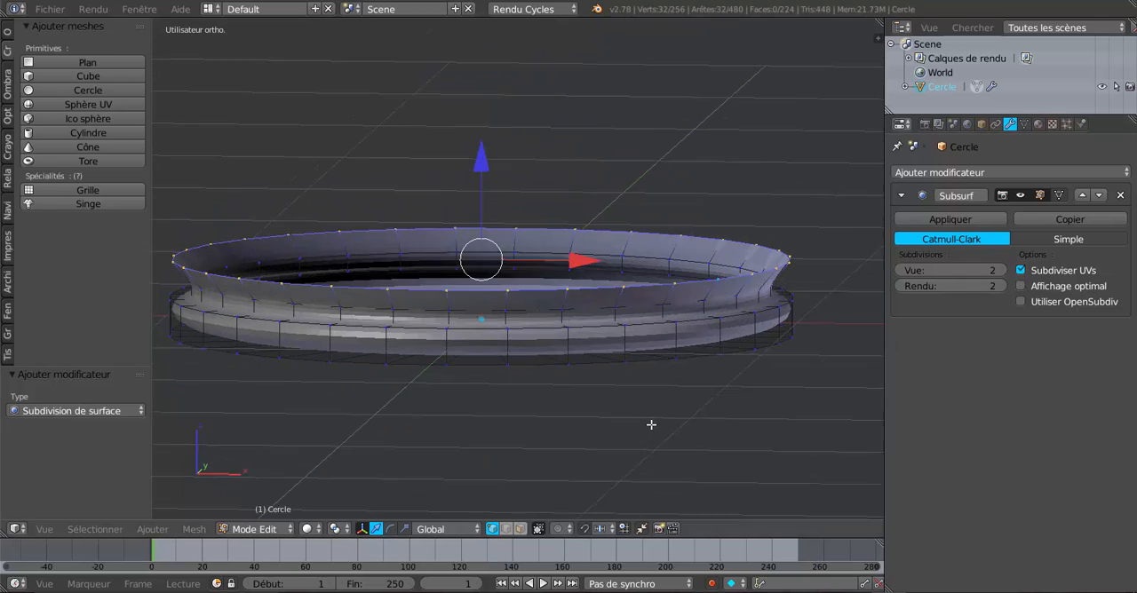
Cut two supporting edge loops around the low rim wall, one near its lower edge and one near its upper edge.
key("ctrl+r")
left_click(678, 340)
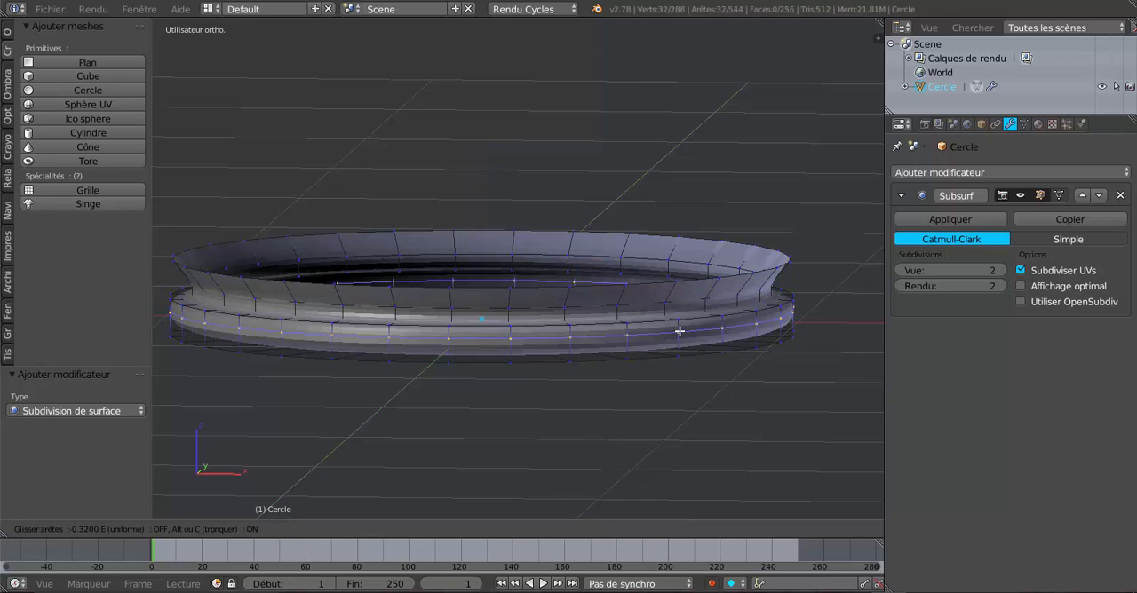
left_click(681, 344)
key("ctrl+r")
left_click(679, 335)
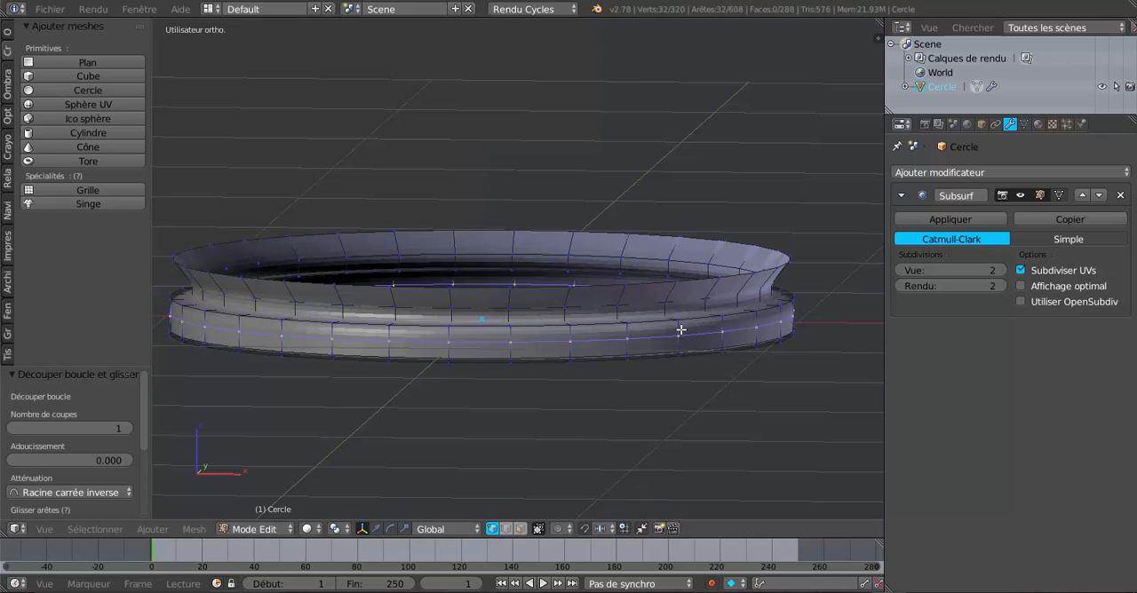
left_click(682, 328)
Return to Object Mode and apply smooth shading to the circle mesh.
key("Tab")
scroll(531, 383, "down", 5)
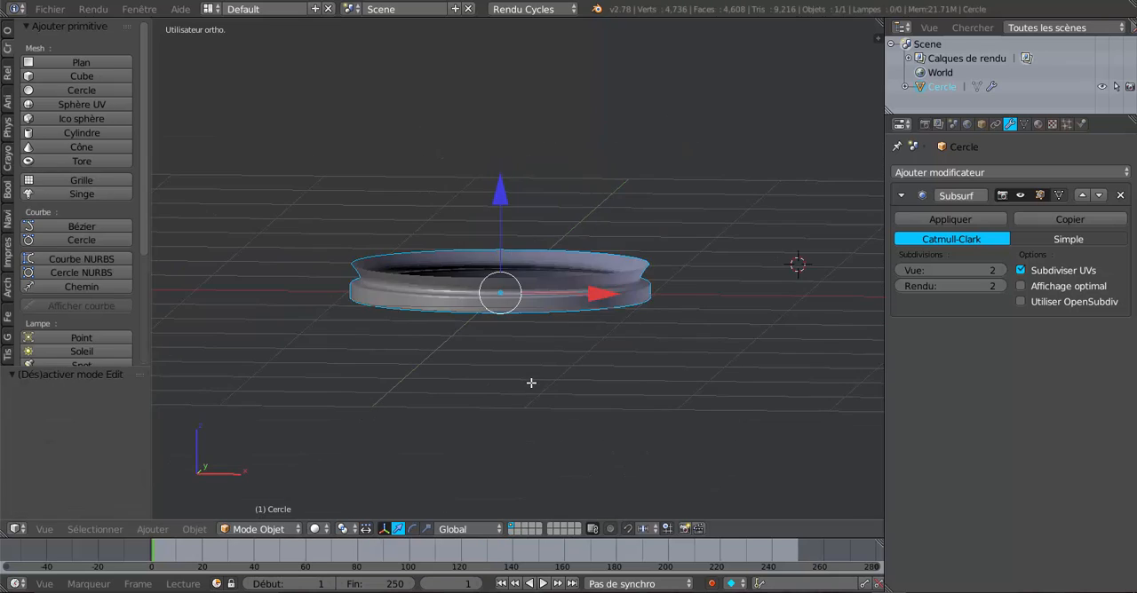
scroll(531, 383, "up", 4)
left_click(8, 32)
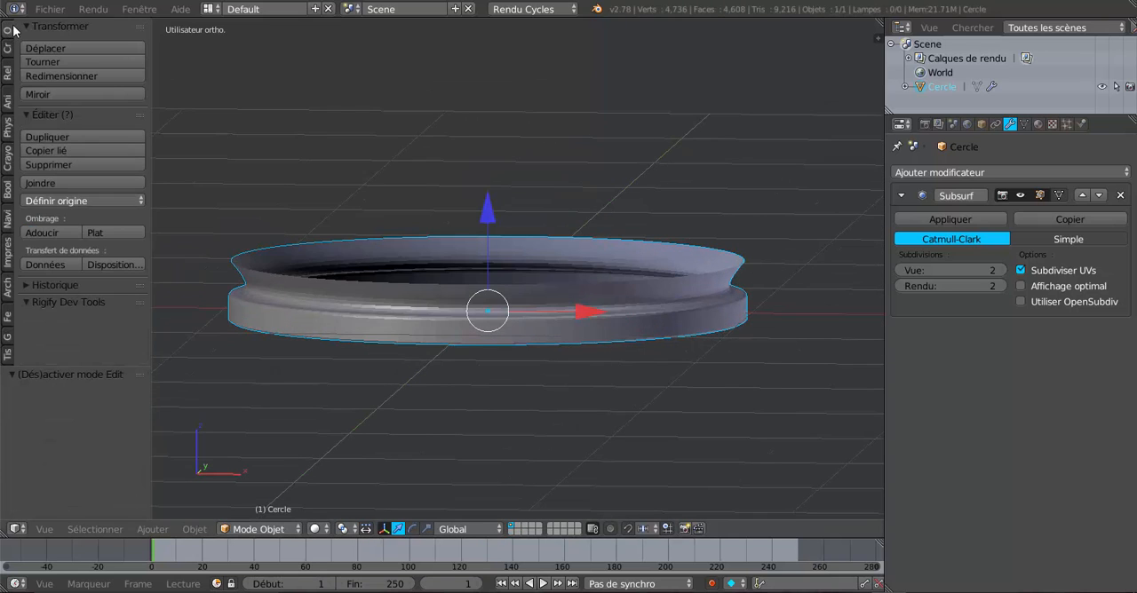
left_click(67, 233)
scroll(434, 335, "up", 2)
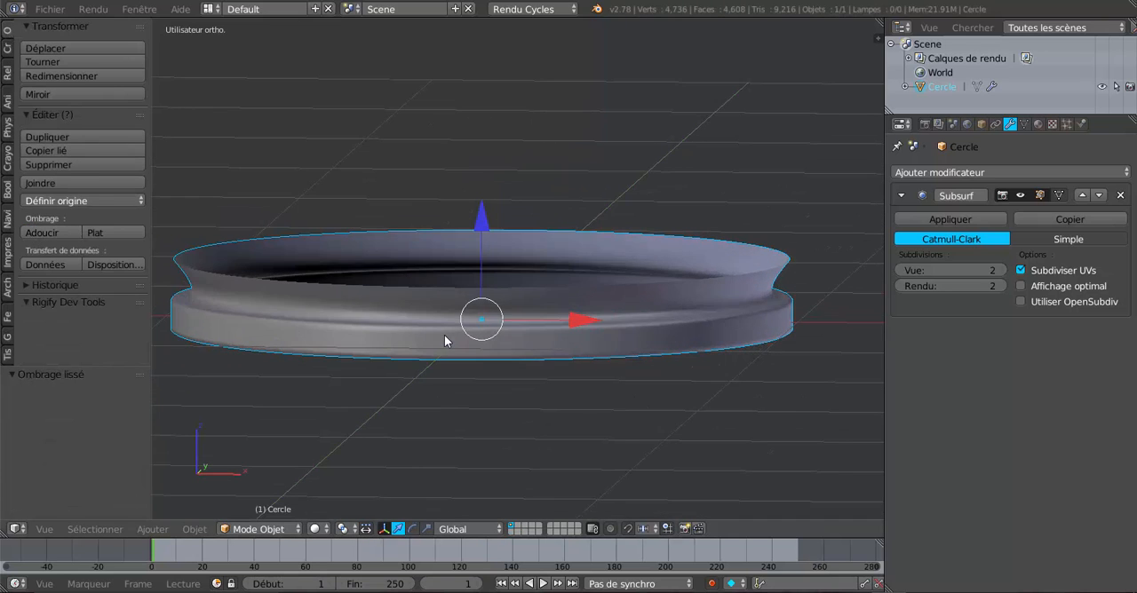
In Edit Mode, cut two supporting edge loops around the second wall between the rim and the flared lip.
key("Tab")
scroll(505, 341, "up", 3)
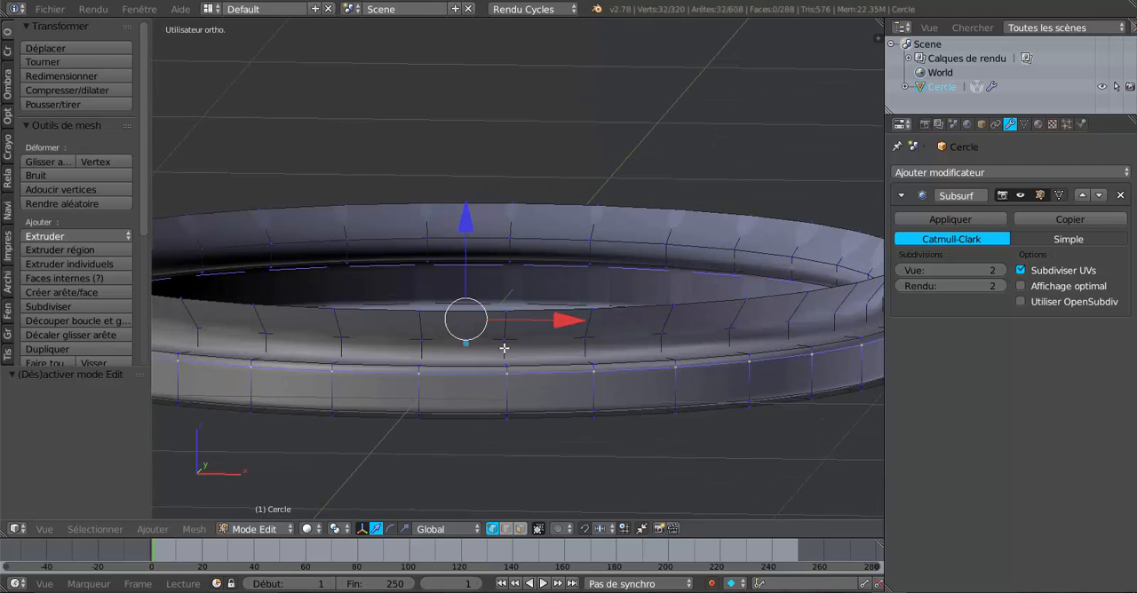
key("ctrl+r")
left_click(504, 349)
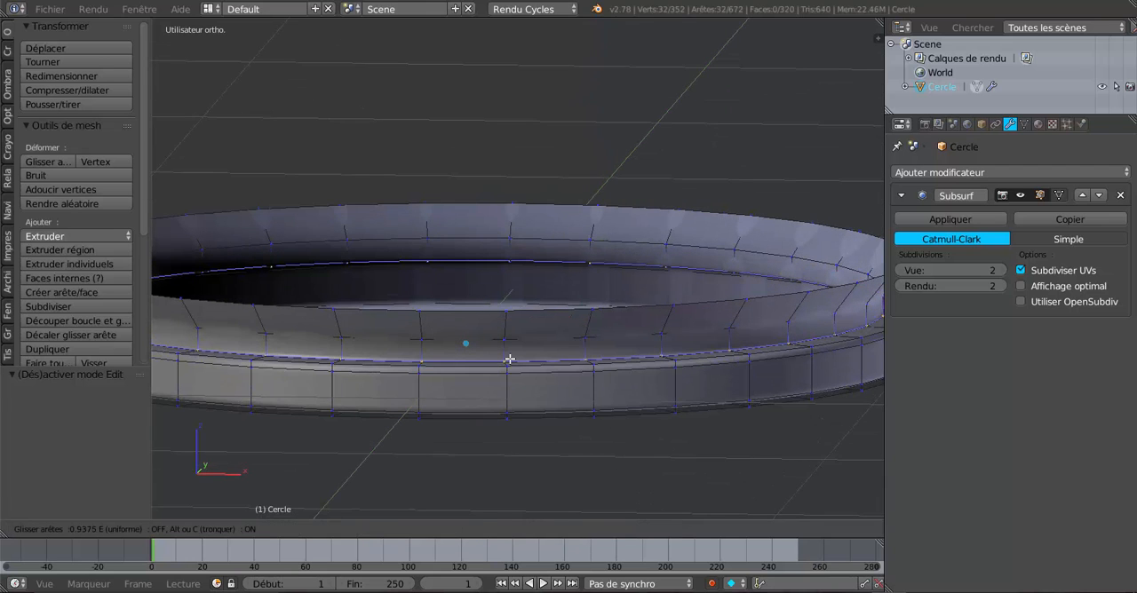
left_click(511, 347)
middle_click_drag(511, 347, 513, 348)
key("ctrl+r")
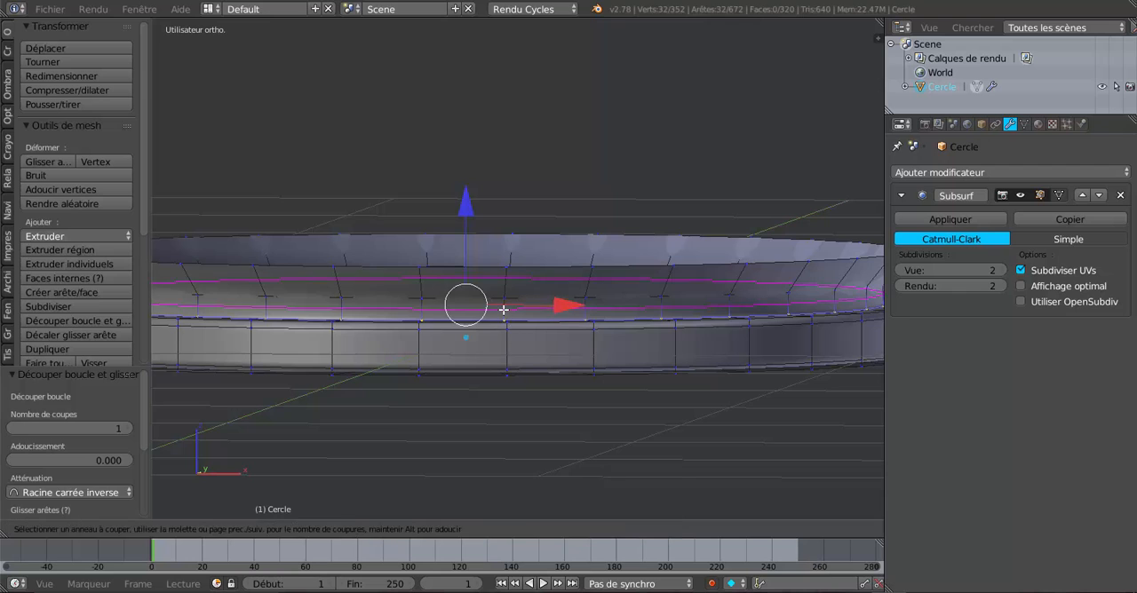
left_click(503, 311)
left_click(506, 302)
Extrude the flared lip's top edge loop about 5.172 upward along Z in front view to form a tall cylindrical body.
scroll(506, 301, "down", 3)
middle_click_drag(495, 302, 479, 322)
scroll(525, 312, "up", 3)
scroll(681, 301, "down", 4)
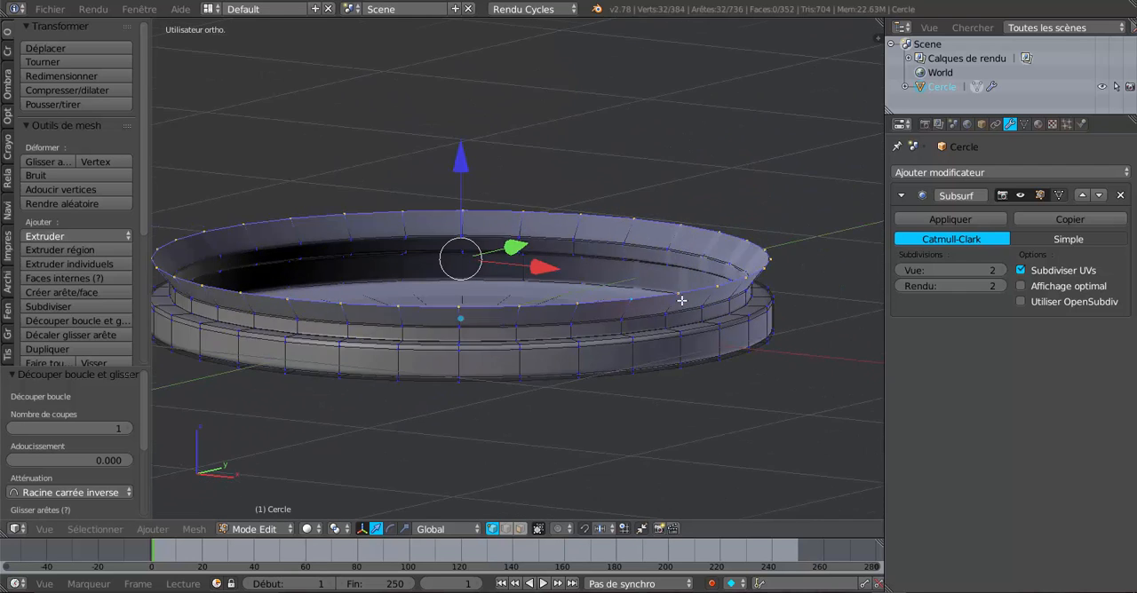
middle_click_drag(637, 394, 644, 388)
key("KP_1")
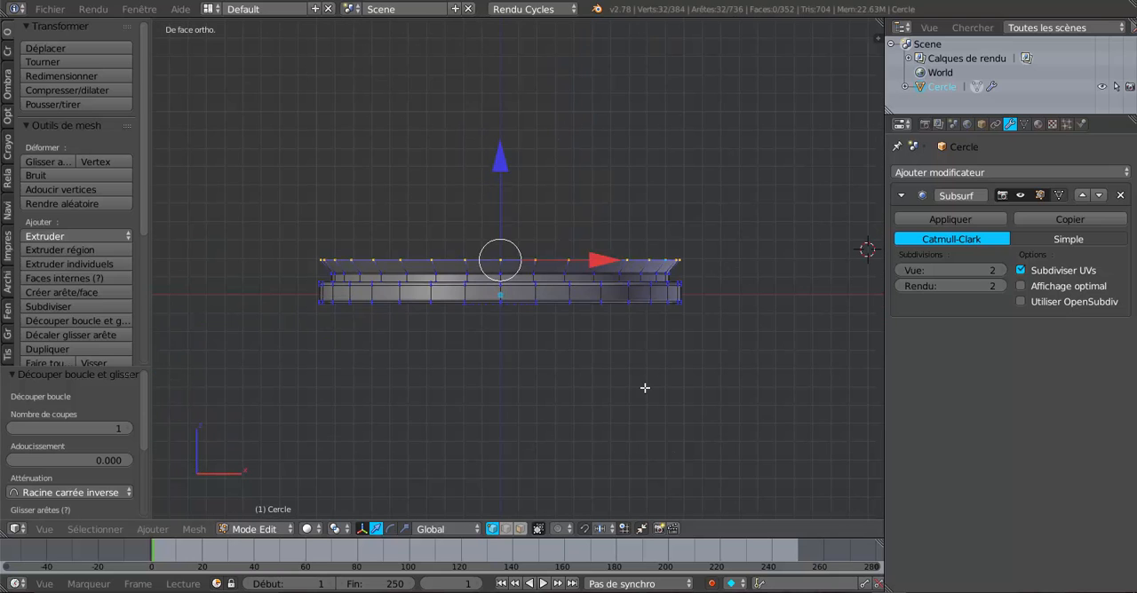
scroll(654, 457, "down", 5)
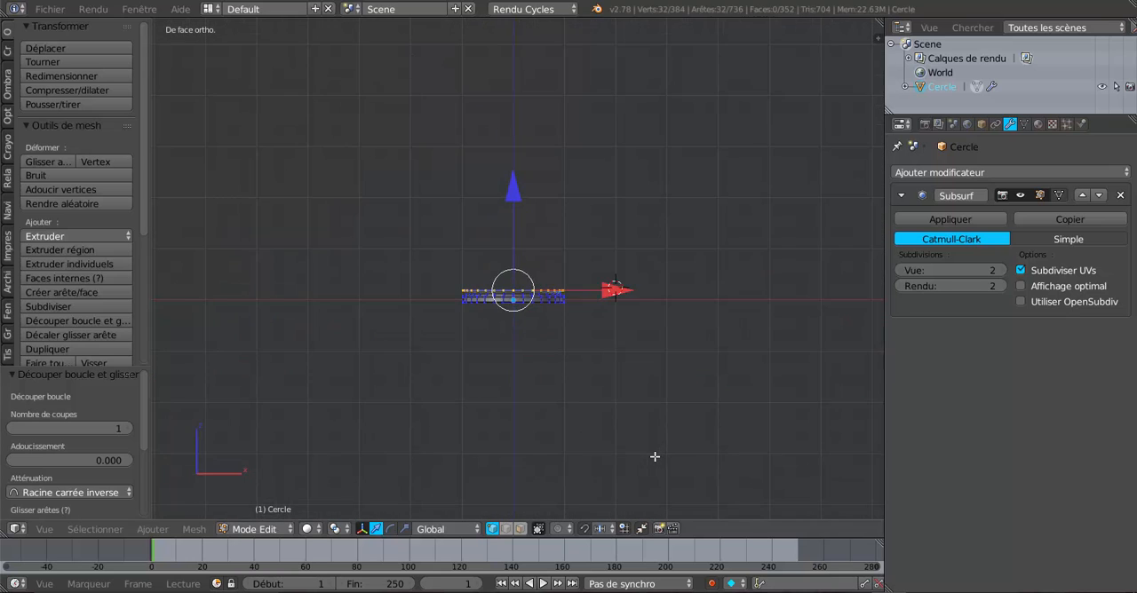
middle_click_drag(642, 410, 630, 461, "shift")
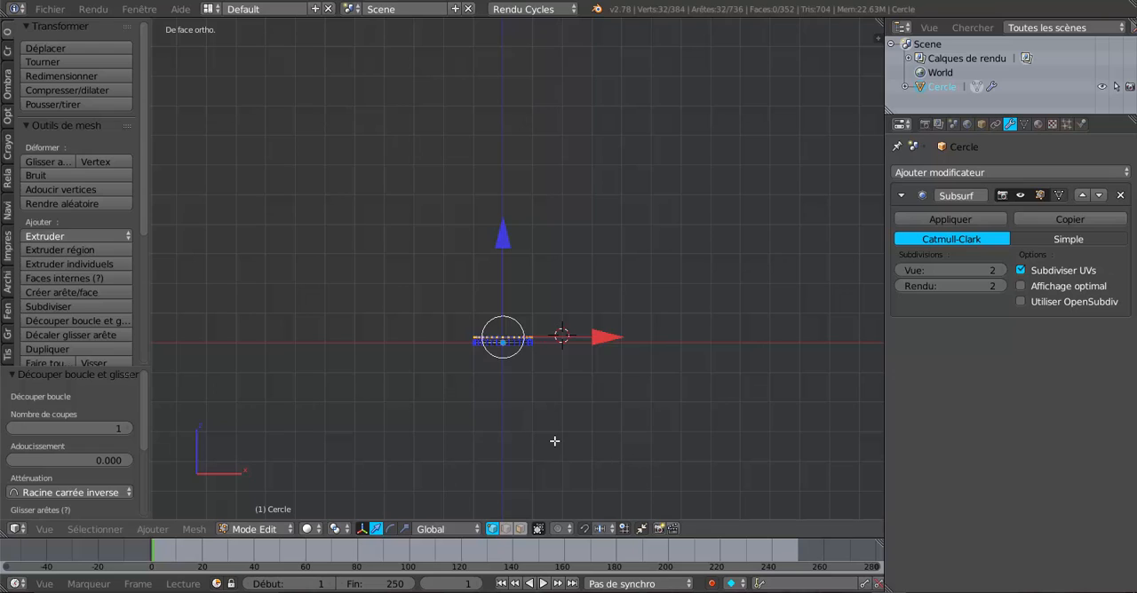
key("e")
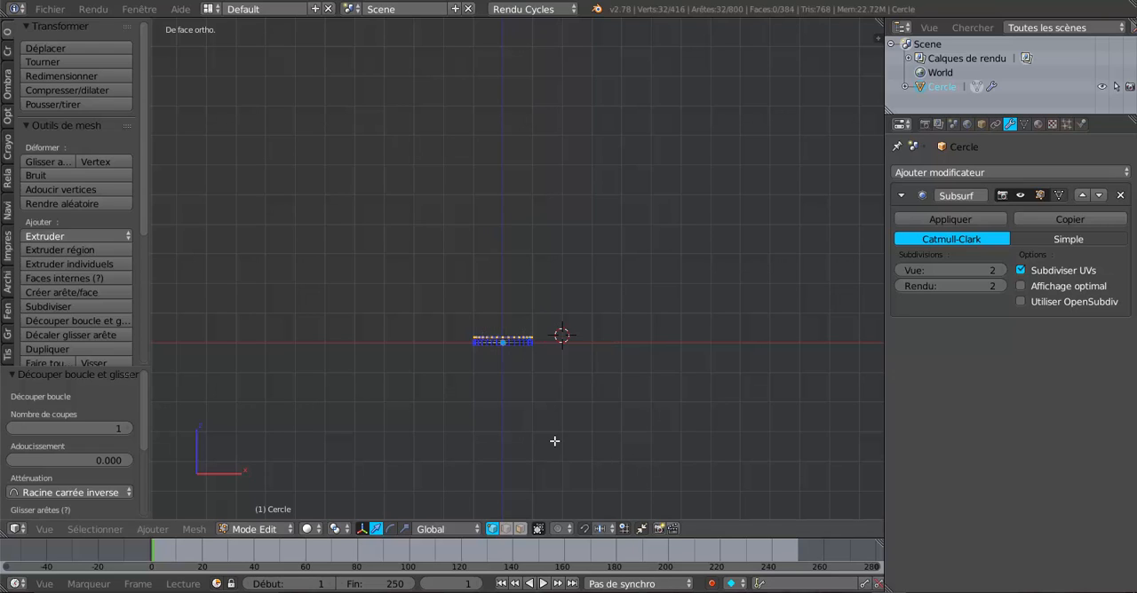
right_click(554, 441)
left_click_drag(501, 224, 505, 79)
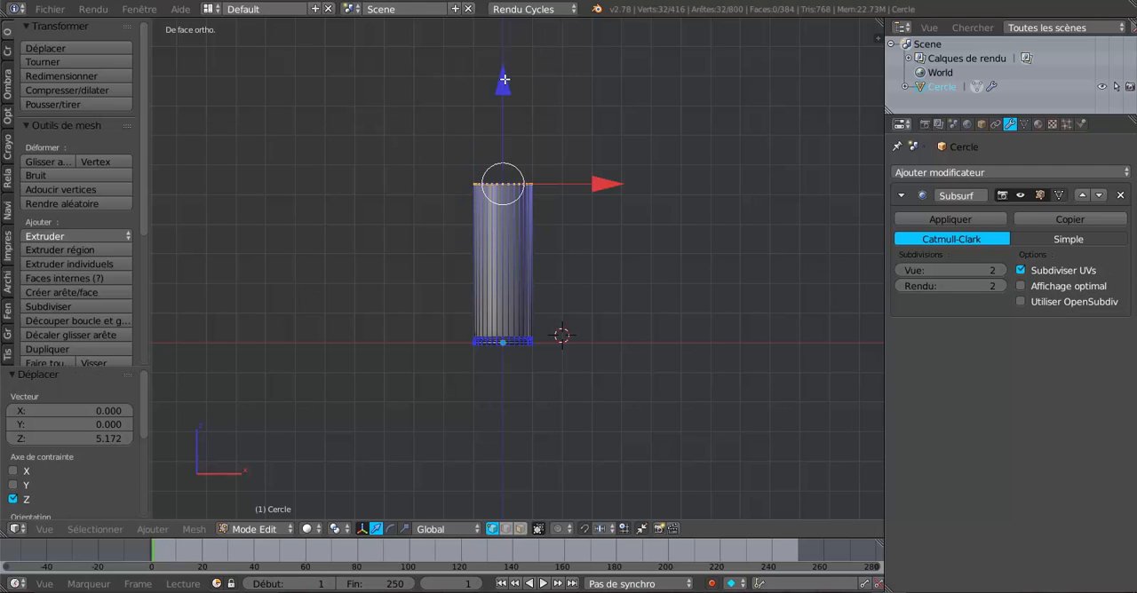
middle_click_drag(552, 348, 538, 311, "shift")
scroll(514, 392, "up", 1)
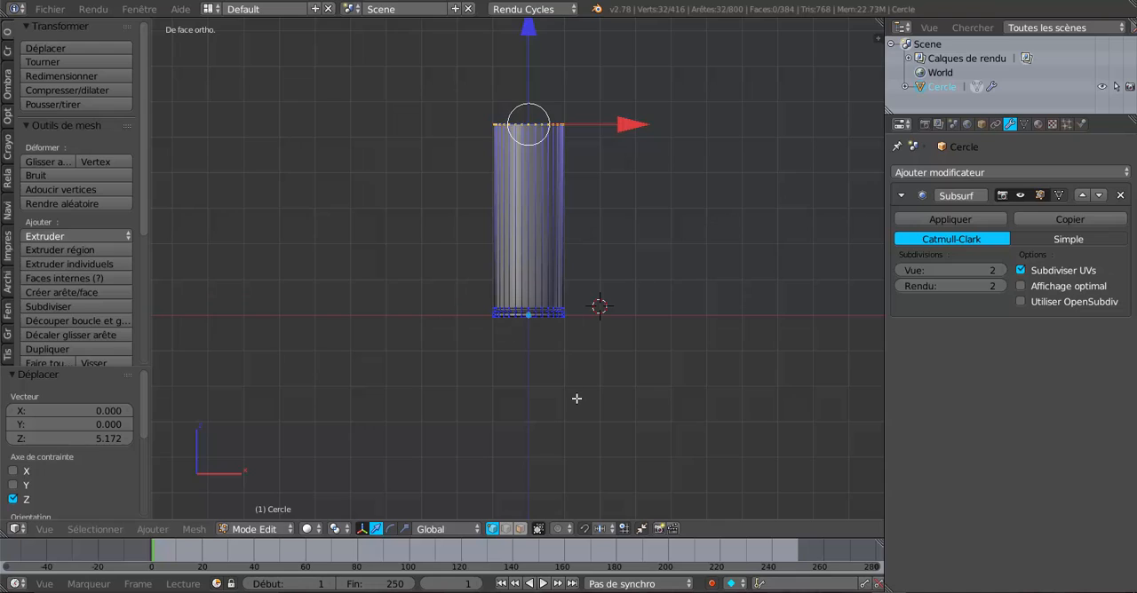
key("z")
key("z")
key("a")
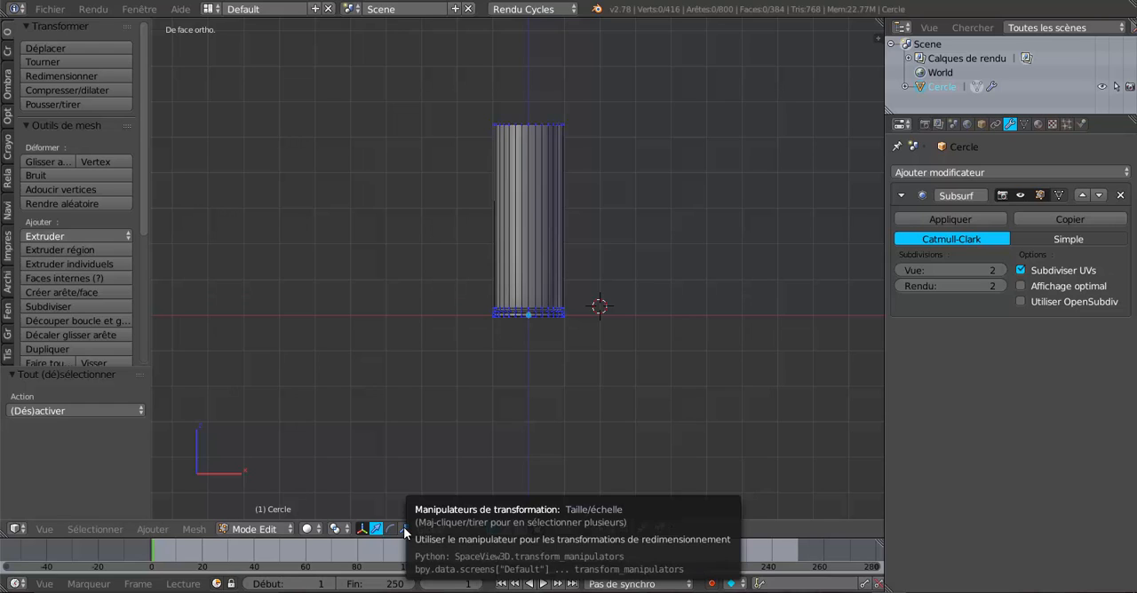
key("a")
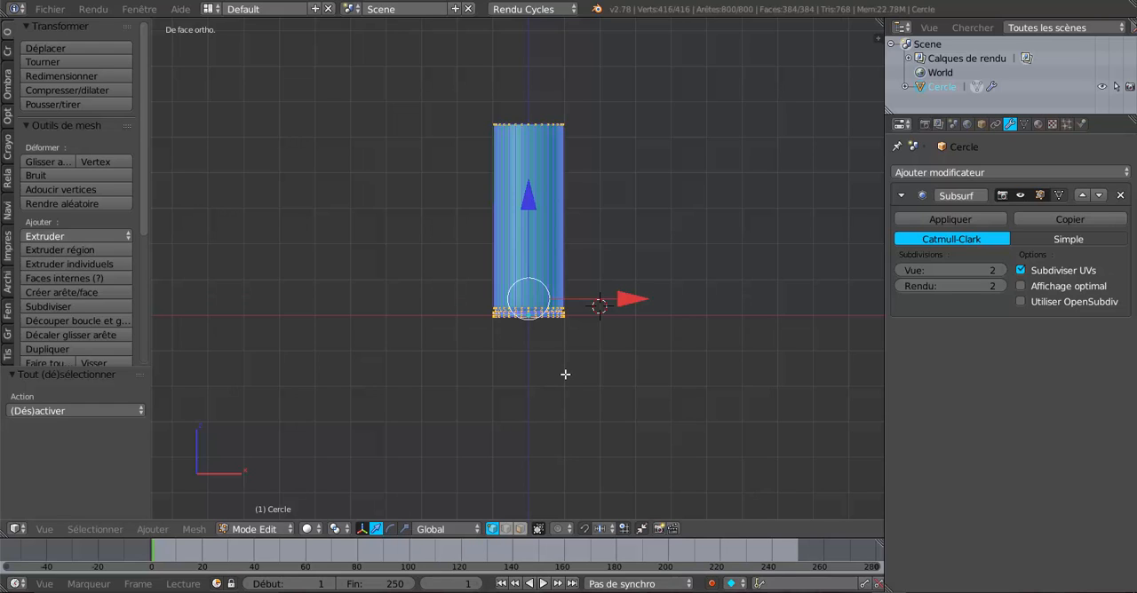
In wireframe, circle-select all rings of the stepped base and scale them by about 1.615 along Z only.
key("z")
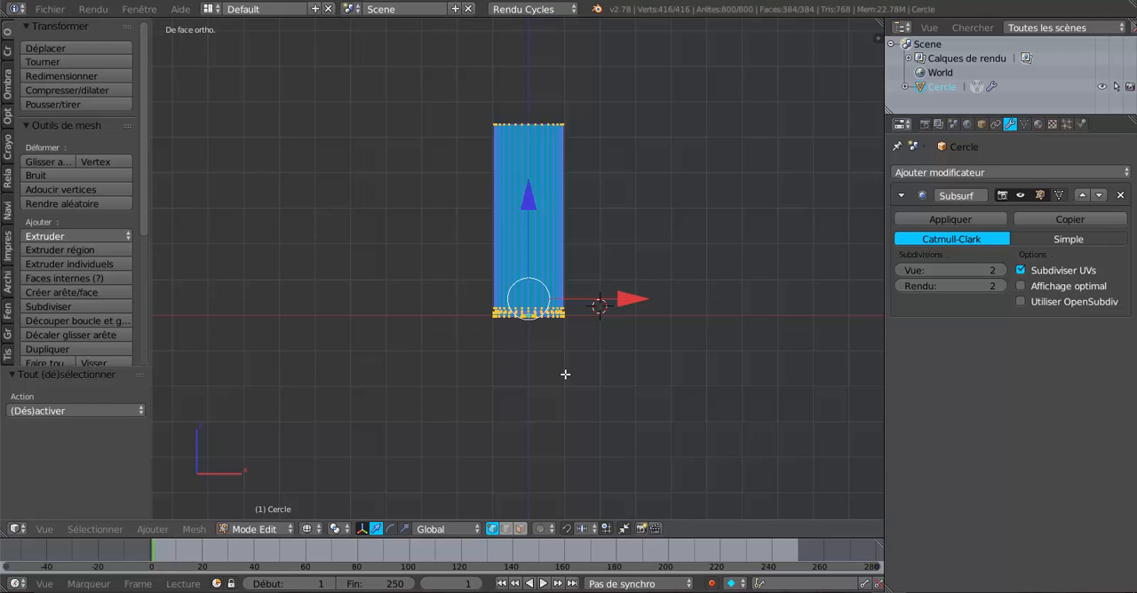
key("a")
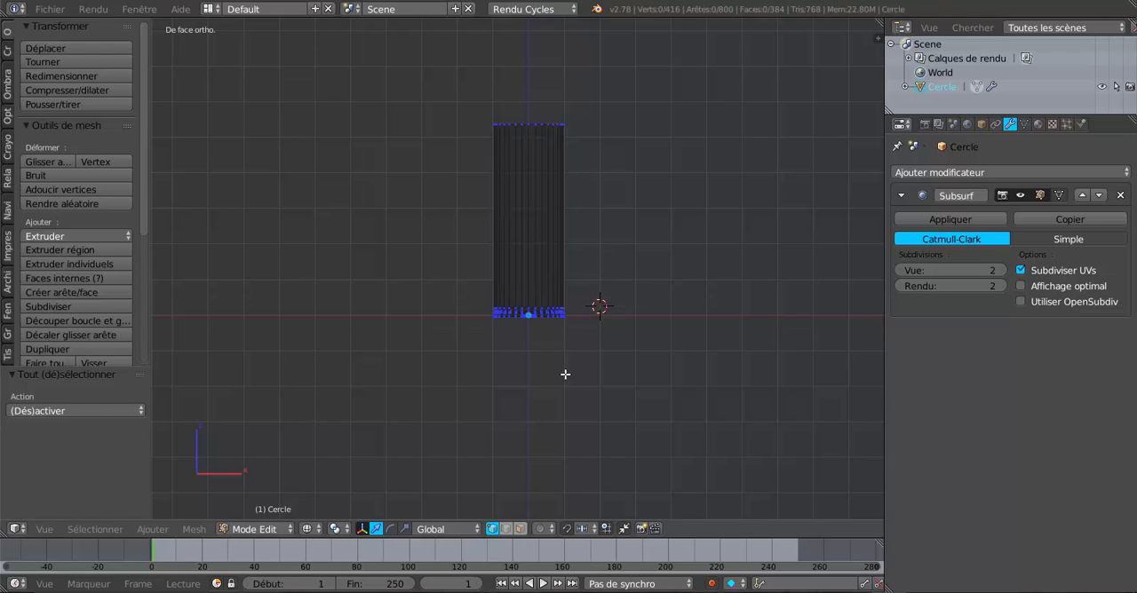
key("c")
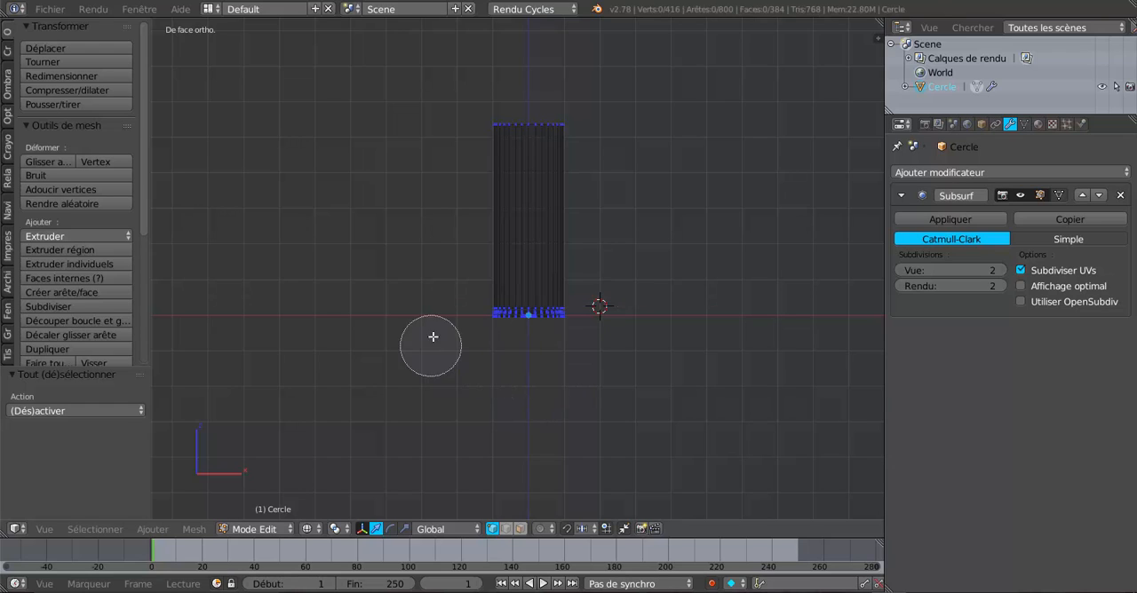
left_click_drag(497, 312, 587, 311)
key("Escape")
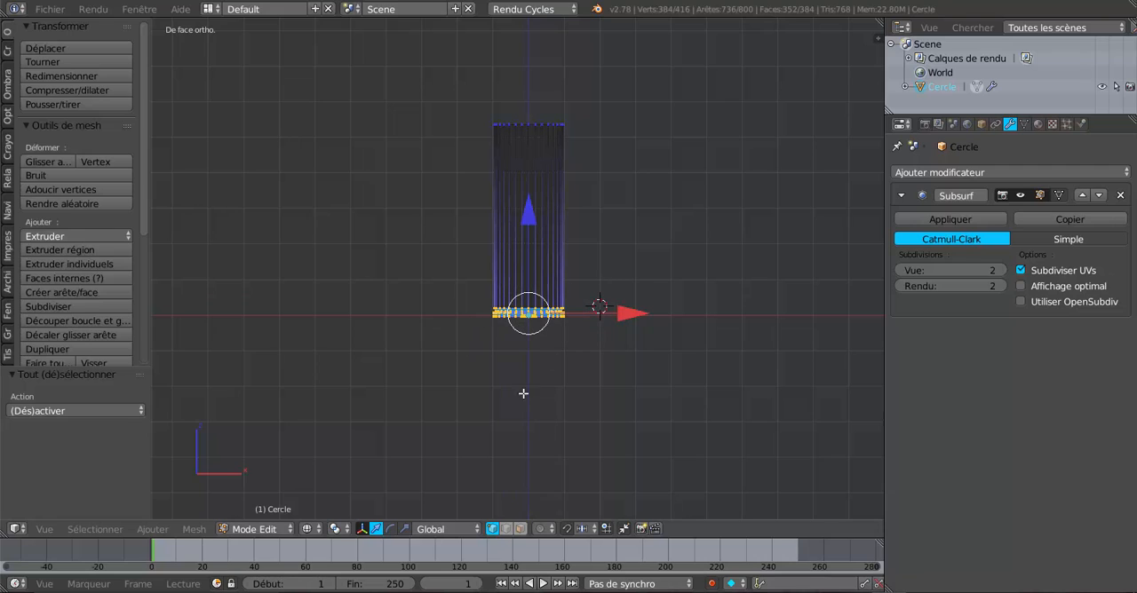
left_click(404, 530)
key("s")
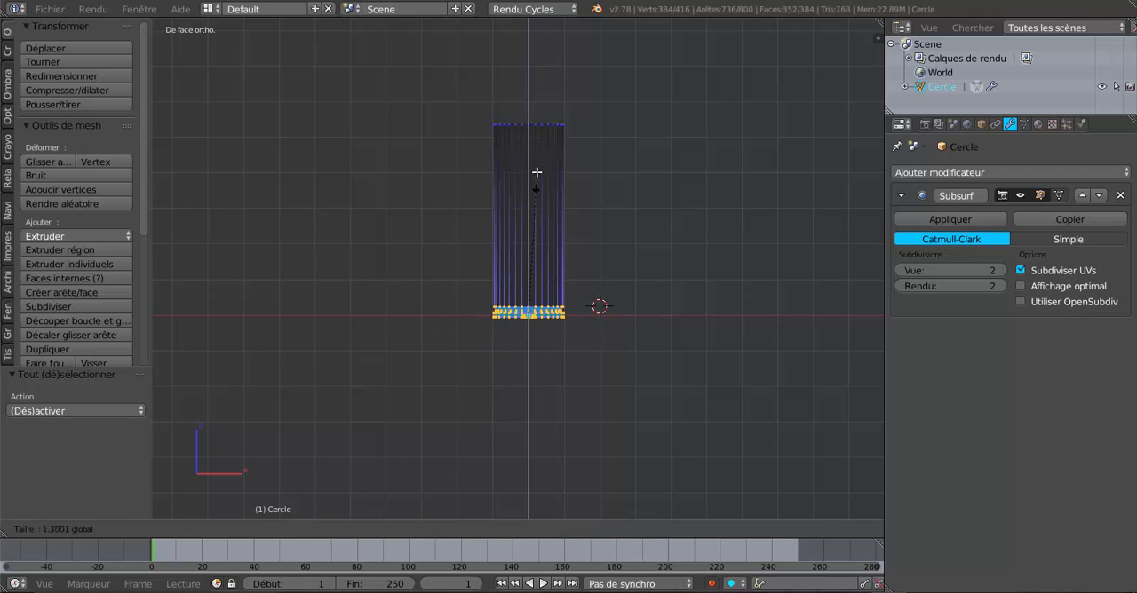
left_click(538, 147)
scroll(541, 124, "up", 2)
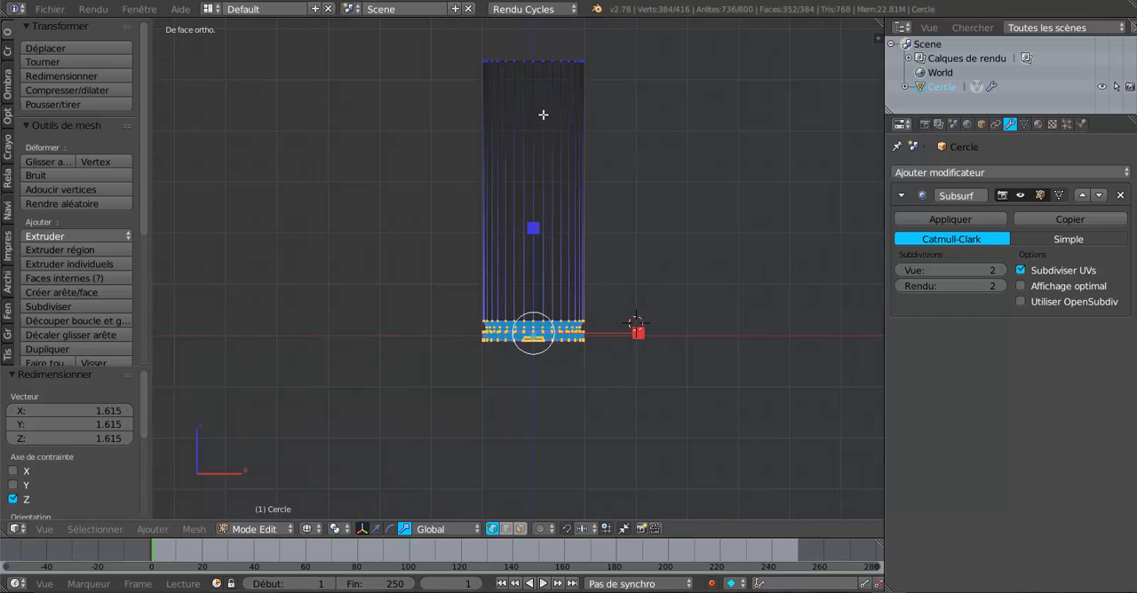
Restore solid shading and check the smoothed cylinder in Object Mode before returning to Edit Mode.
key("Tab")
key("Tab")
scroll(563, 246, "down", 1)
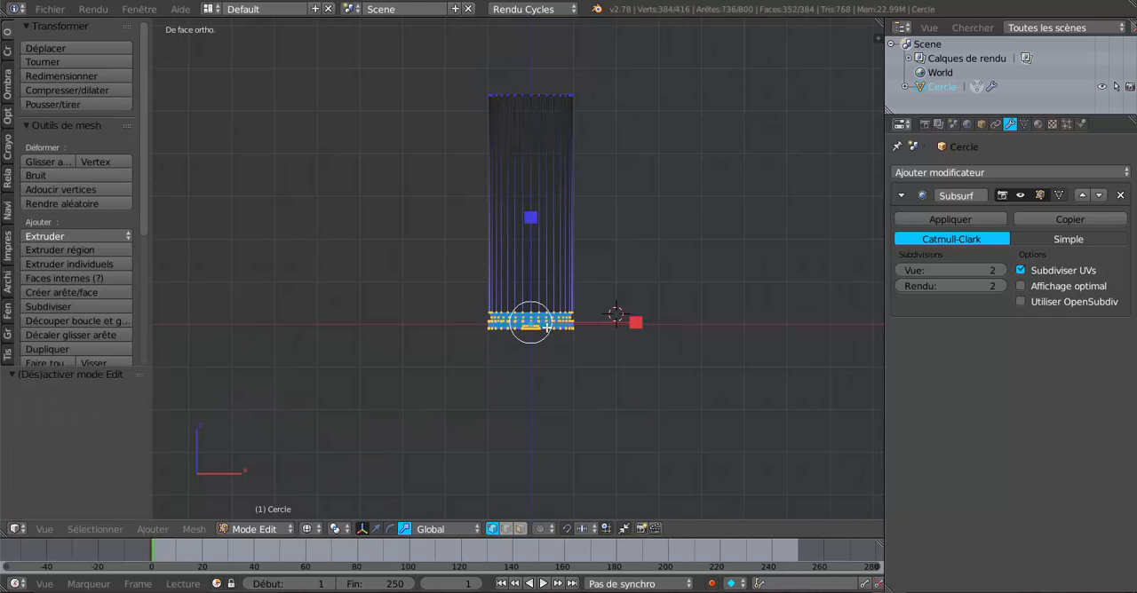
key("z")
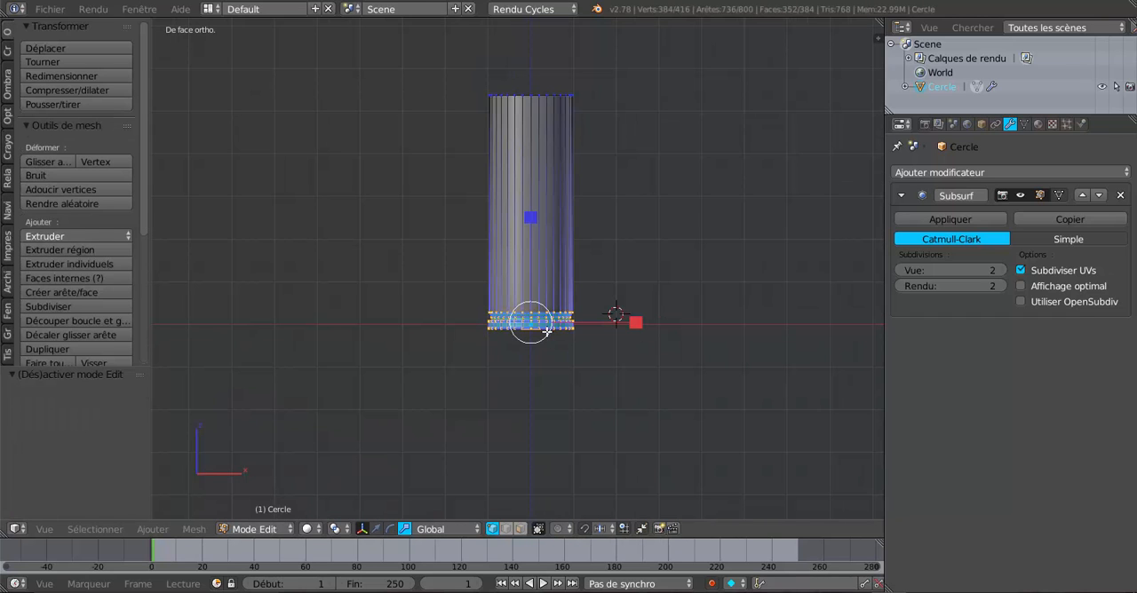
key("Tab")
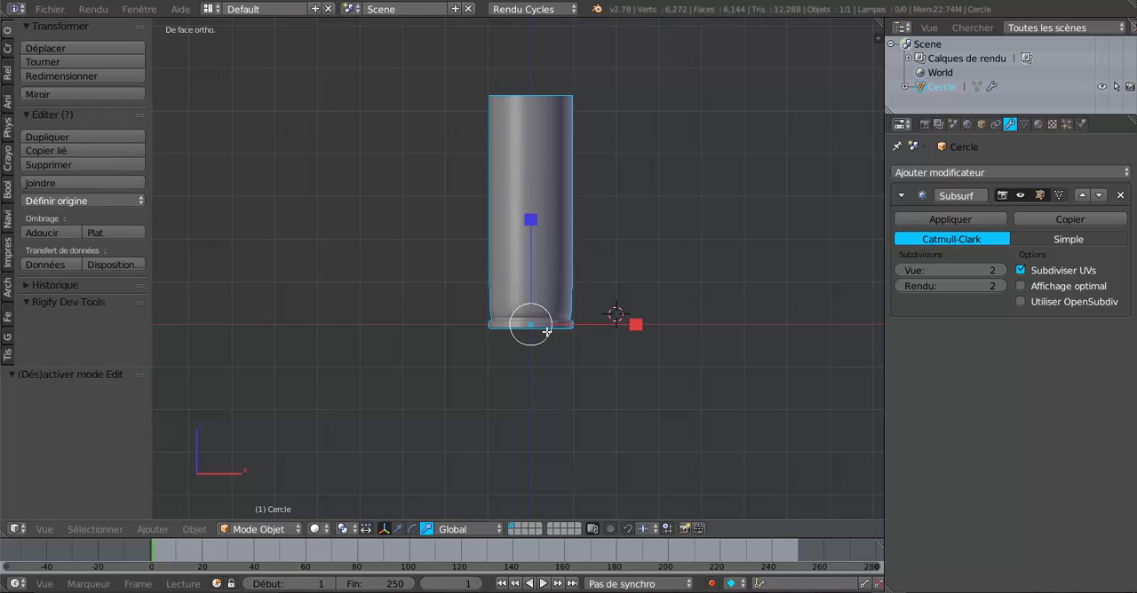
scroll(546, 331, "up", 3)
key("Tab")
Cut an edge loop around the tall body and slide it down to just above the flared lip.
scroll(592, 264, "up", 1)
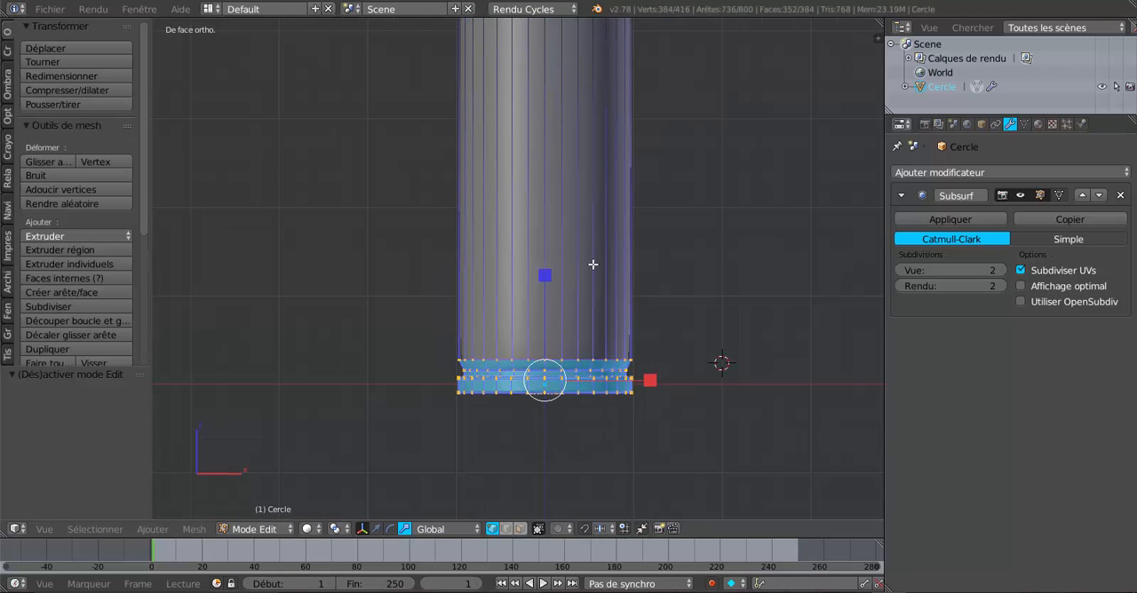
key("ctrl+r")
left_click(609, 155)
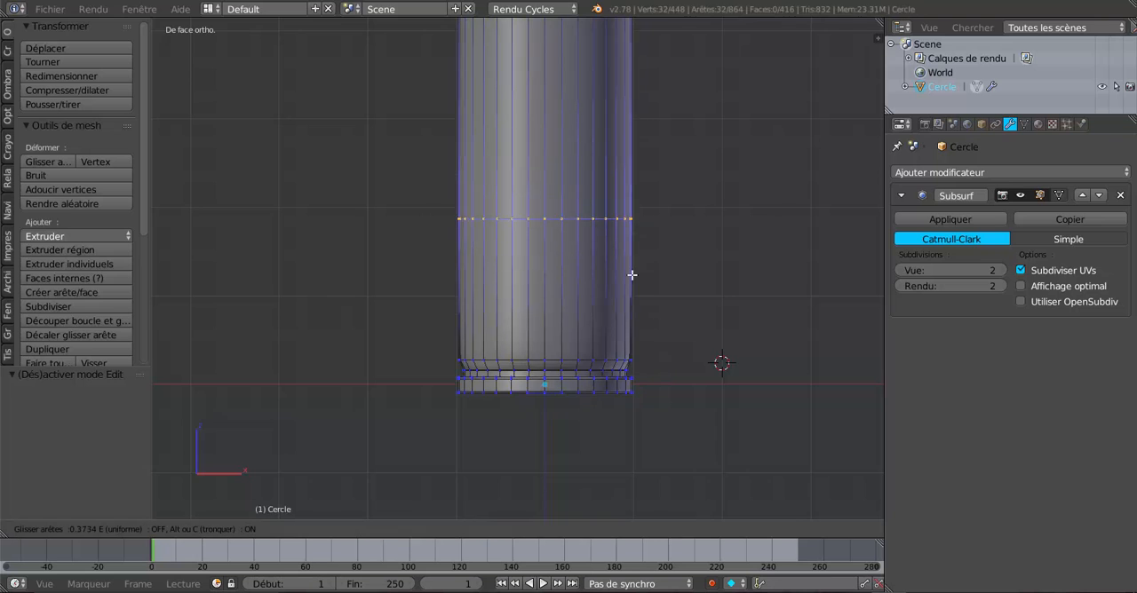
left_click(665, 375)
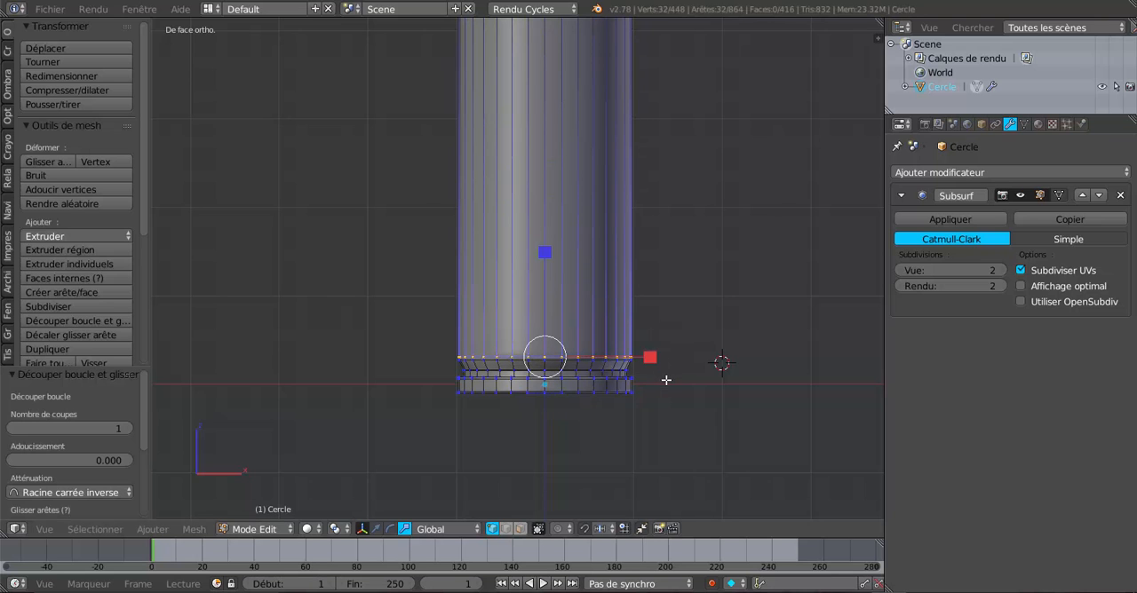
scroll(666, 389, "up", 2)
middle_click_drag(660, 408, 656, 398)
scroll(651, 393, "up", 2)
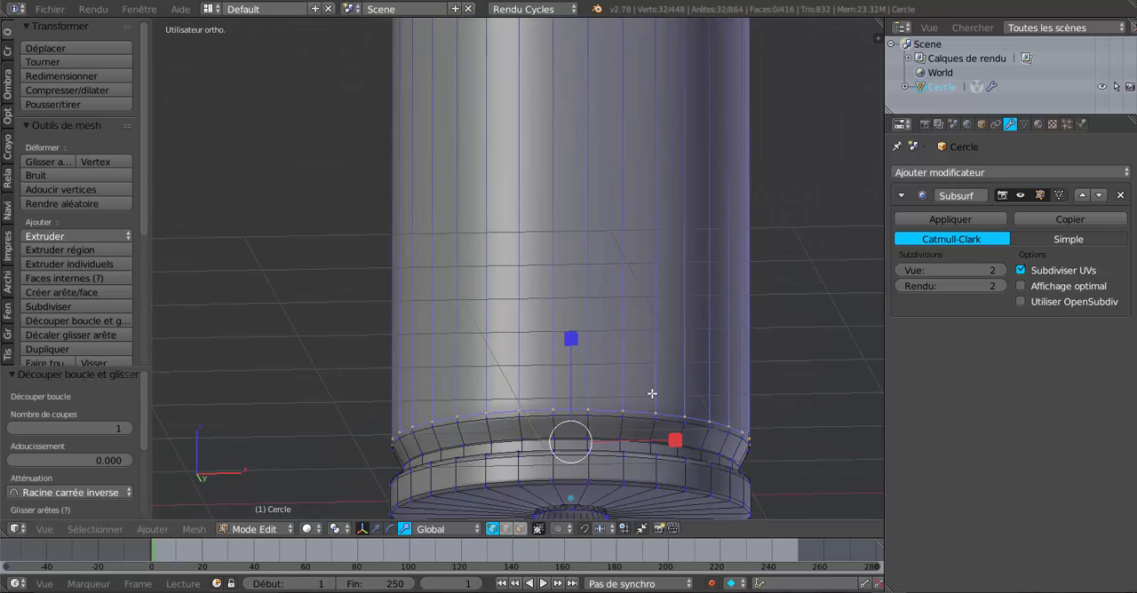
key("Tab")
key("Tab")
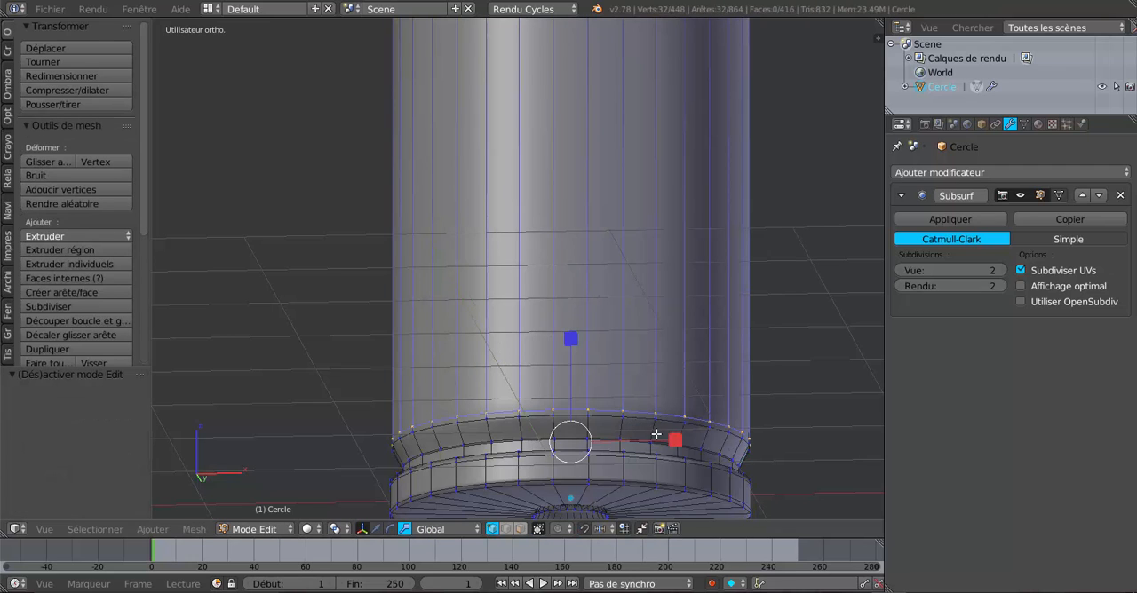
scroll(657, 442, "up", 1)
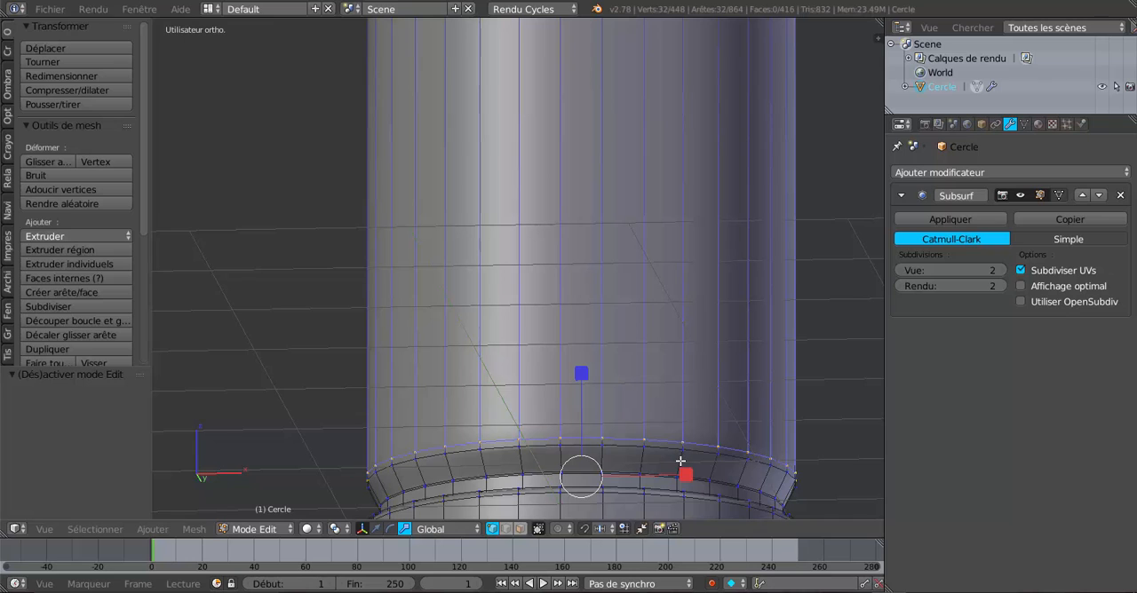
Cut an edge loop in the flared lip near its upper edge, then lower the lip's top loop 0.013 along Z.
key("ctrl+r")
left_click(682, 461)
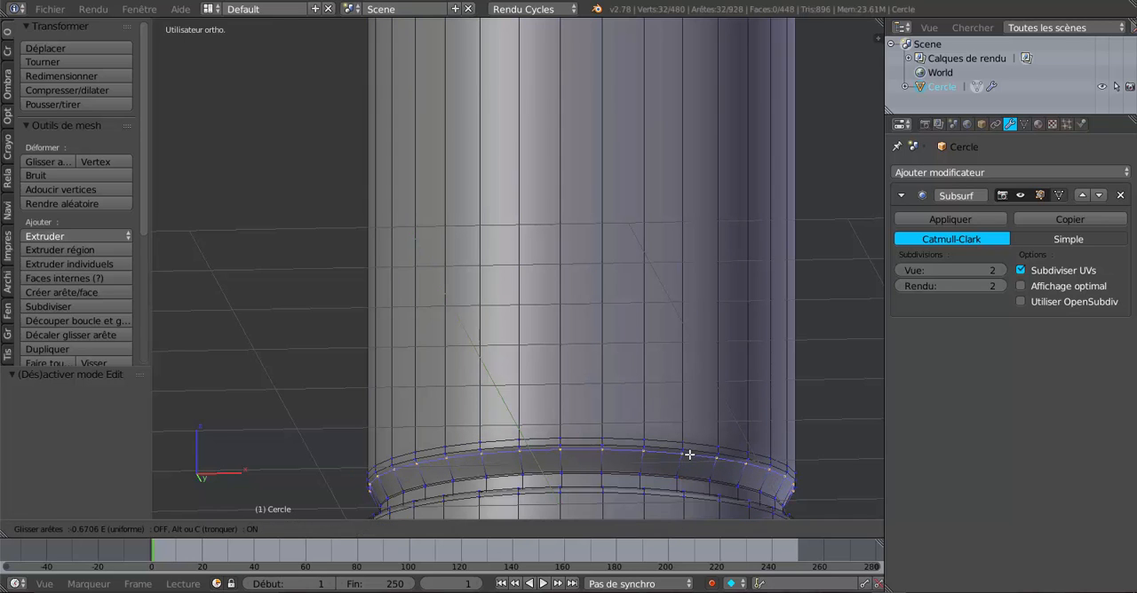
left_click(691, 453)
mouse_move(692, 453)
middle_mouse_down()
mouse_move(681, 436)
mouse_move(675, 444)
middle_mouse_up()
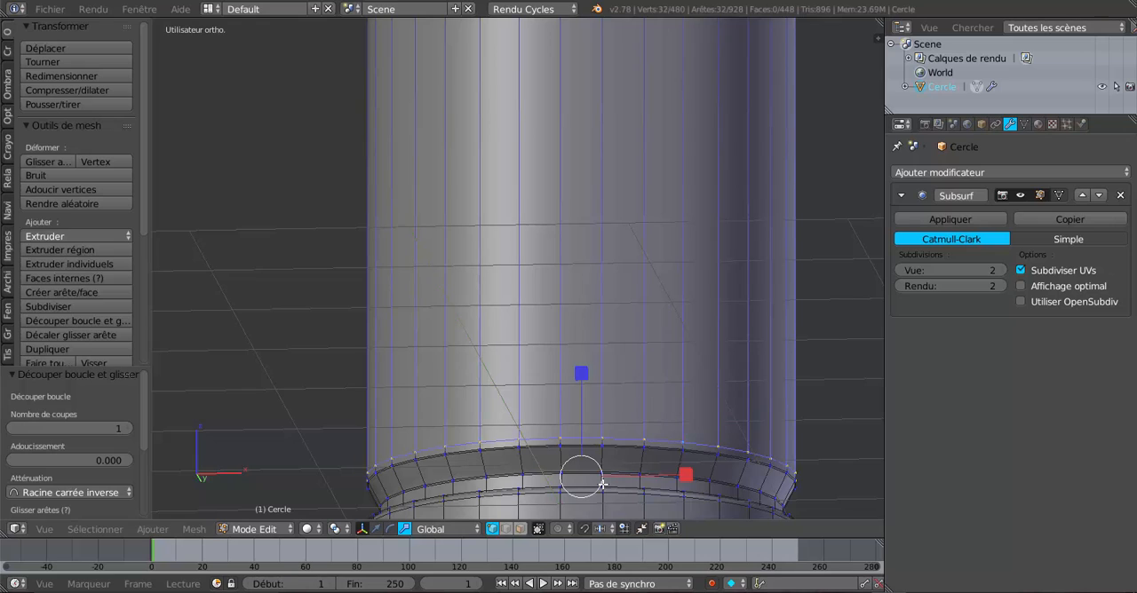
left_click(378, 529)
left_click_drag(578, 379, 581, 383)
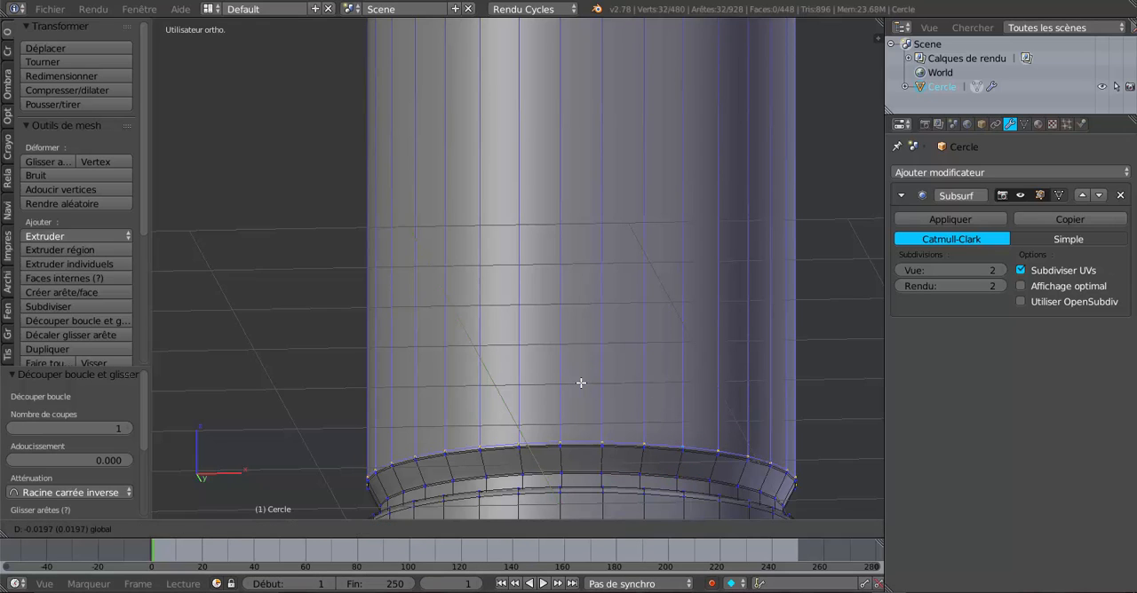
left_click(583, 382)
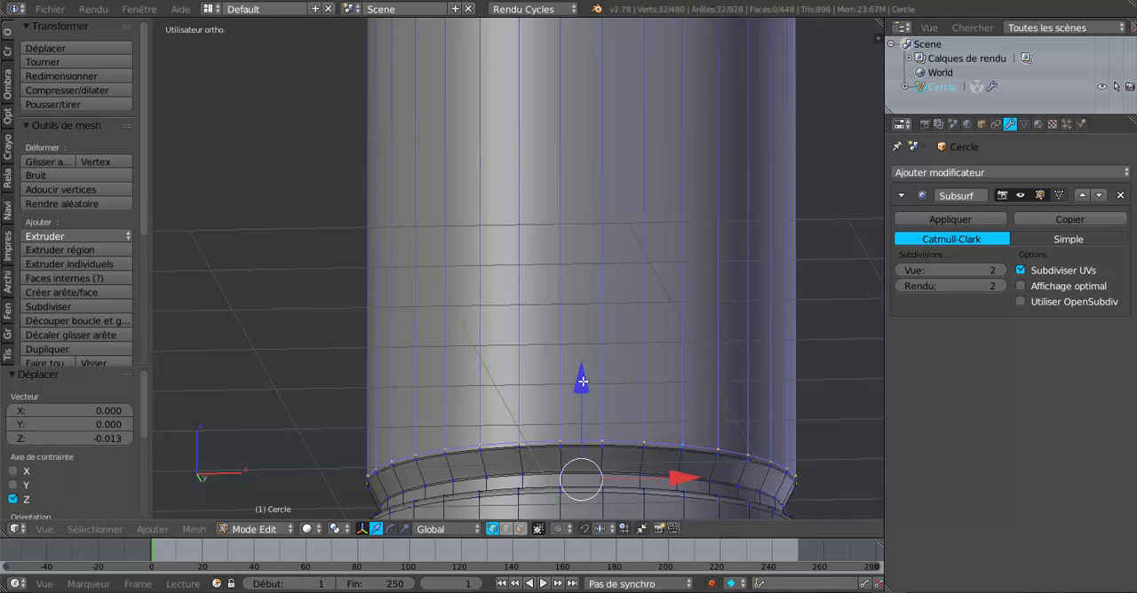
Check the smoothed base in Object Mode, then cut an edge loop on the underside disc close to its outer rim.
key("Tab")
scroll(583, 382, "down", 4)
scroll(594, 415, "up", 1)
middle_click_drag(576, 345, 601, 263)
scroll(601, 264, "up", 3)
key("Tab")
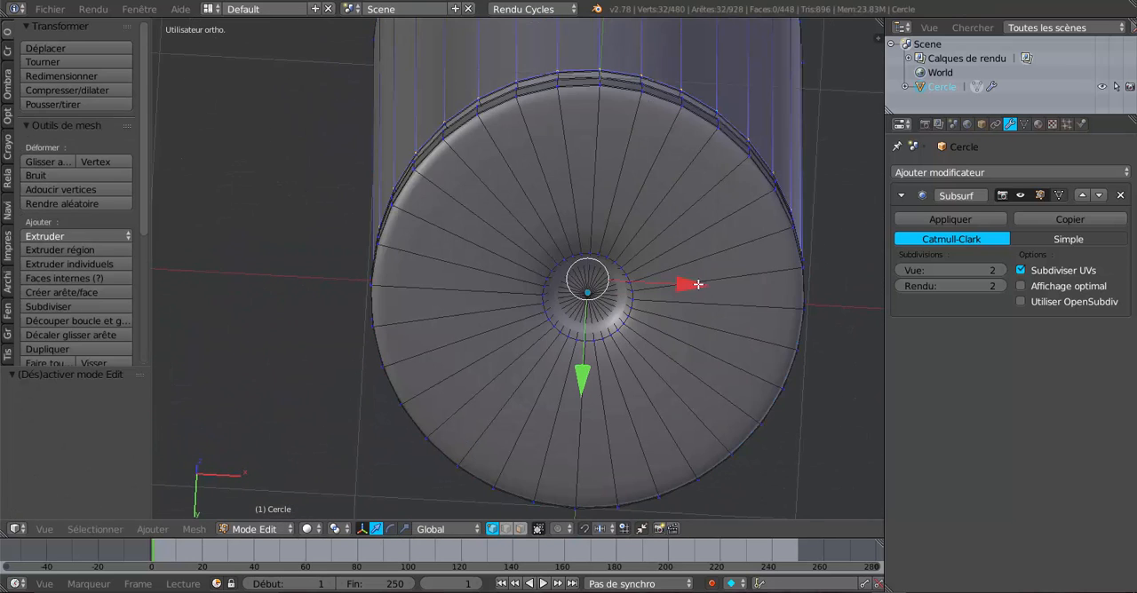
key("ctrl+r")
left_click(718, 286)
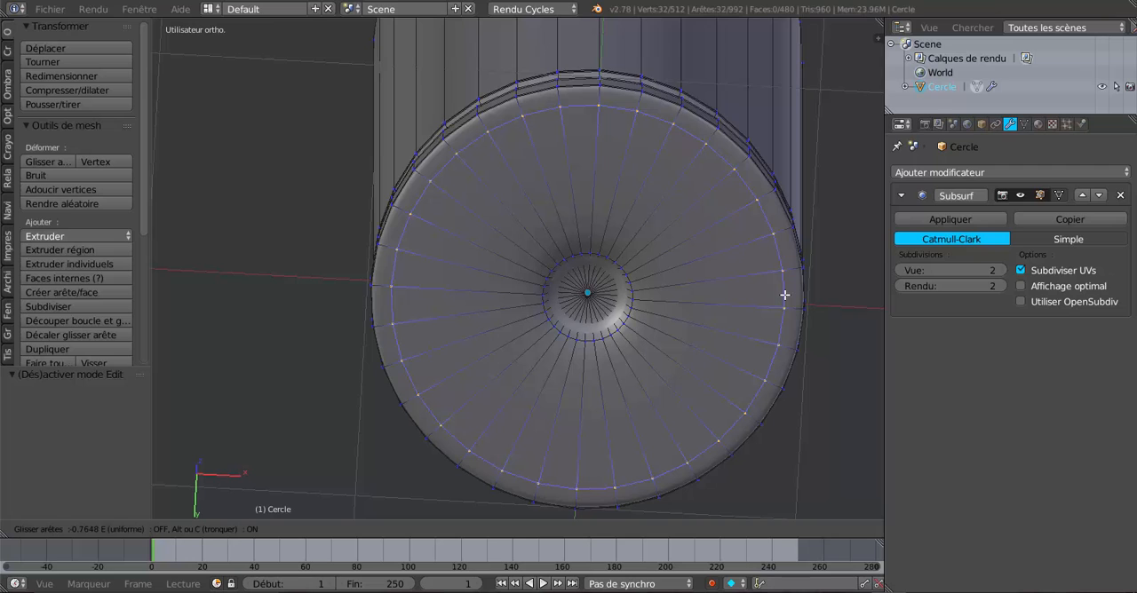
left_click(785, 294)
scroll(680, 347, "up", 1)
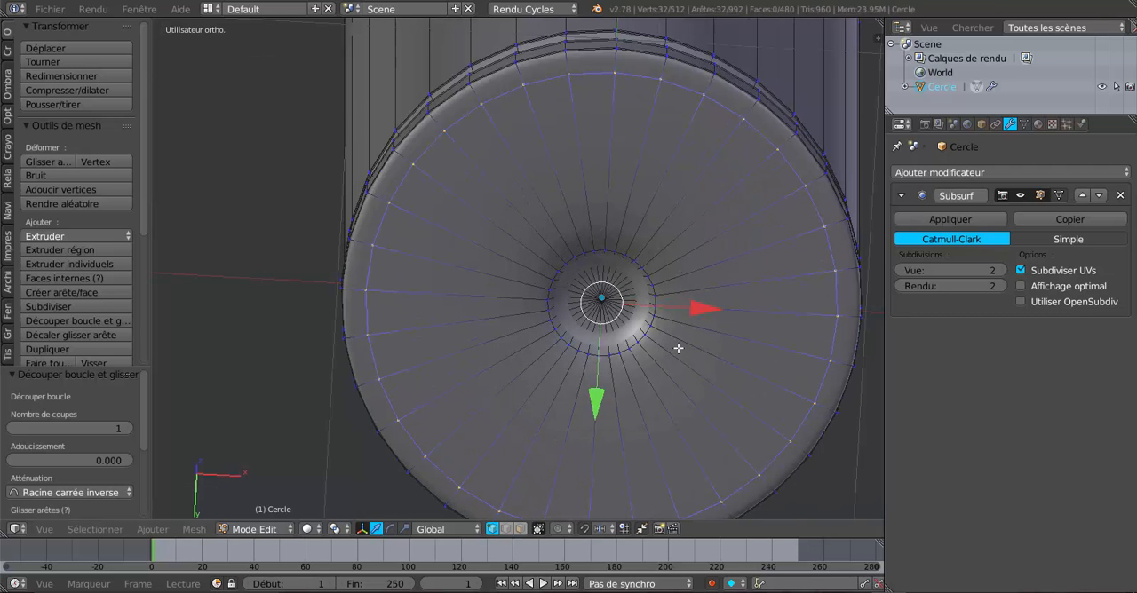
Cut an edge loop on the central recess's floor and slide it out close to the floor's edge.
key("ctrl+r")
left_click(625, 304)
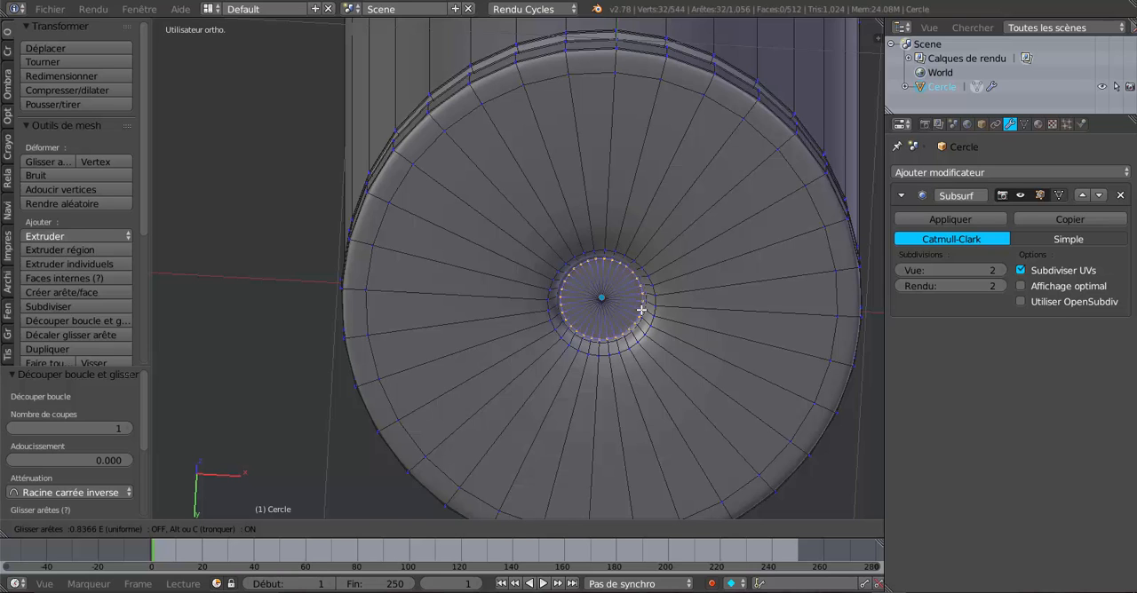
left_click(641, 309)
scroll(630, 337, "up", 3)
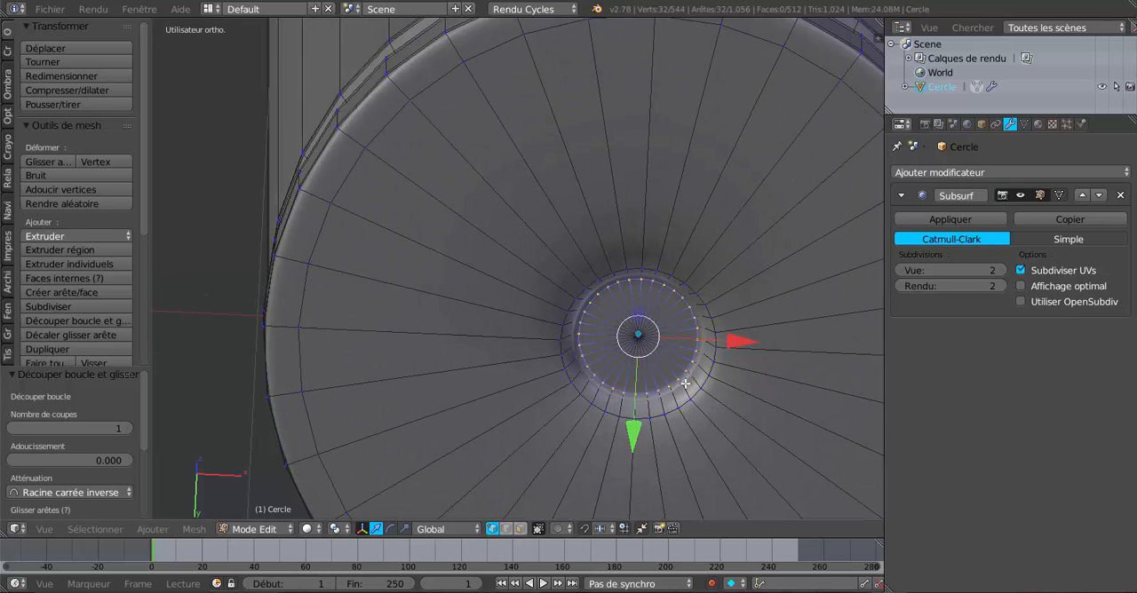
Cut two edge loops in the central recess's wall, sliding one towards its outer edge and the other towards its inner edge.
key("ctrl+r")
left_click(685, 384)
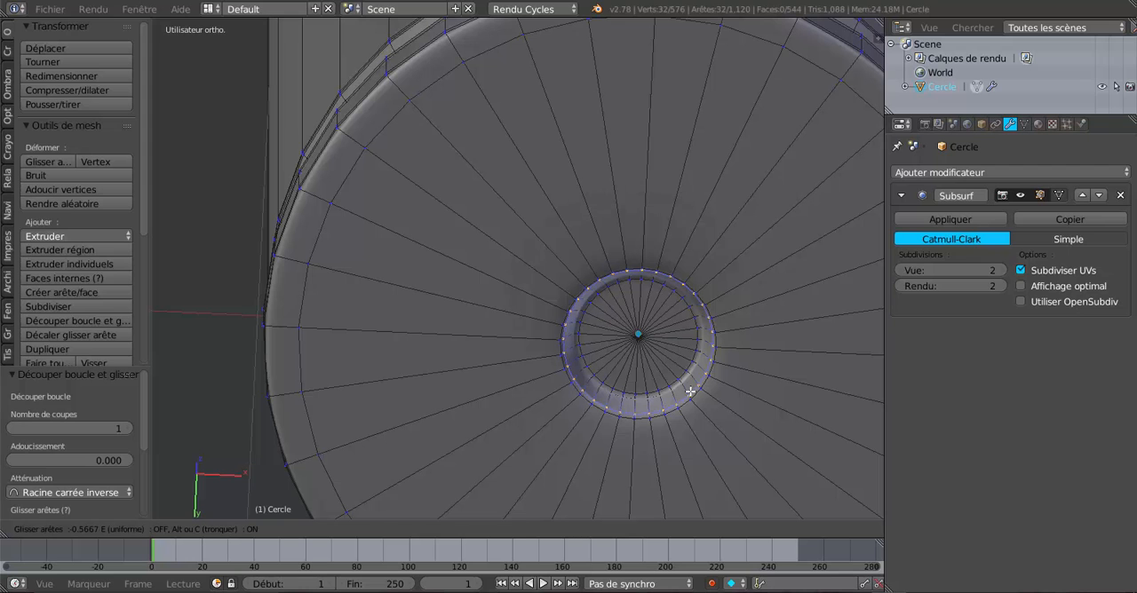
left_click(690, 392)
key("ctrl+r")
left_click(687, 386)
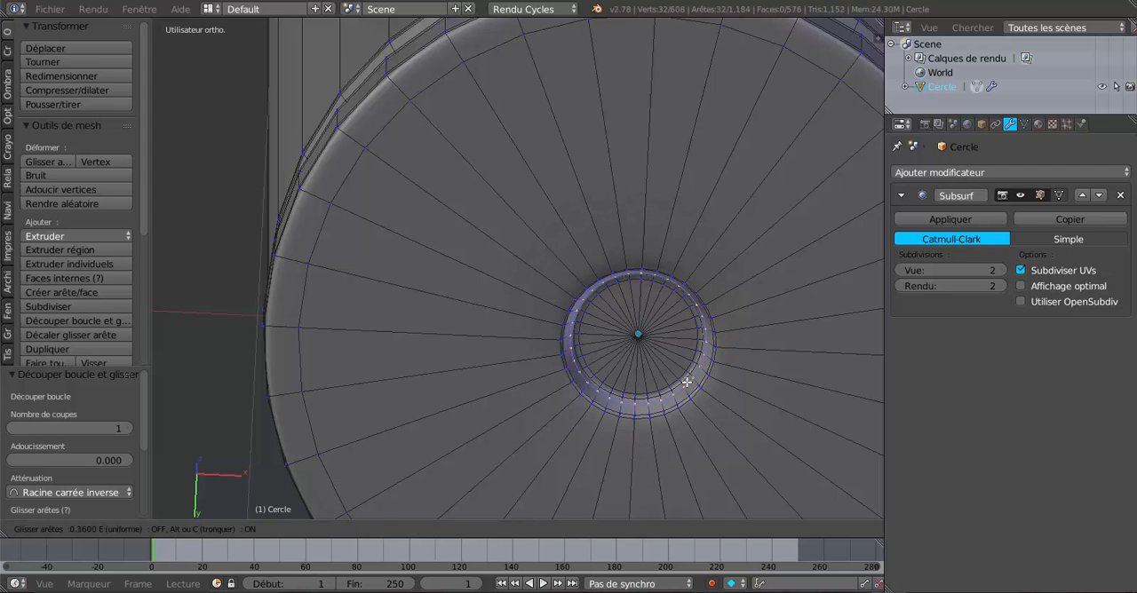
left_click(686, 384)
Extrude the selected edge loop of the recess wall in place, cancelling its movement.
scroll(685, 382, "down", 4)
mouse_move(675, 375)
middle_mouse_down()
mouse_move(671, 361)
mouse_move(682, 361)
middle_mouse_up()
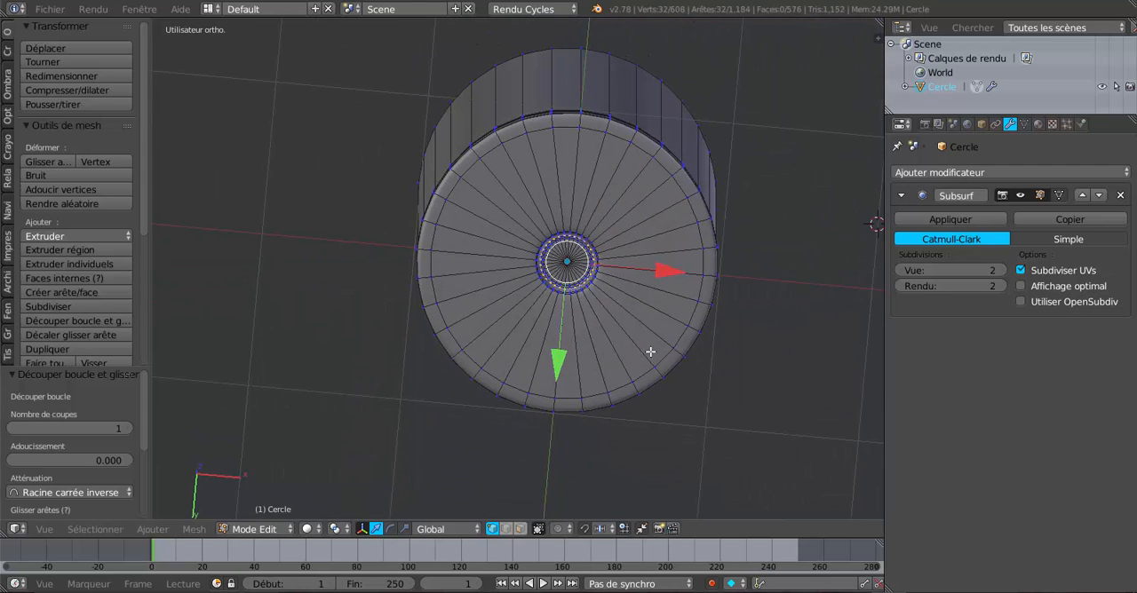
middle_click_drag(583, 282, 583, 279)
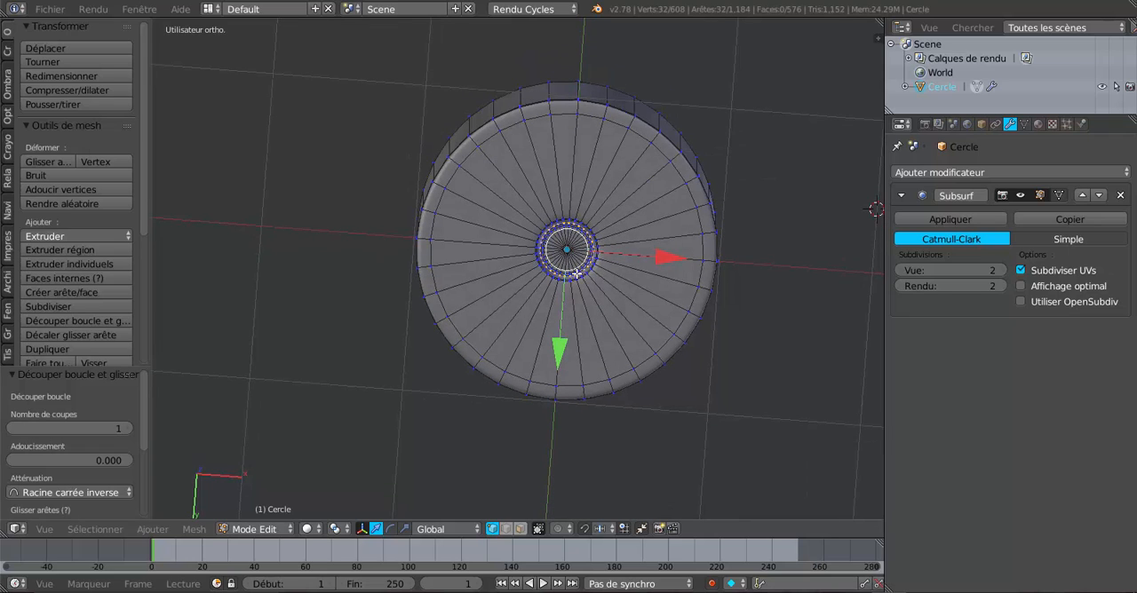
key("e")
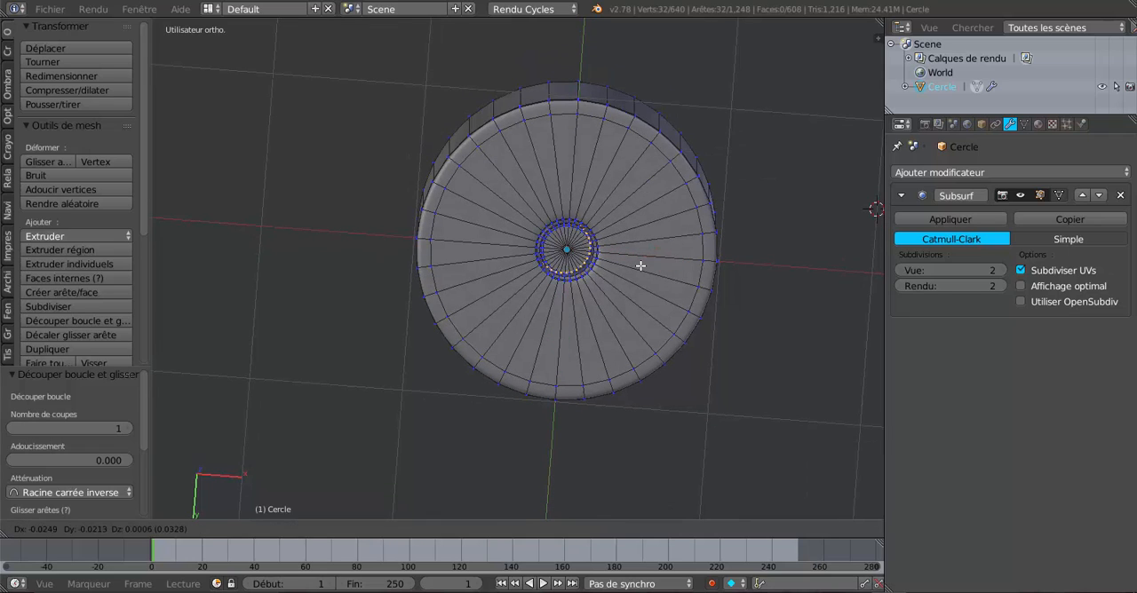
right_click(654, 284)
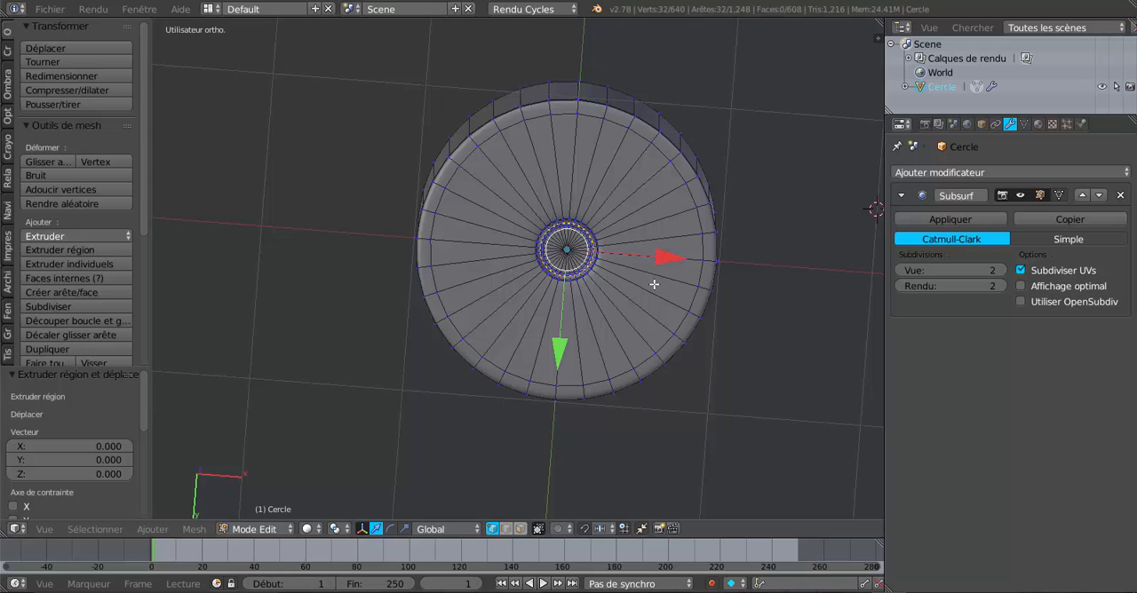
Circle-select the underside disc with its central recess in wireframe, extrude it in solid view and raise it 0.024 along Z.
key("z")
key("c")
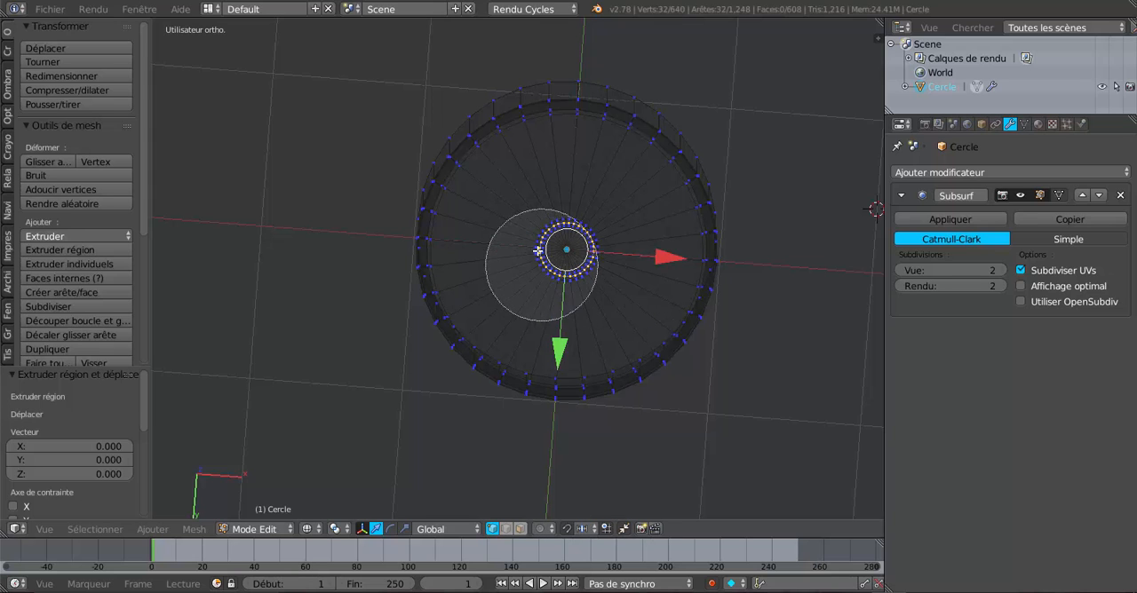
left_click_drag(559, 248, 548, 249)
right_click(551, 252)
scroll(576, 255, "up", 2)
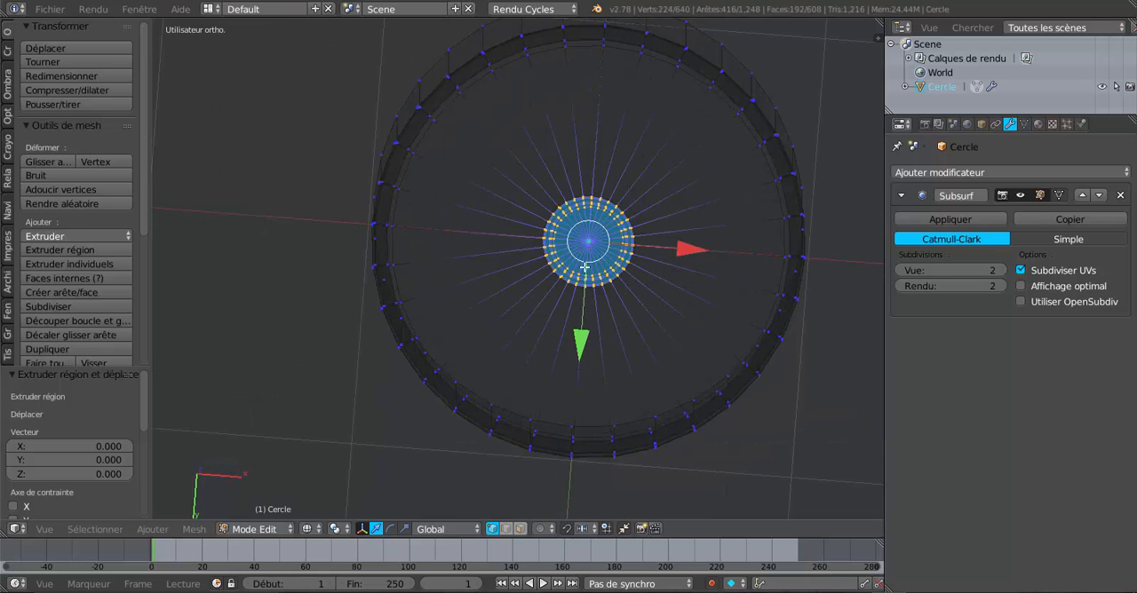
middle_click_drag(585, 267, 514, 384, "shift")
scroll(650, 235, "up", 2)
right_click(705, 192, "alt+shift")
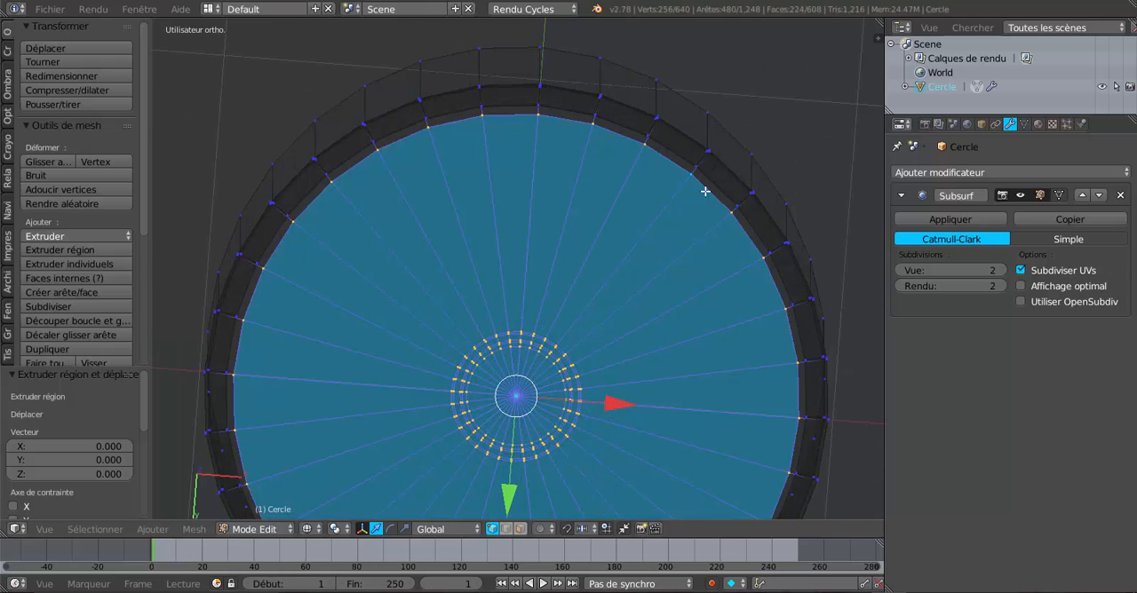
scroll(692, 203, "down", 5)
mouse_move(590, 332)
middle_mouse_down()
mouse_move(578, 457)
mouse_move(583, 373)
middle_mouse_up()
key("z")
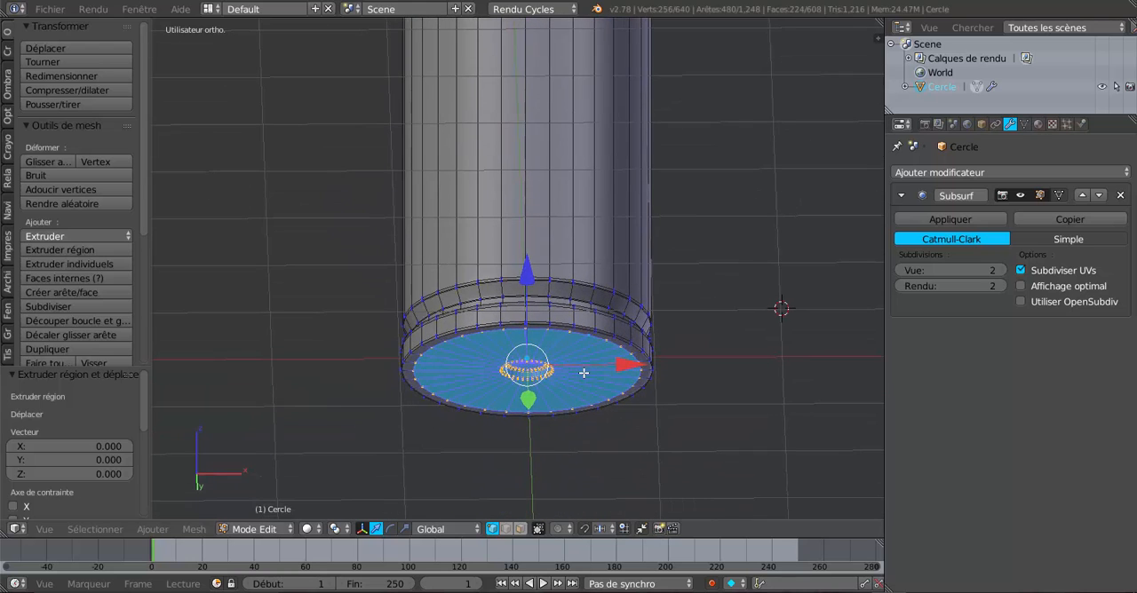
key("e")
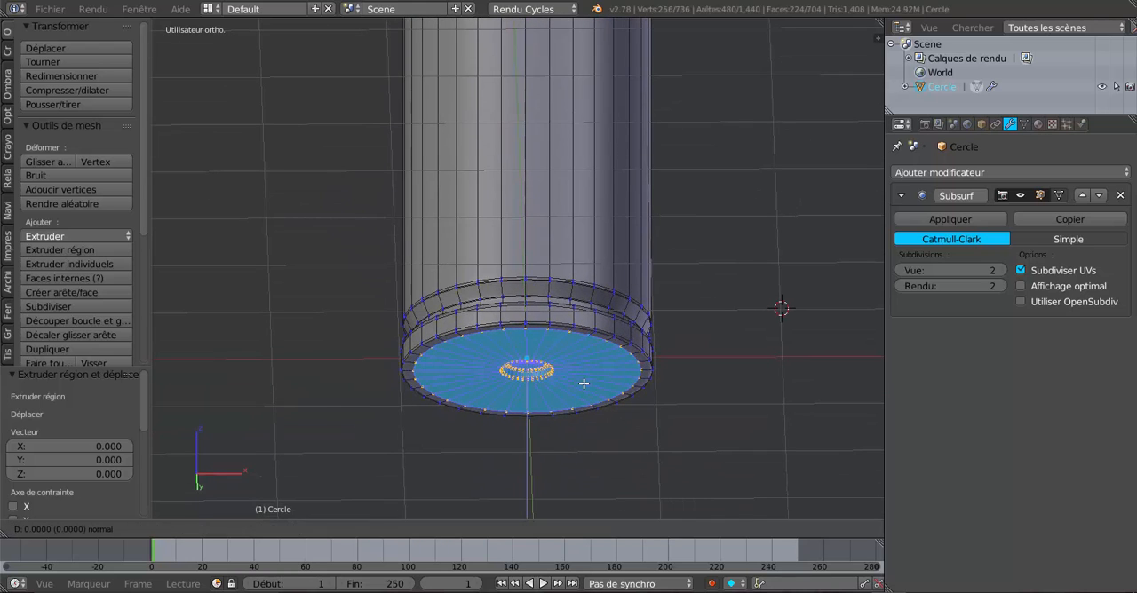
right_click(583, 385)
left_click_drag(533, 277, 532, 276)
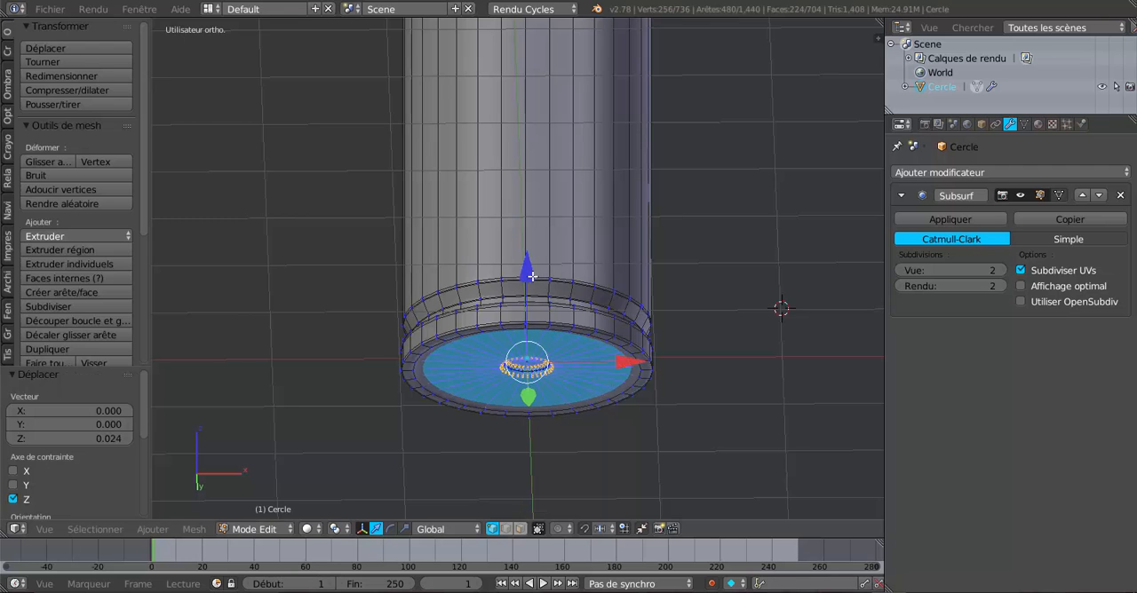
Inspect the smoothed underside in Object Mode, then cut an edge loop on the recessed disc right beside its outer edge.
middle_click_drag(559, 339, 569, 255)
key("Tab")
scroll(589, 312, "up", 4)
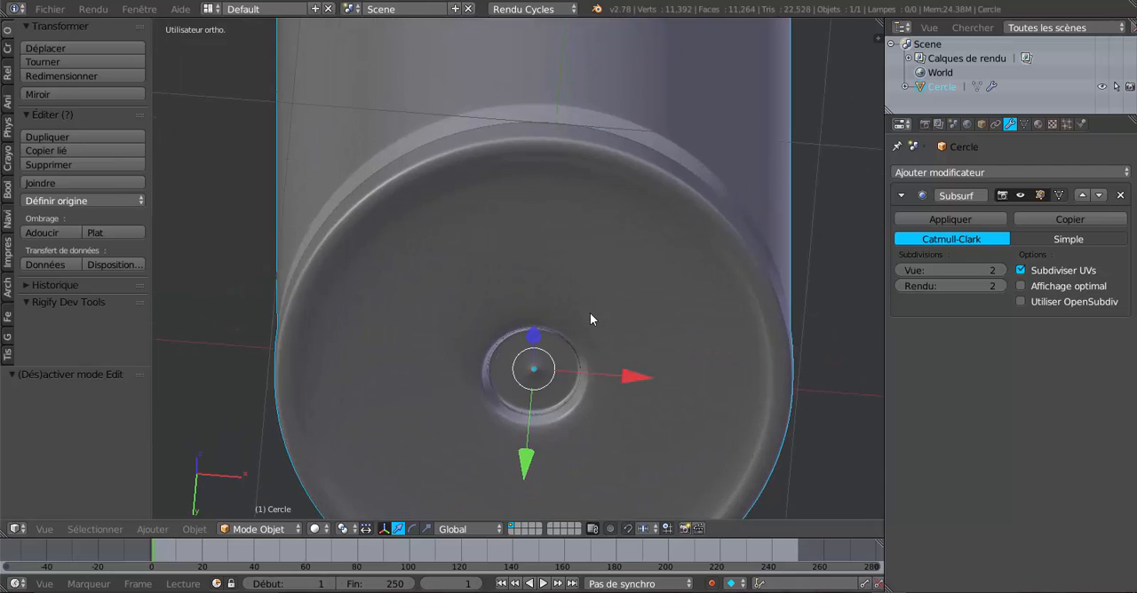
middle_click_drag(590, 313, 625, 242)
key("Tab")
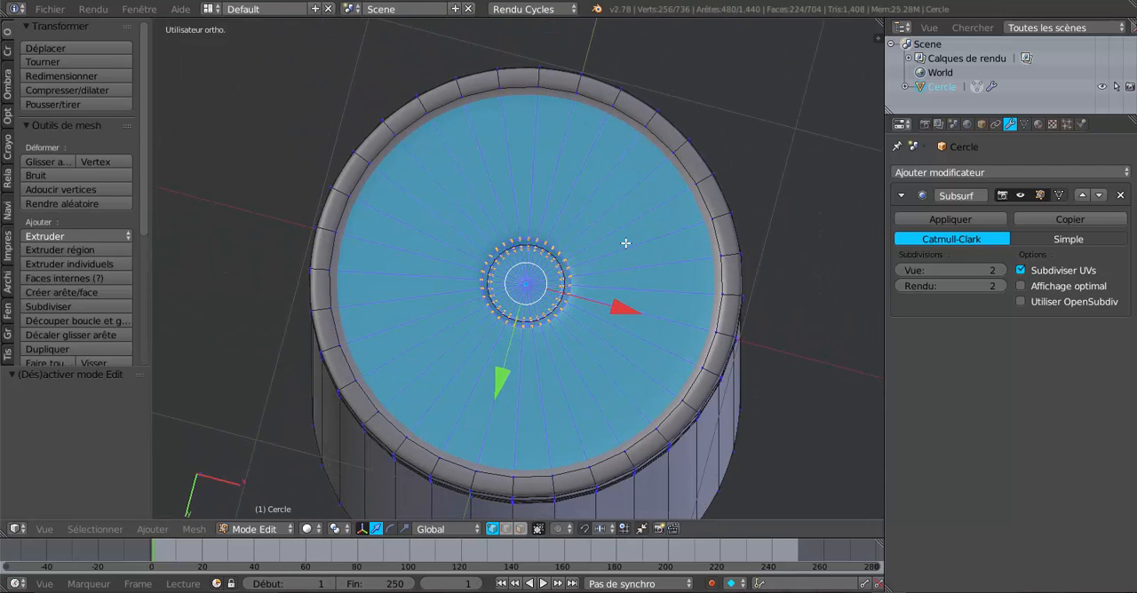
key("ctrl+r")
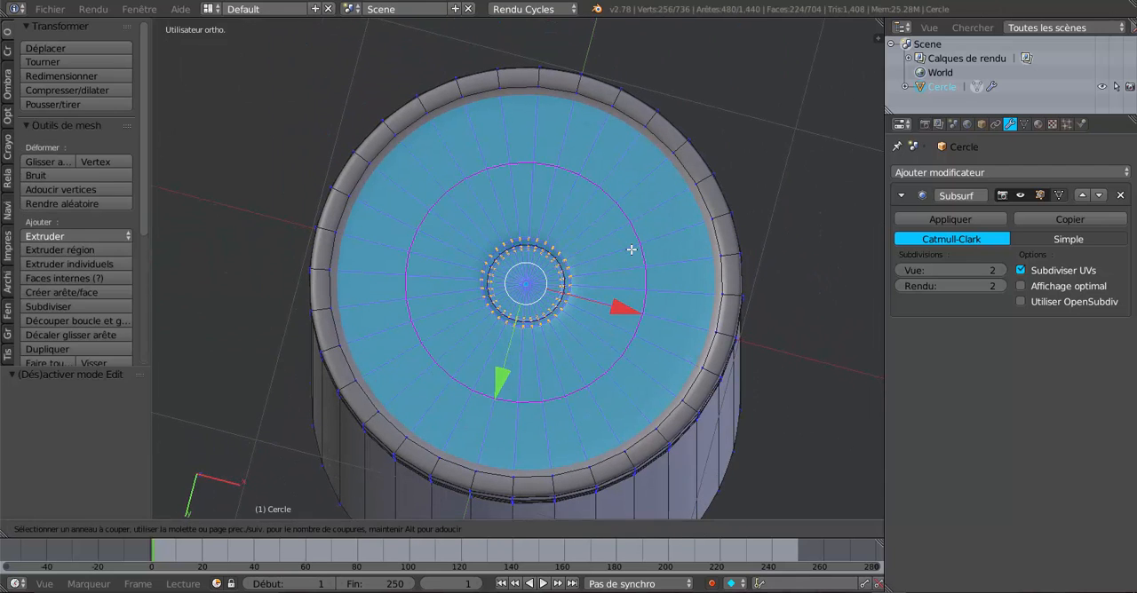
left_click(632, 248)
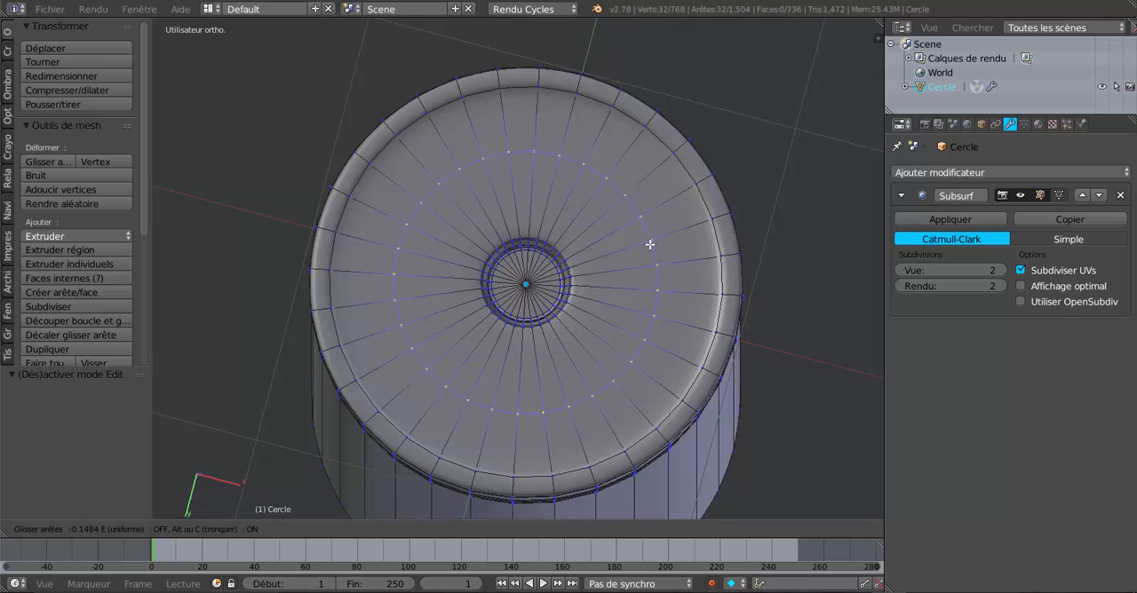
left_click(701, 243)
Cut three evenly spaced edge loops around the flat outer rim of the underside.
key("Tab")
middle_click_drag(671, 268, 652, 332)
scroll(697, 261, "up", 2)
scroll(651, 332, "up", 2)
key("Tab")
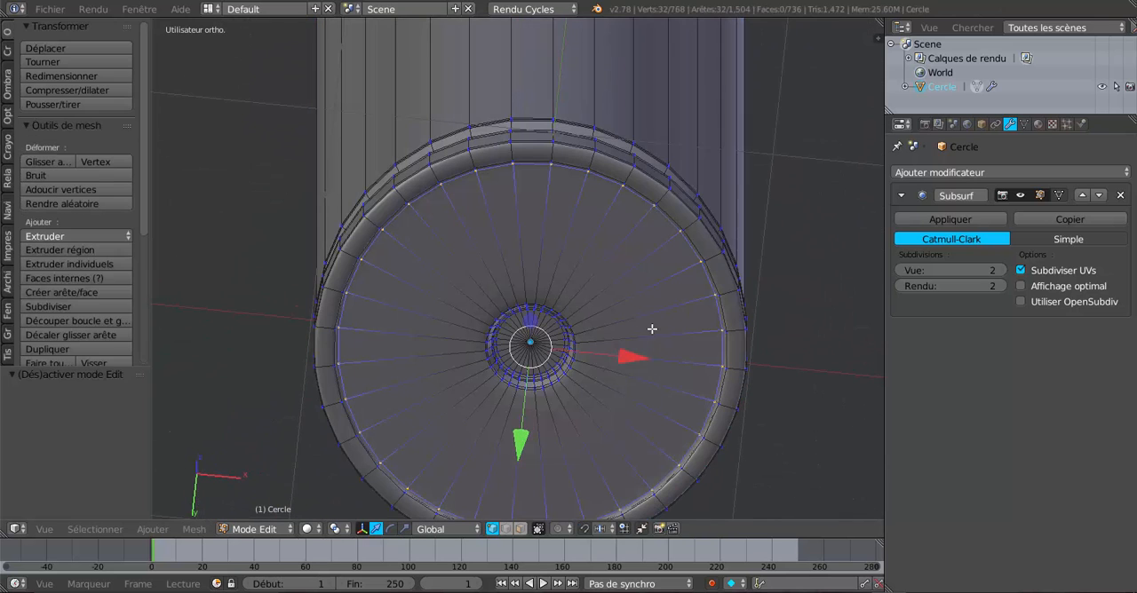
middle_click_drag(727, 302, 709, 292)
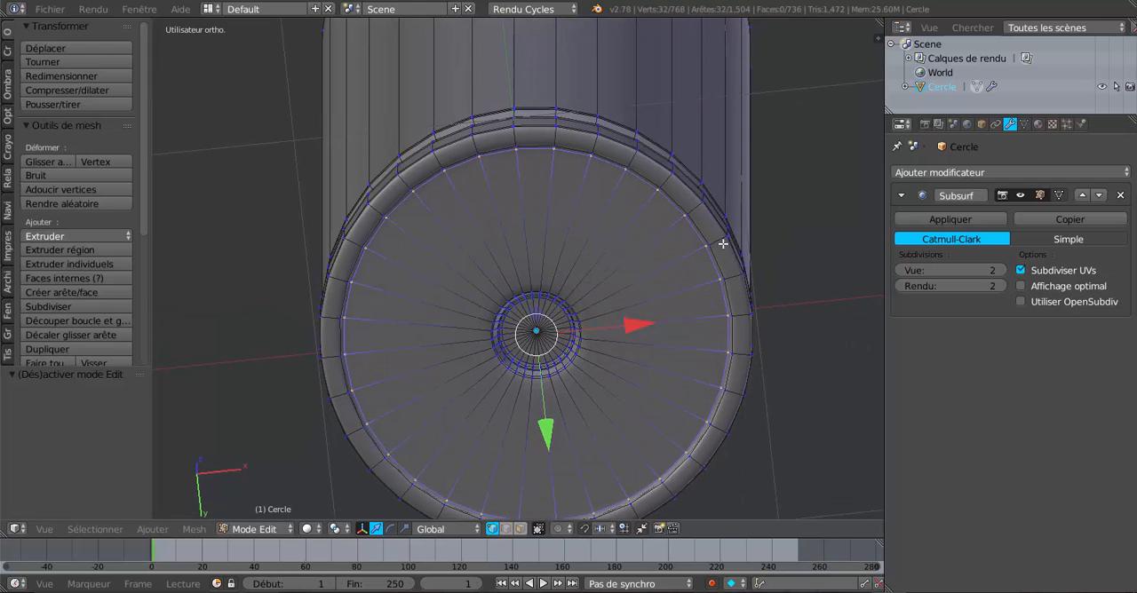
key("ctrl+r")
scroll(720, 241, "up", 2)
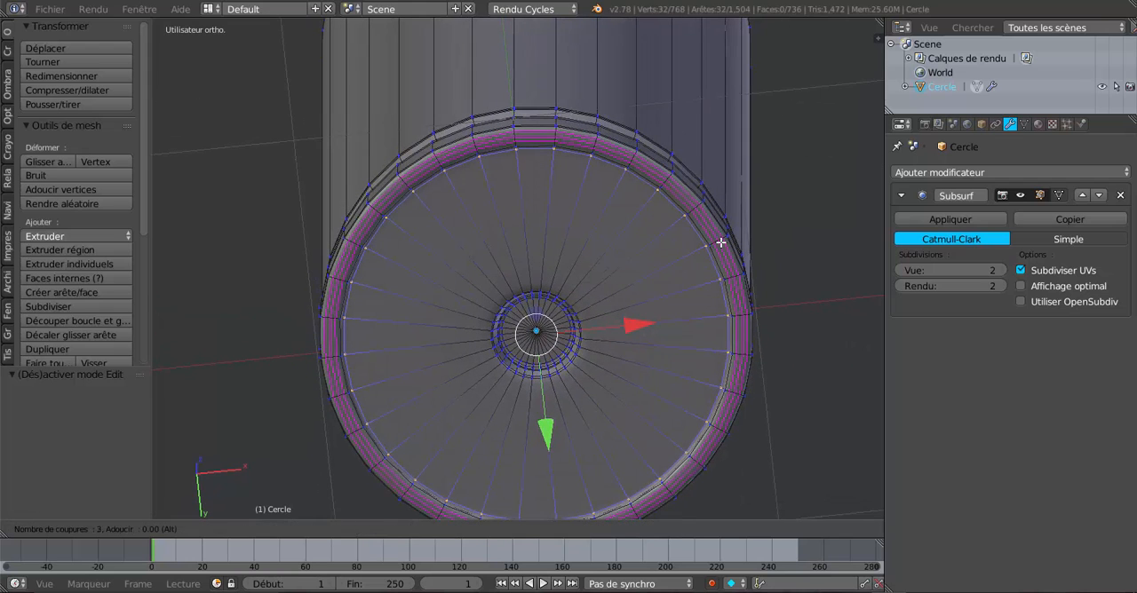
left_click(720, 241)
right_click(720, 242)
Select the edge loops at the inner step of the underside's rim and scale them by 0.952.
key("Tab")
middle_click_drag(604, 296, 644, 252)
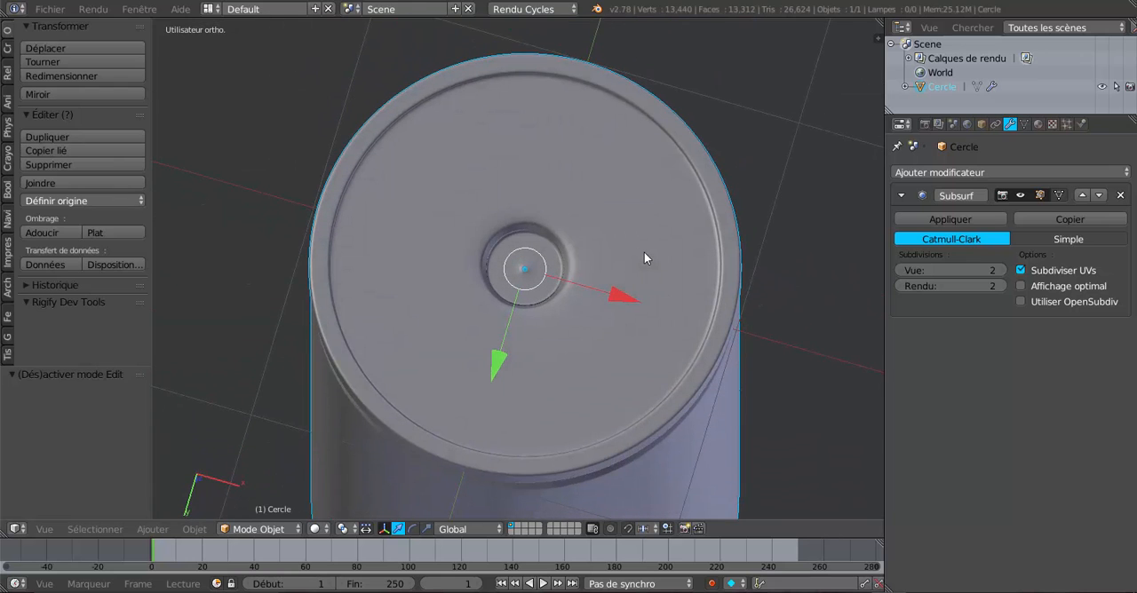
key("Tab")
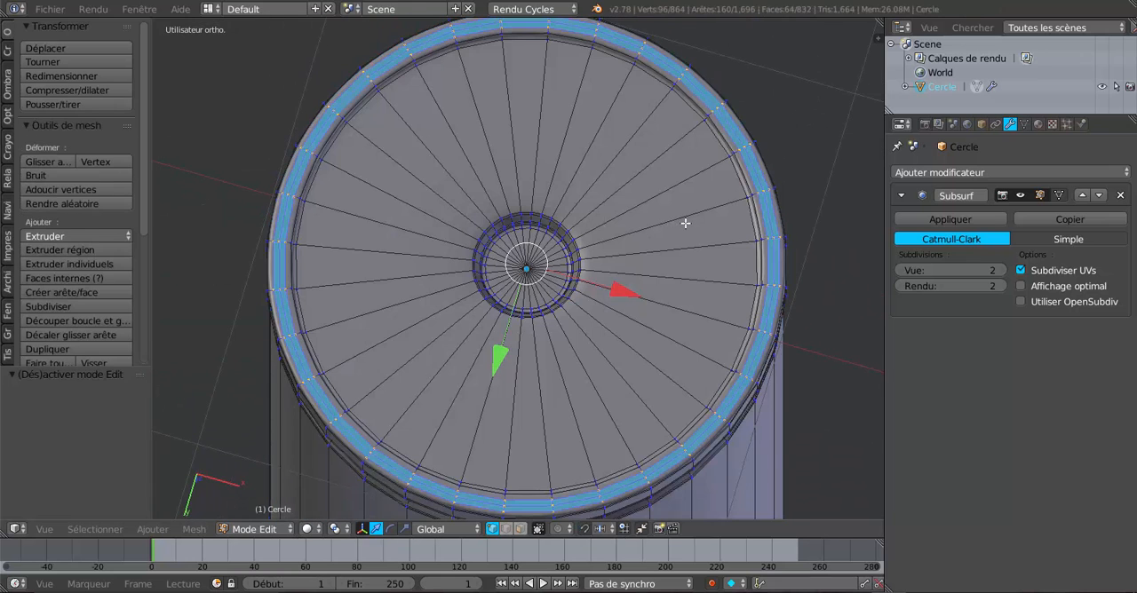
scroll(604, 312, "up", 3)
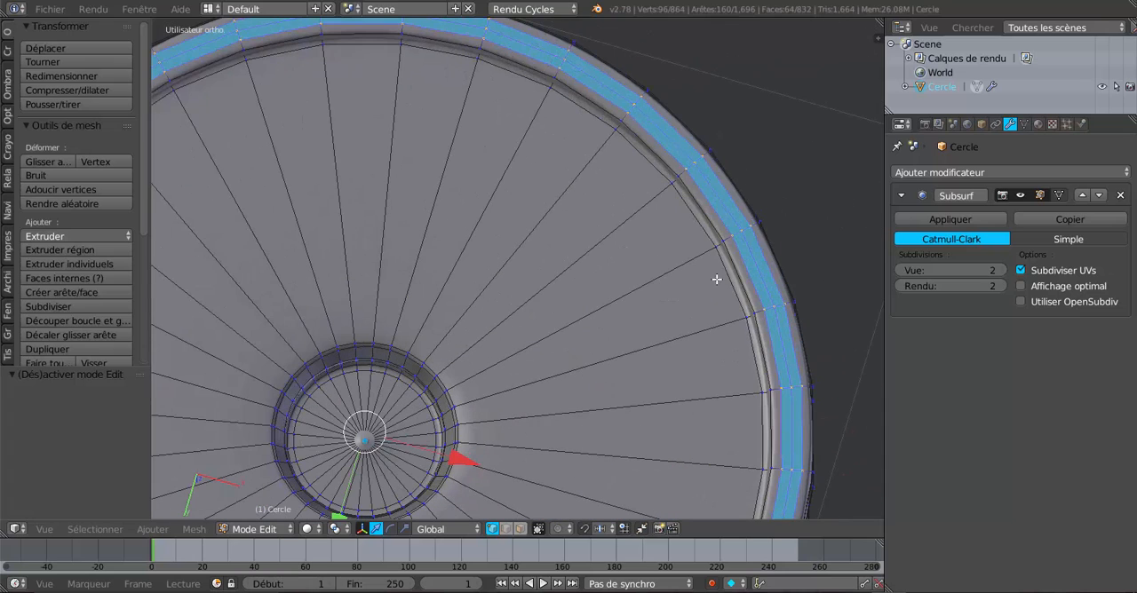
right_click(734, 286, "alt")
right_click(737, 275, "alt+shift")
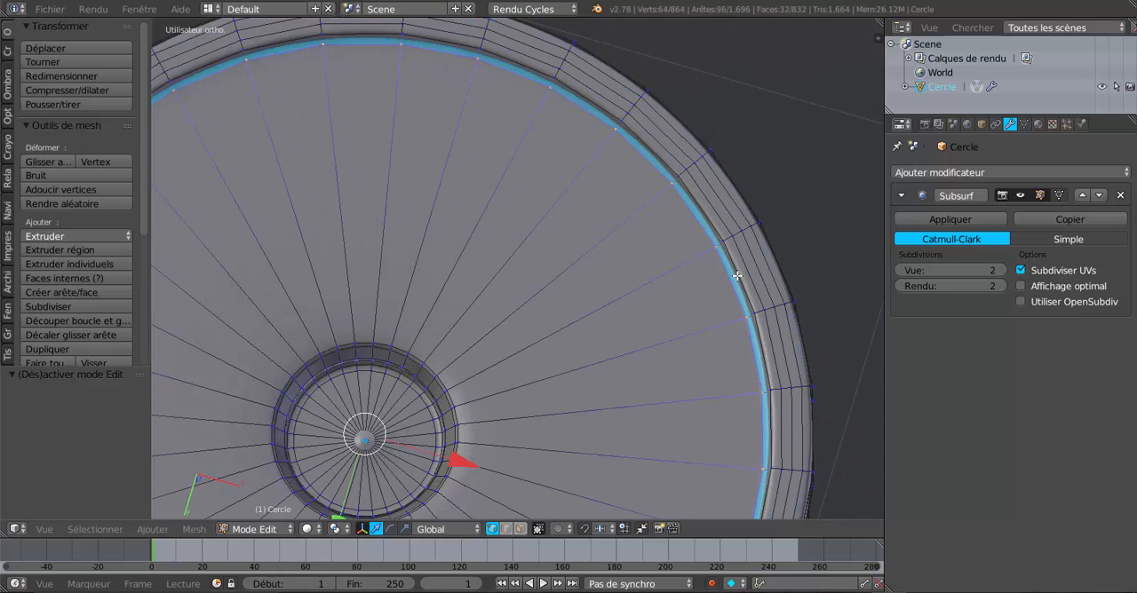
right_click(738, 273, "alt+shift")
scroll(679, 357, "down", 4)
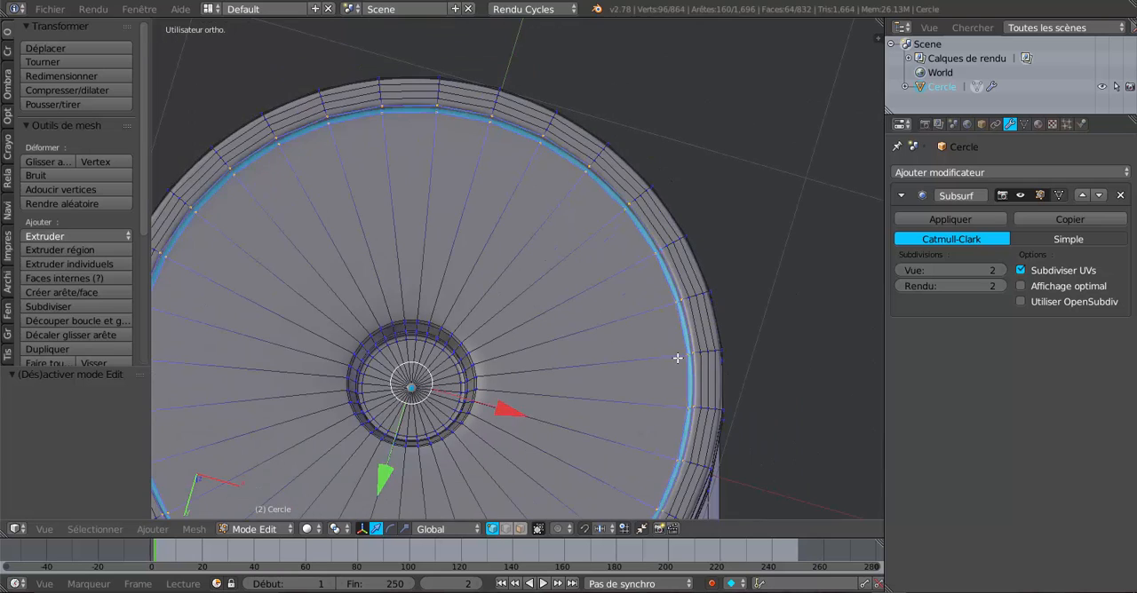
key("s")
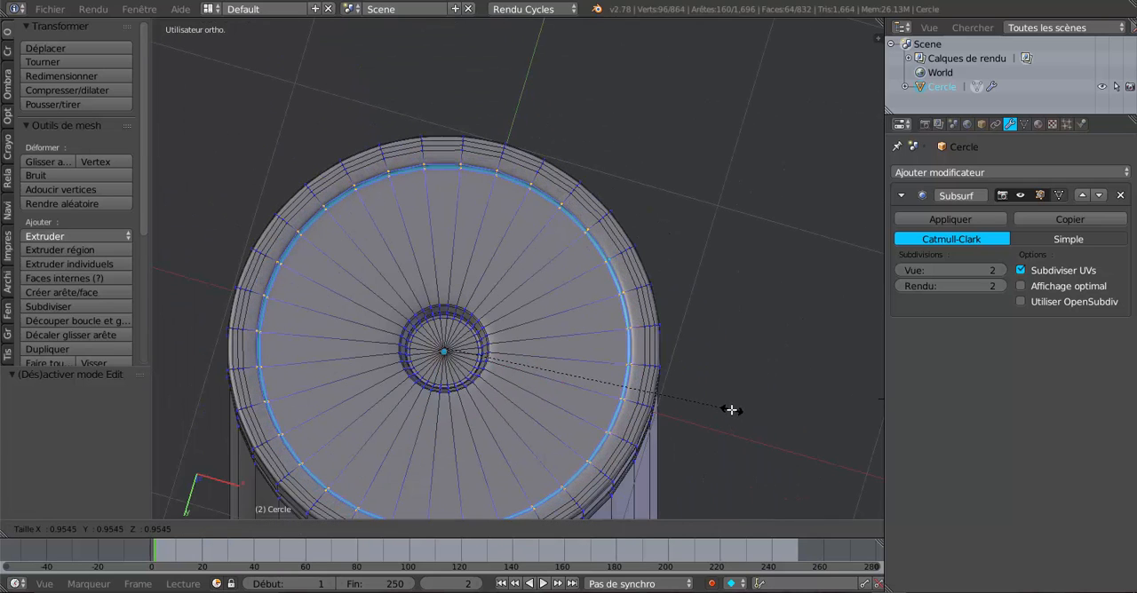
left_click(733, 410)
scroll(658, 378, "up", 1)
scroll(658, 377, "up", 1)
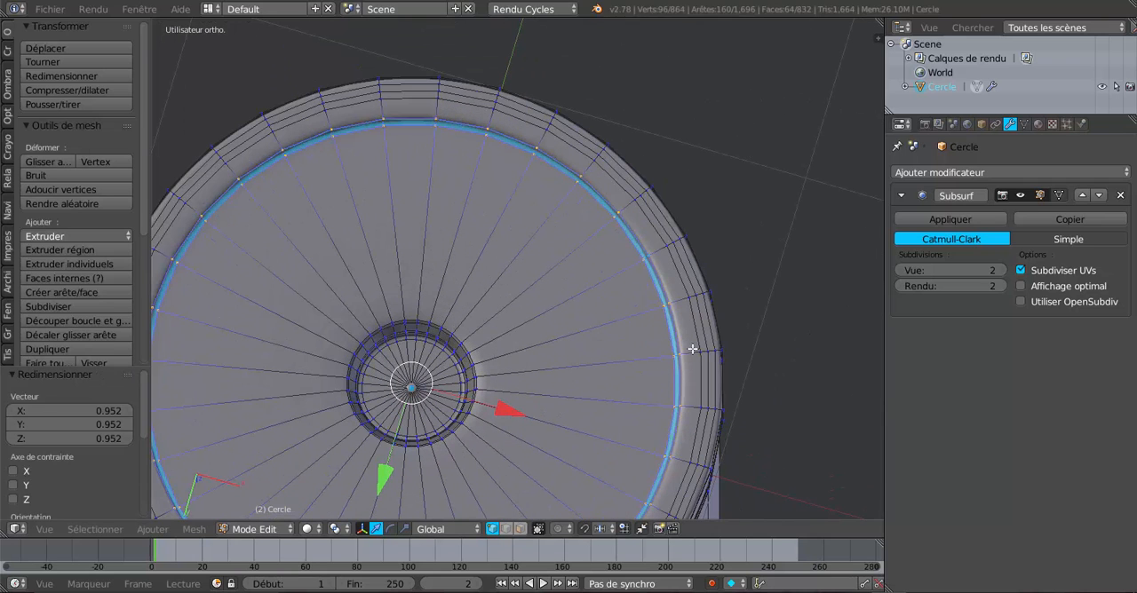
Slide the innermost edge loop of the underside's flat rim towards its inner step and check the smoothed case in Object Mode.
right_click(695, 334, "alt")
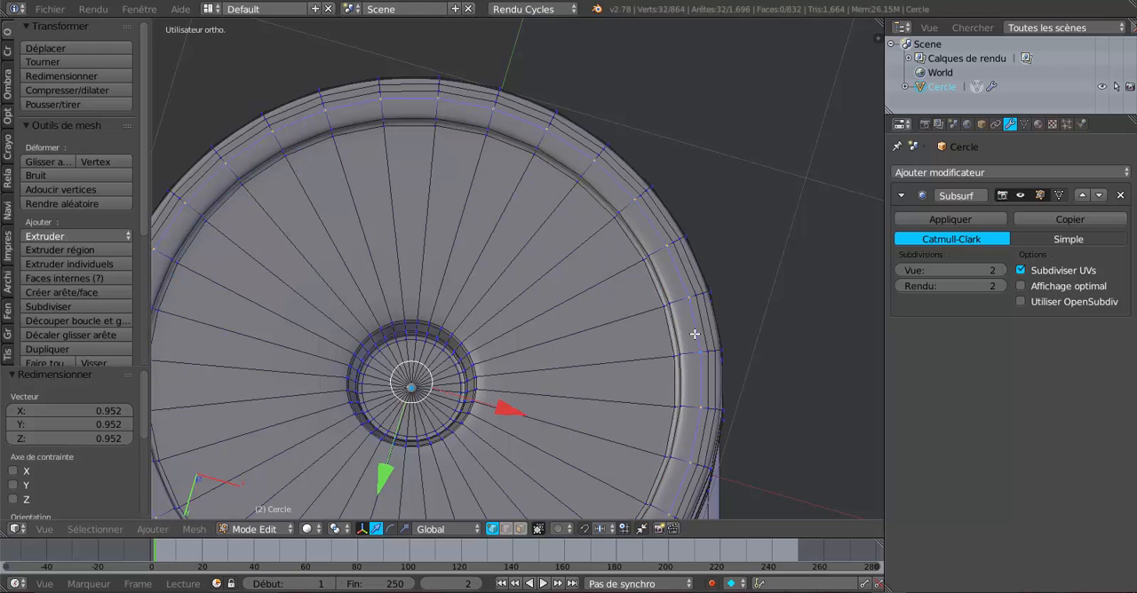
key("g")
key("g")
left_click(755, 444)
key("Tab")
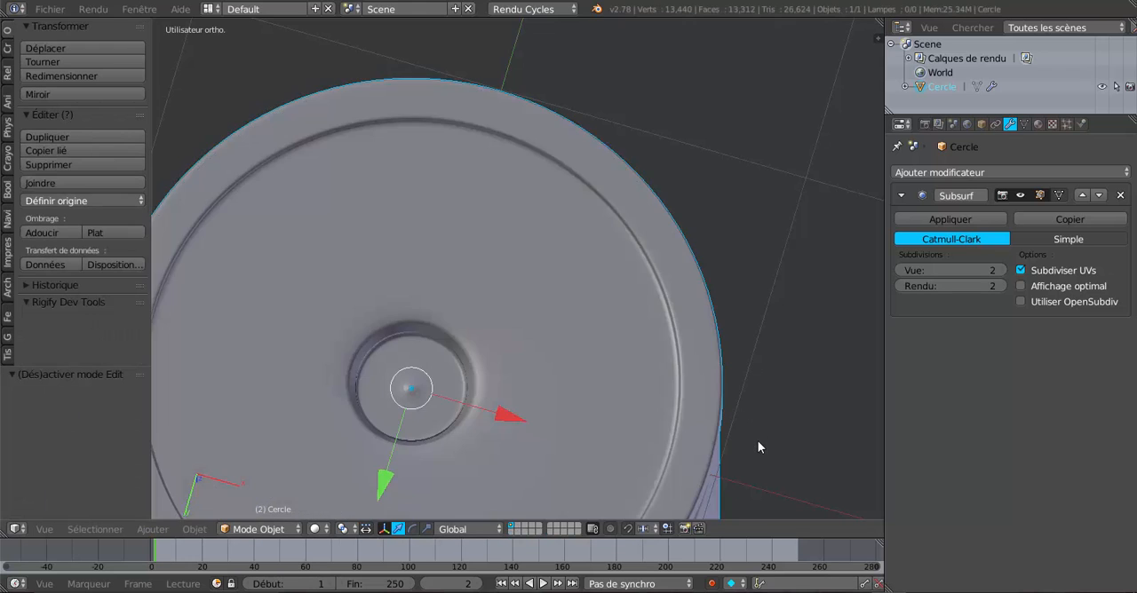
scroll(759, 442, "down", 3)
middle_click_drag(701, 303, 657, 404)
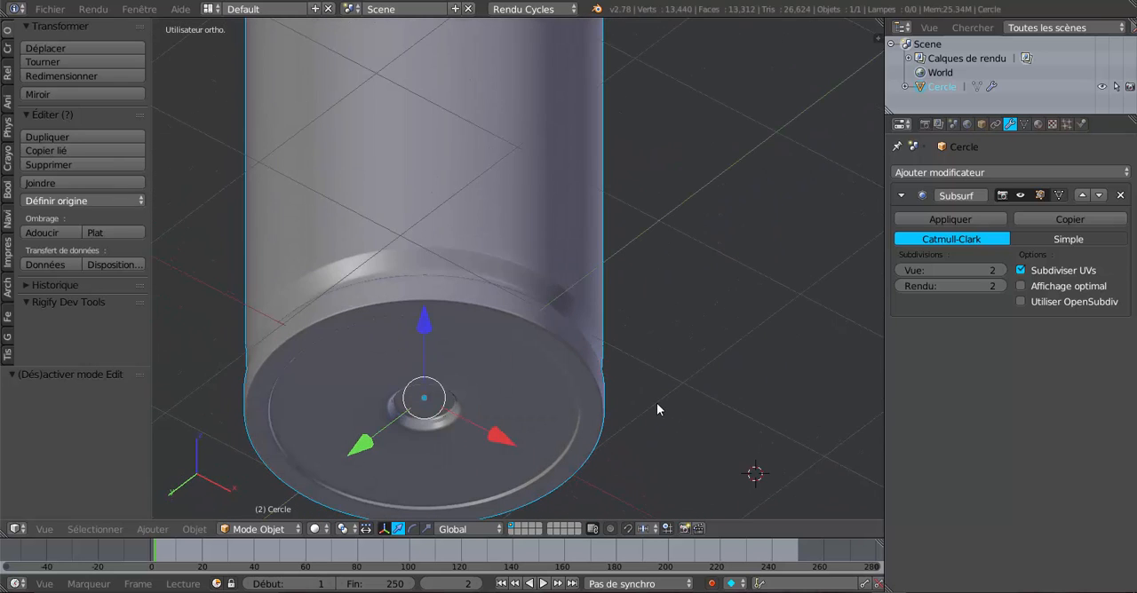
scroll(656, 403, "down", 3)
middle_click_drag(657, 319, 653, 383)
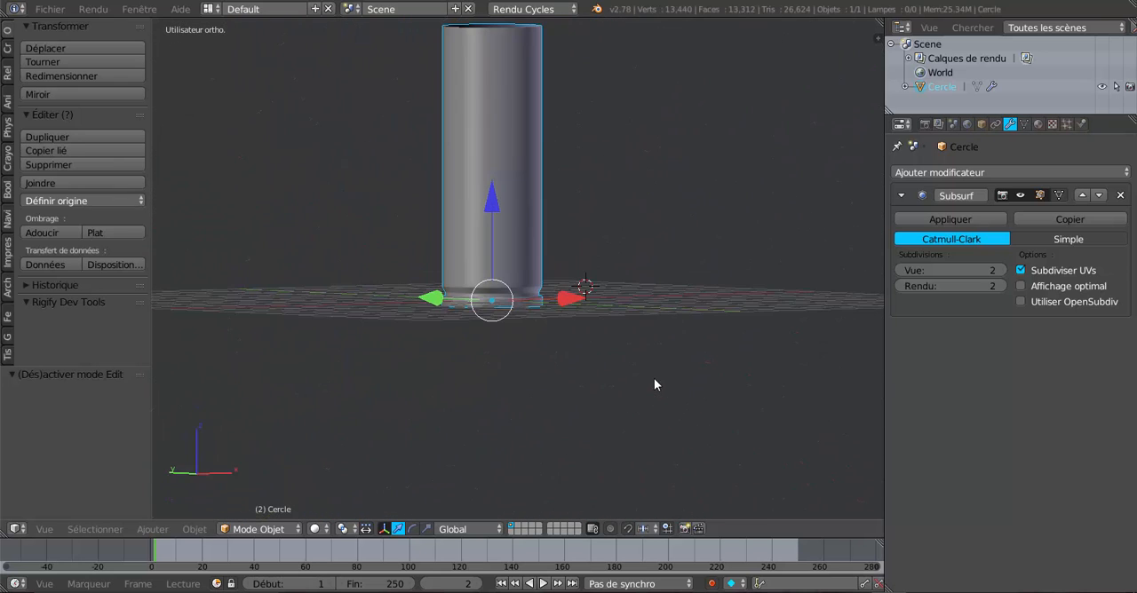
Select the edge loop around the case's open upper end in Edit Mode, extrude it and scale the new loop by 0.984.
key("KP_1")
middle_click_drag(621, 259, 628, 430, "shift")
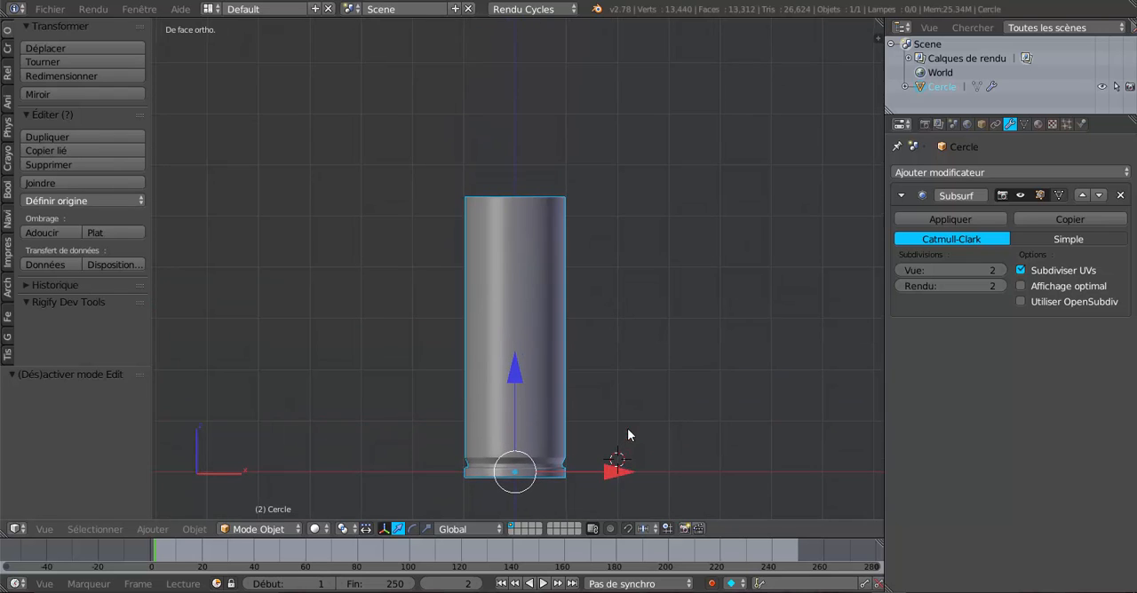
scroll(518, 316, "up", 2)
key("Tab")
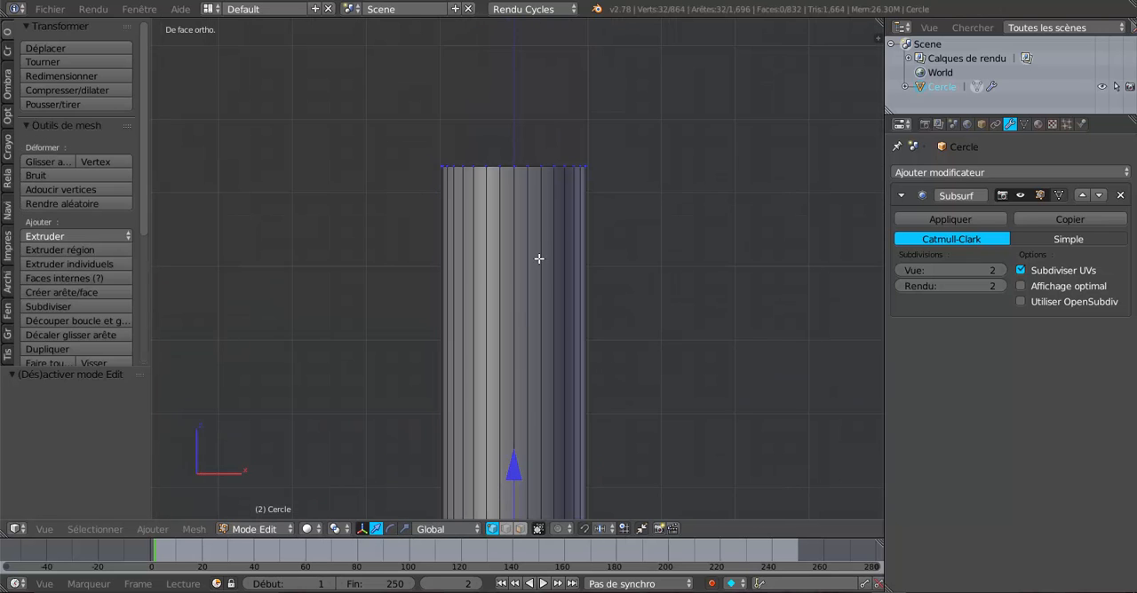
middle_click_drag(548, 234, 552, 280)
scroll(552, 280, "up", 3)
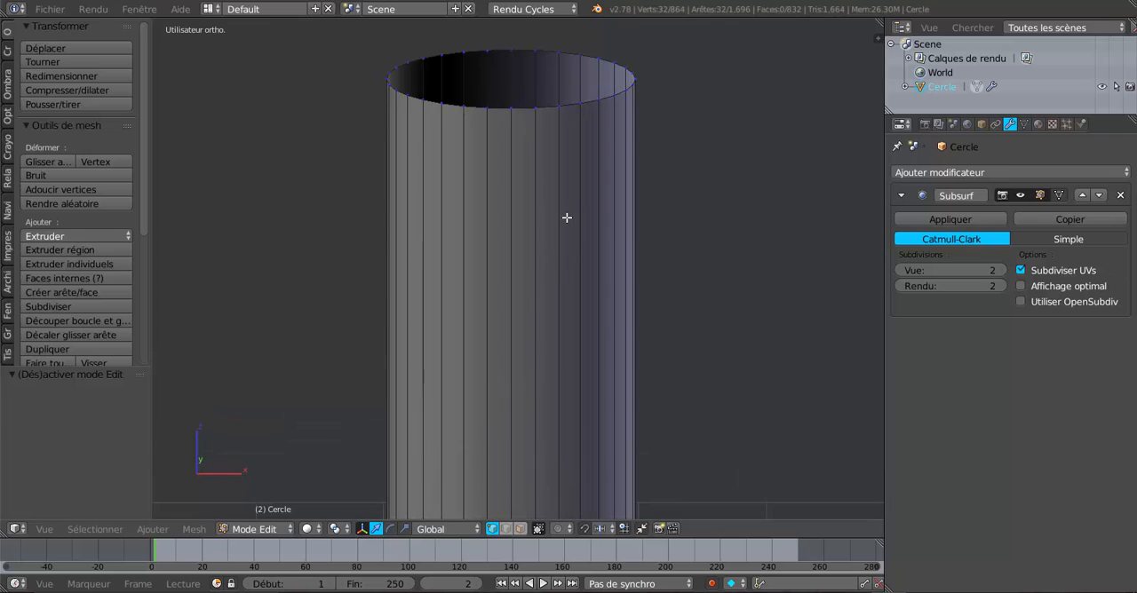
middle_click_drag(566, 218, 553, 376, "shift")
scroll(589, 273, "up", 2)
left_click(575, 246, "alt")
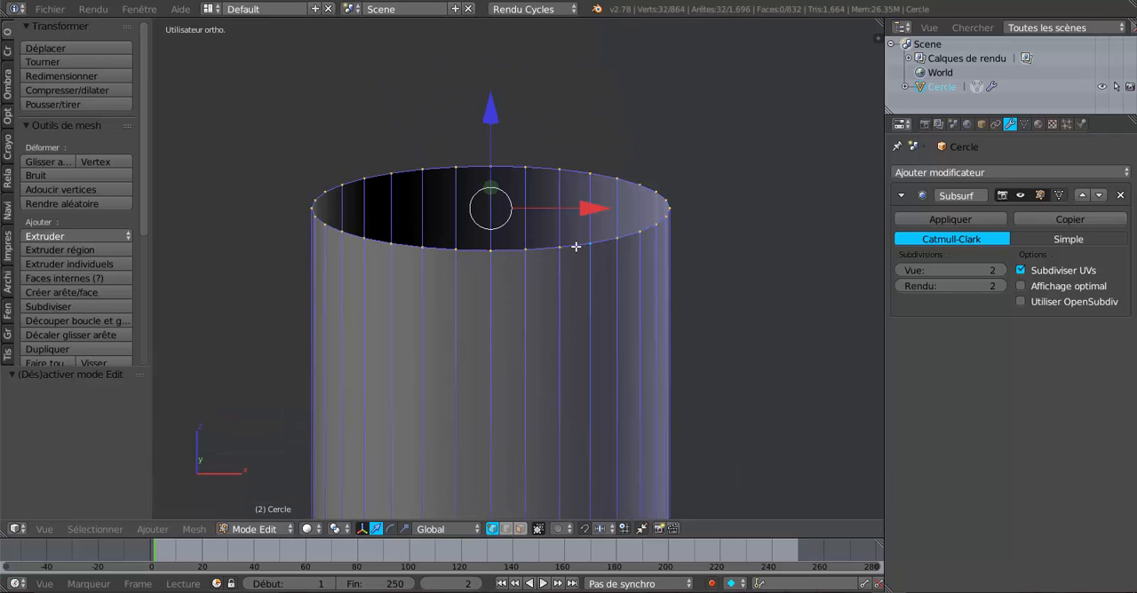
key("e")
key("s")
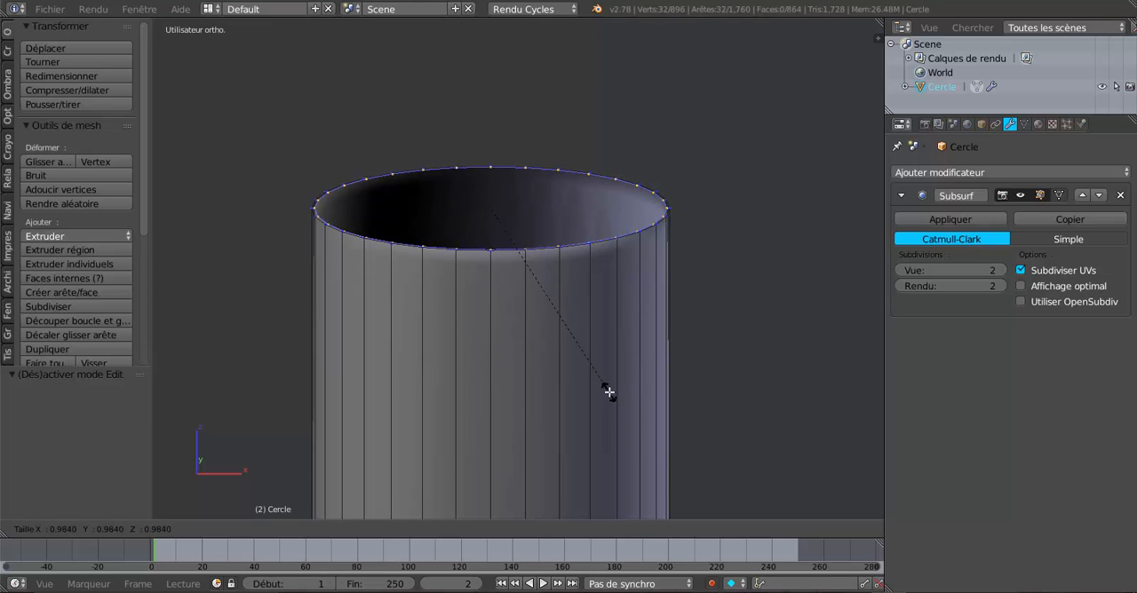
left_click(608, 392)
Extrude the opening's inner loop again, scale it by 0.952 and raise it 0.032 along Z.
middle_click_drag(600, 364, 583, 417, "shift")
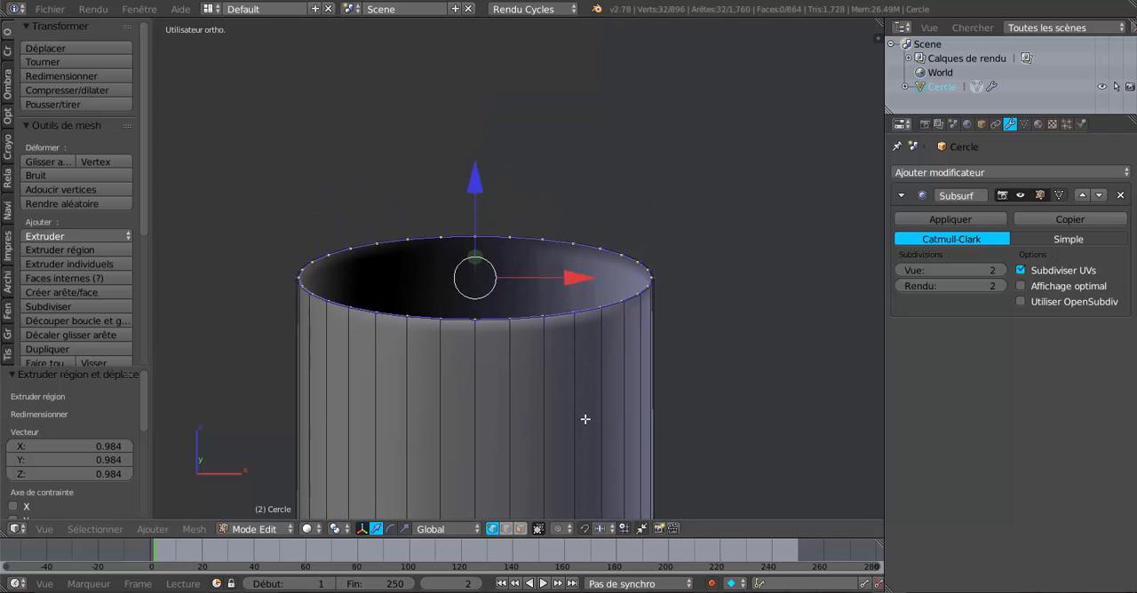
scroll(583, 417, "up", 3)
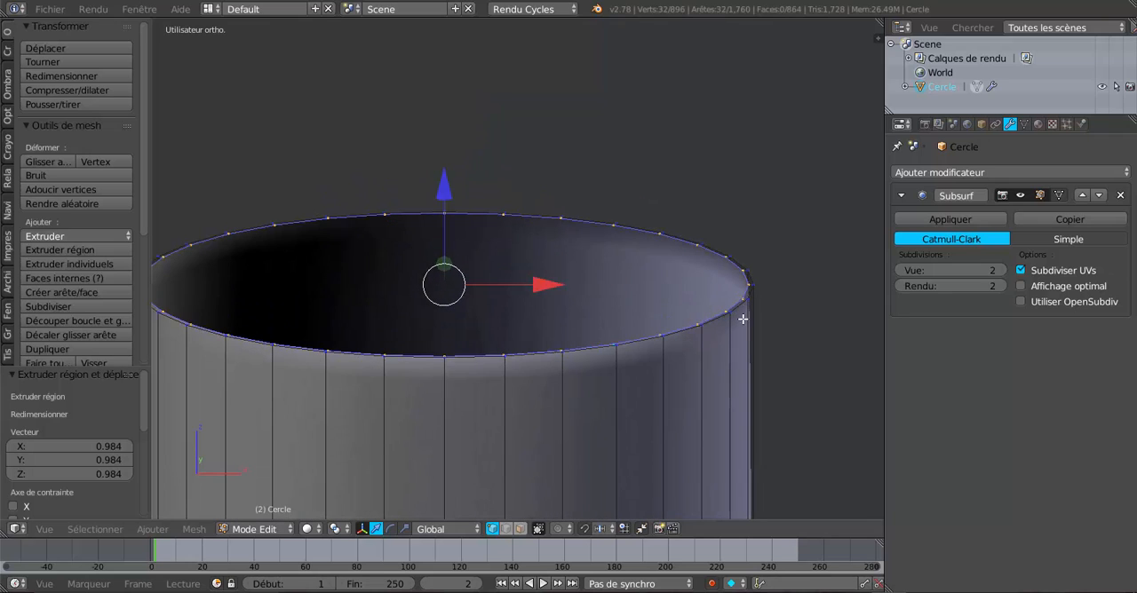
key("e")
key("s")
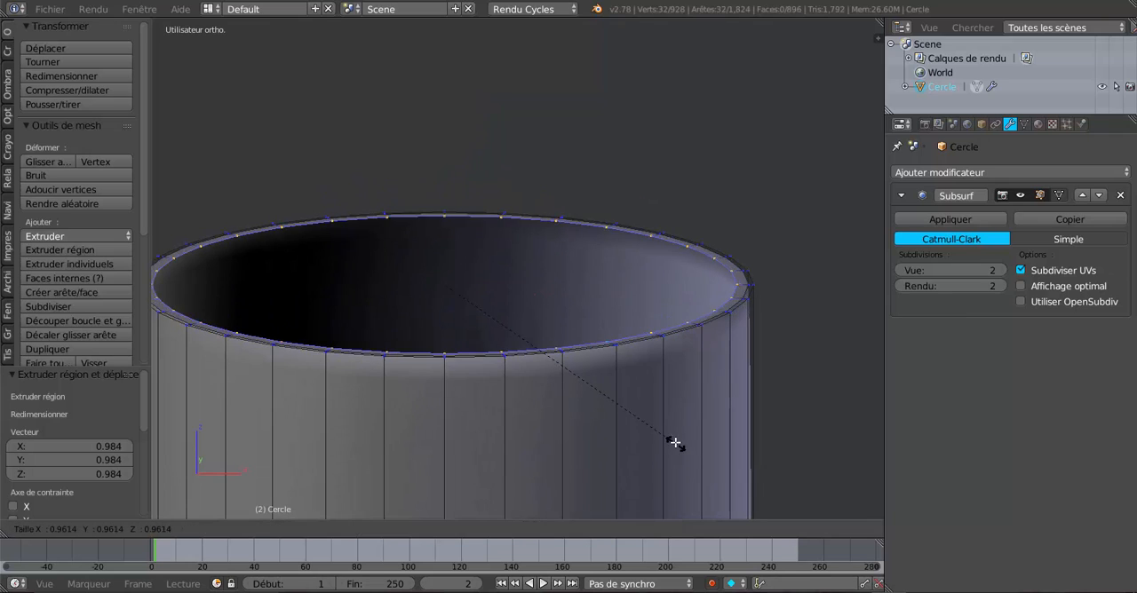
left_click(674, 441)
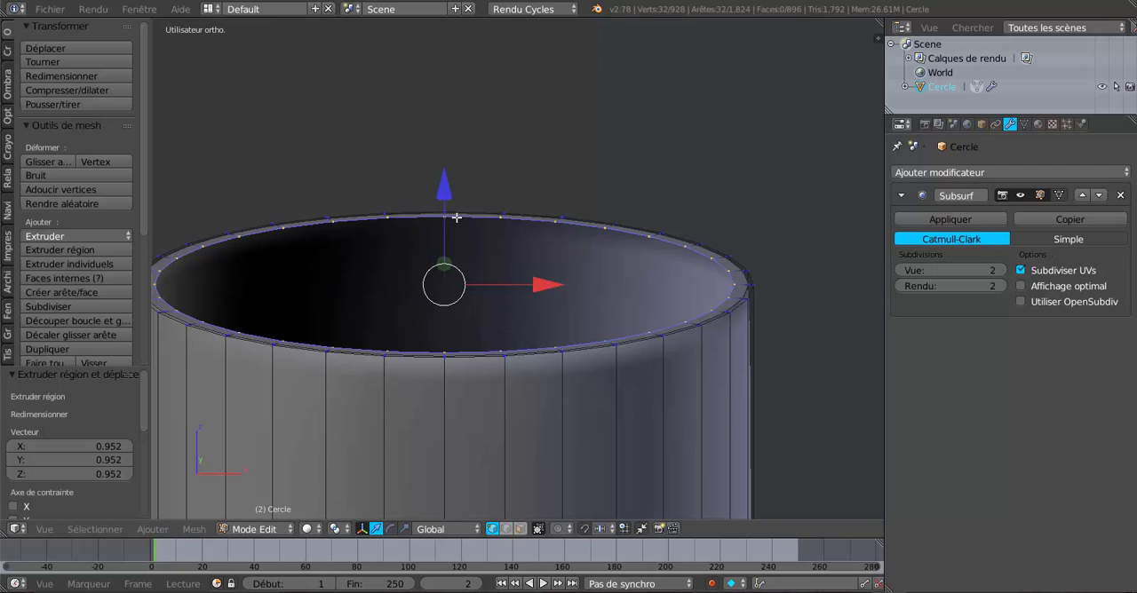
key("g")
key("z")
left_click_drag(448, 190, 447, 188)
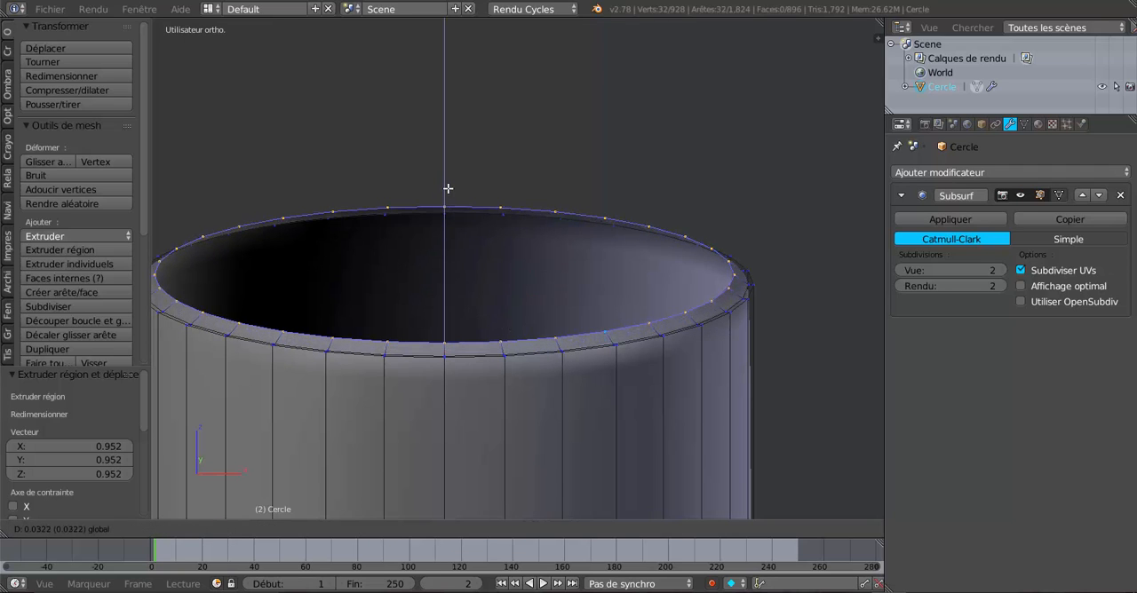
left_click(447, 189)
Extrude the raised loop at the case's mouth and move it up 0.016 along Z.
scroll(447, 188, "down", 3)
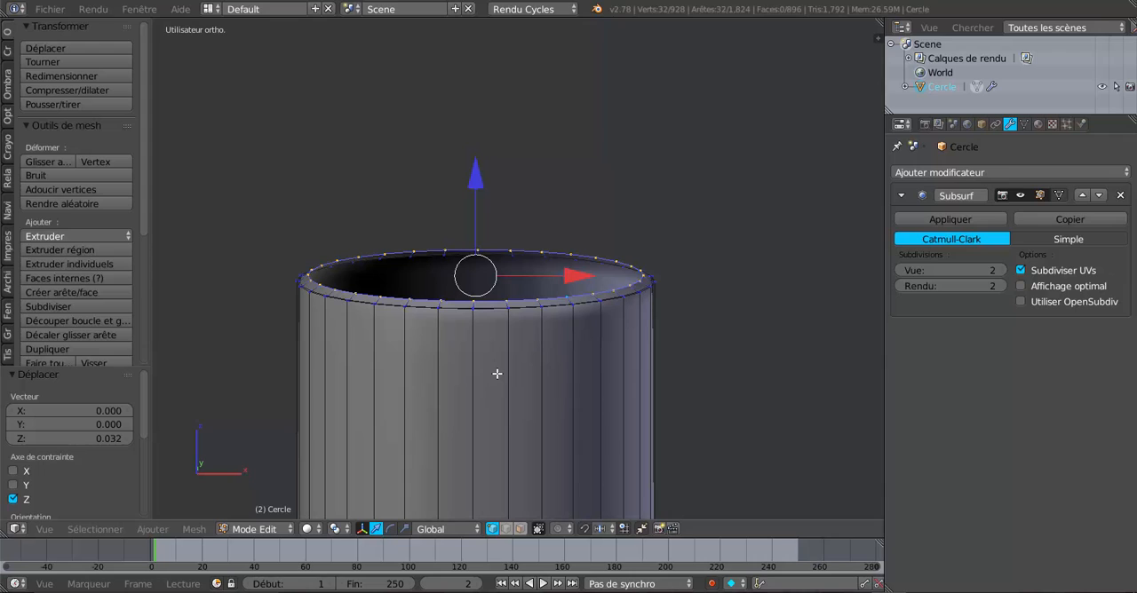
key("e")
right_click(475, 240)
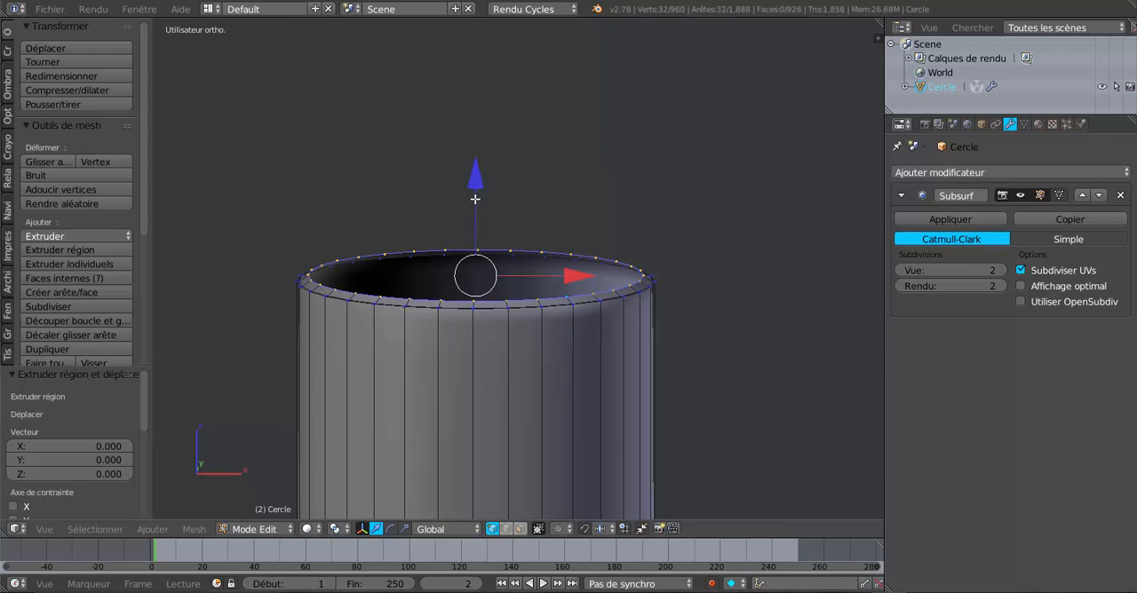
left_click_drag(475, 199, 476, 196)
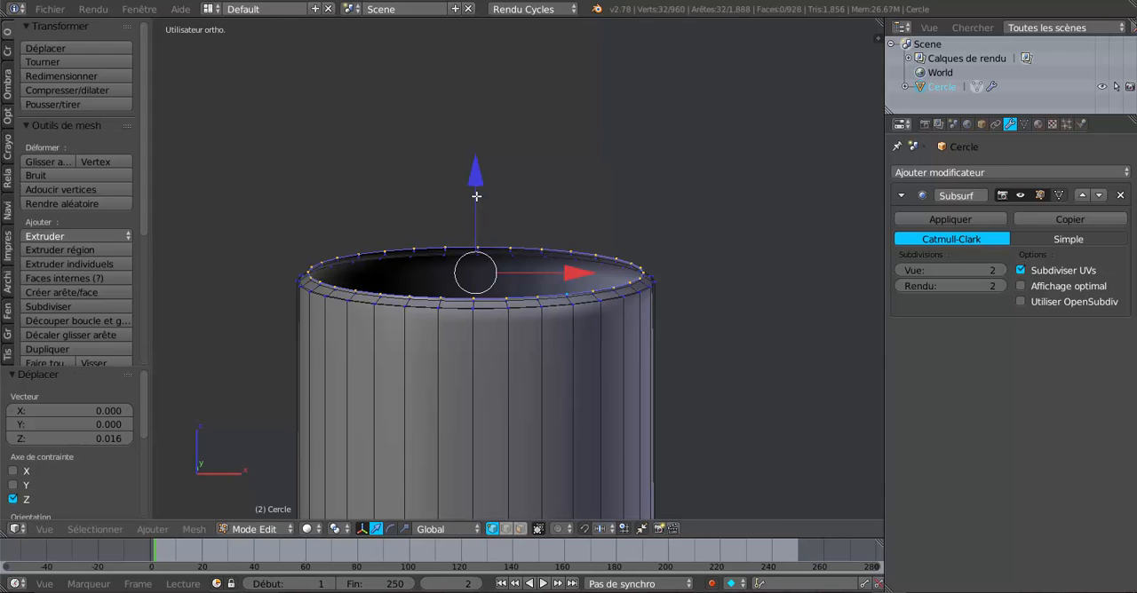
Extrude the mouth loop 0.449 upward along Z in front view and scale it by about 0.905 to start the bullet.
key("e")
right_click(522, 397)
scroll(586, 373, "down", 4)
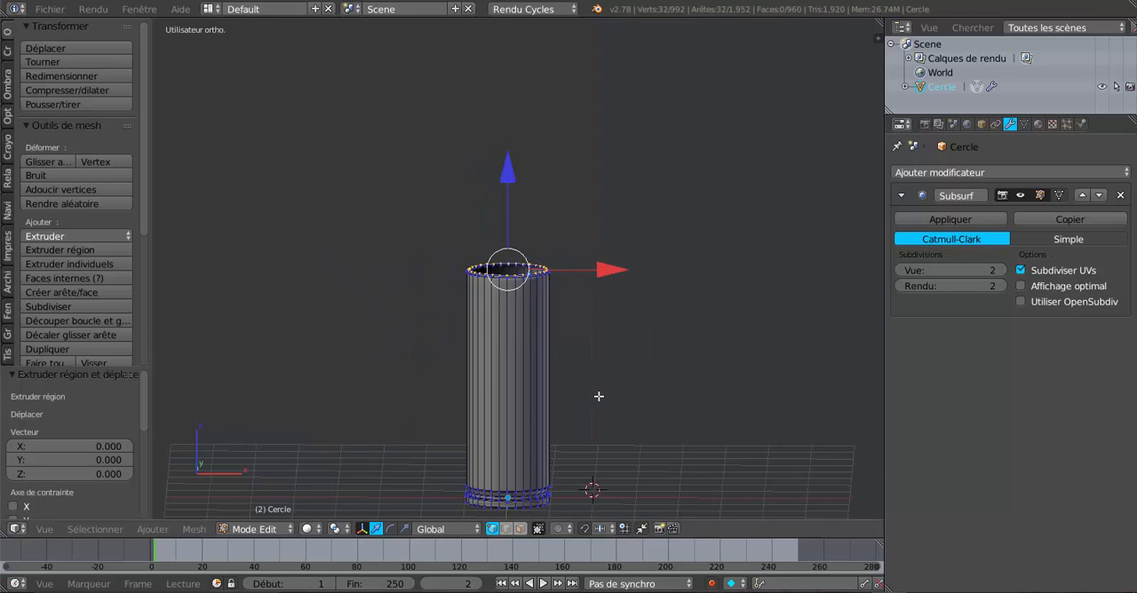
middle_click_drag(598, 396, 619, 349, "shift")
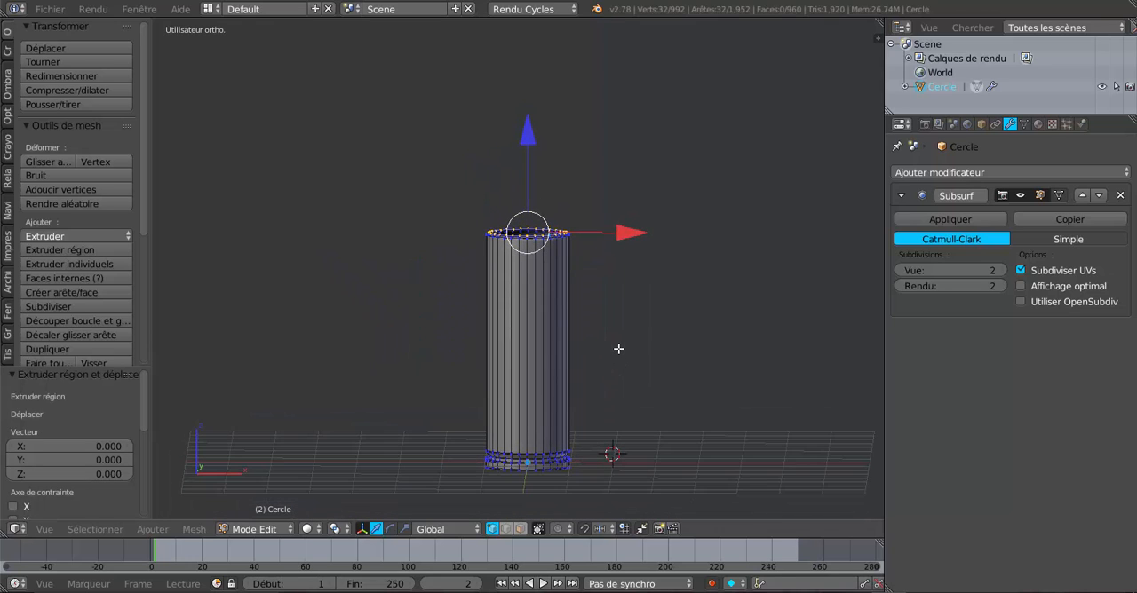
key("KP_1")
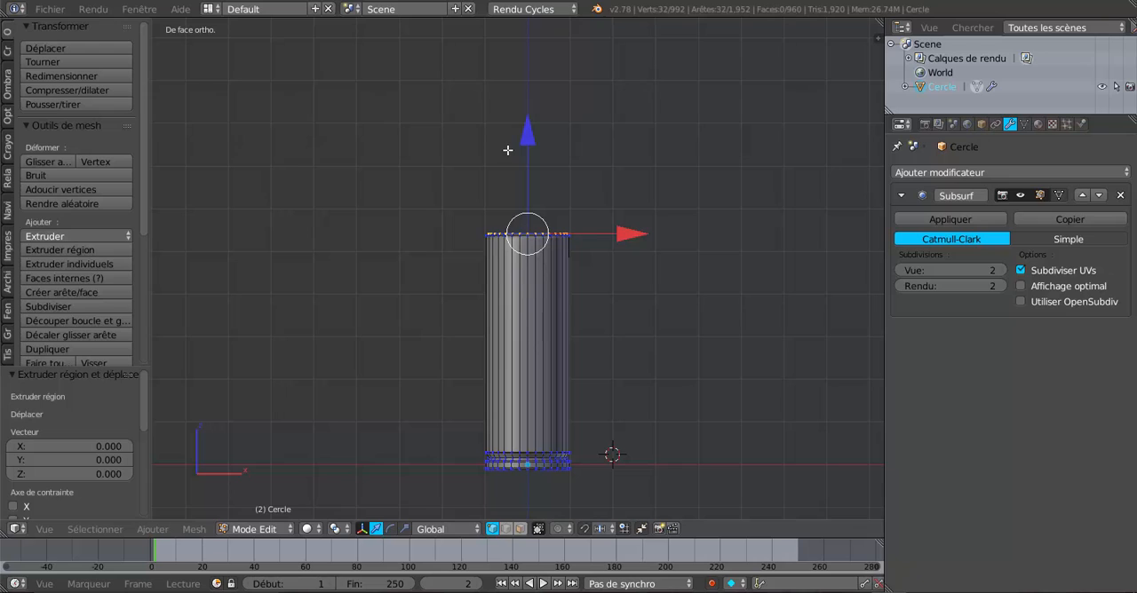
mouse_move(528, 137)
left_mouse_down()
mouse_move(528, 106)
mouse_move(530, 118)
left_mouse_up()
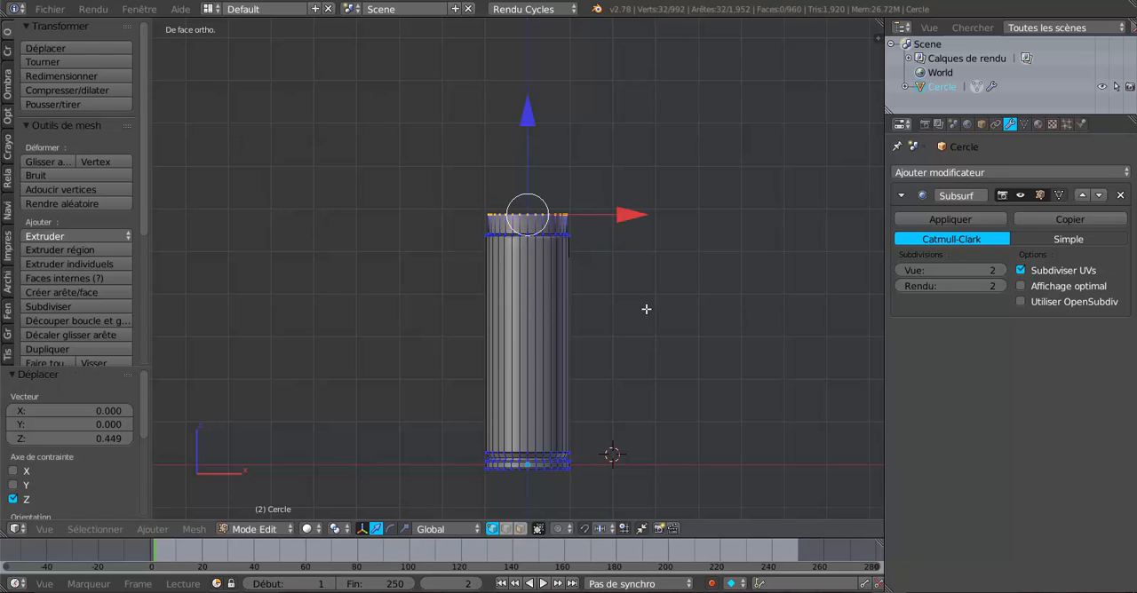
key("s")
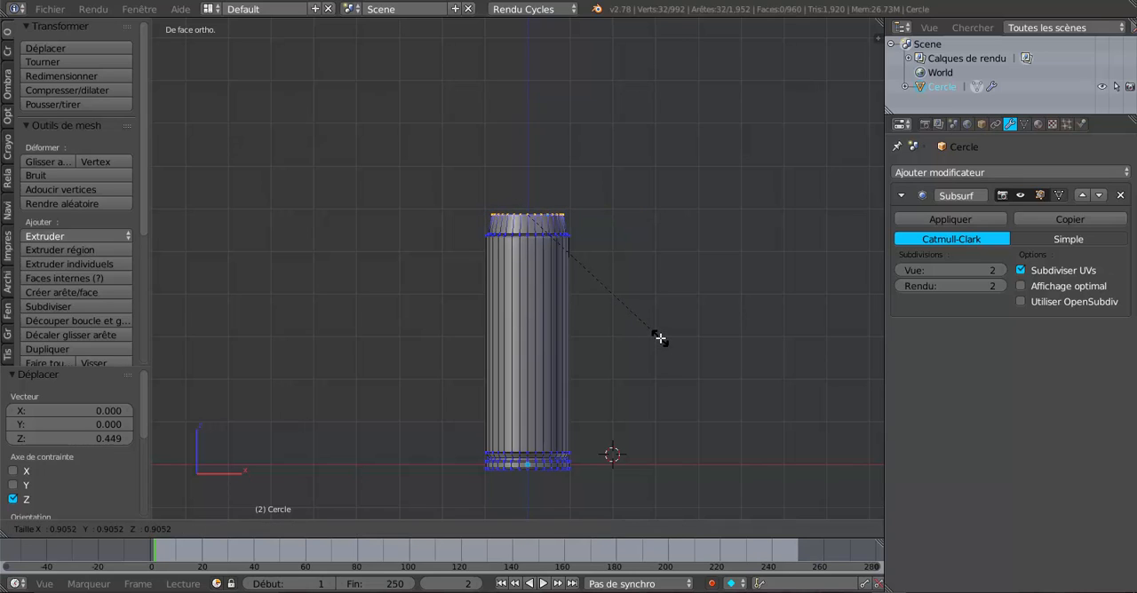
left_click(658, 338)
Extrude the bullet's upper loop 0.366 along Z and taper it by scaling to about 0.82.
key("e")
right_click(659, 337)
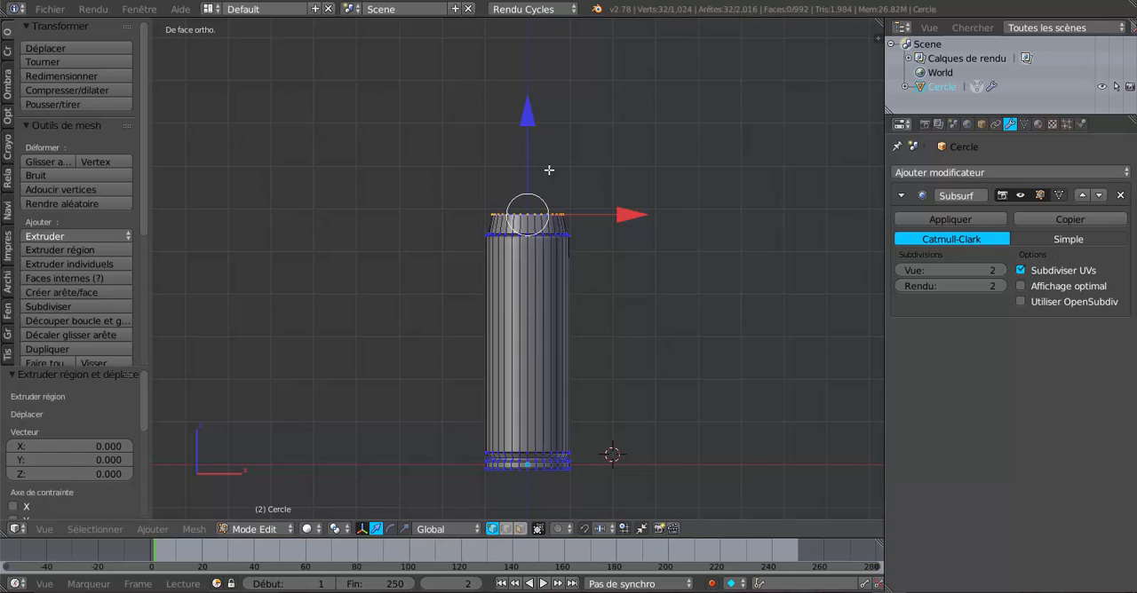
left_click_drag(527, 112, 528, 102)
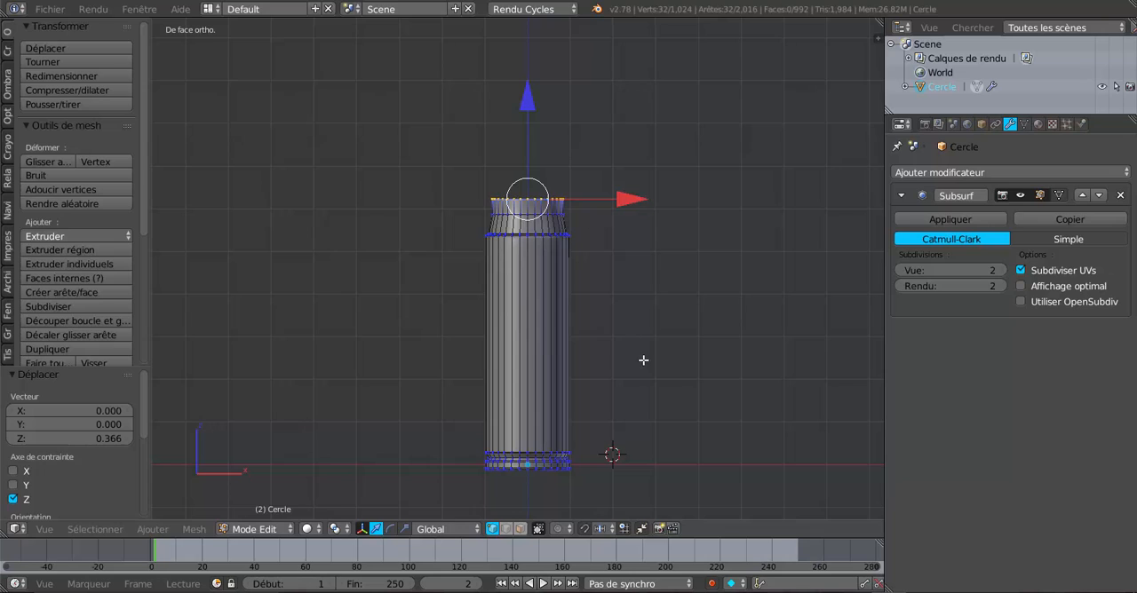
key("s")
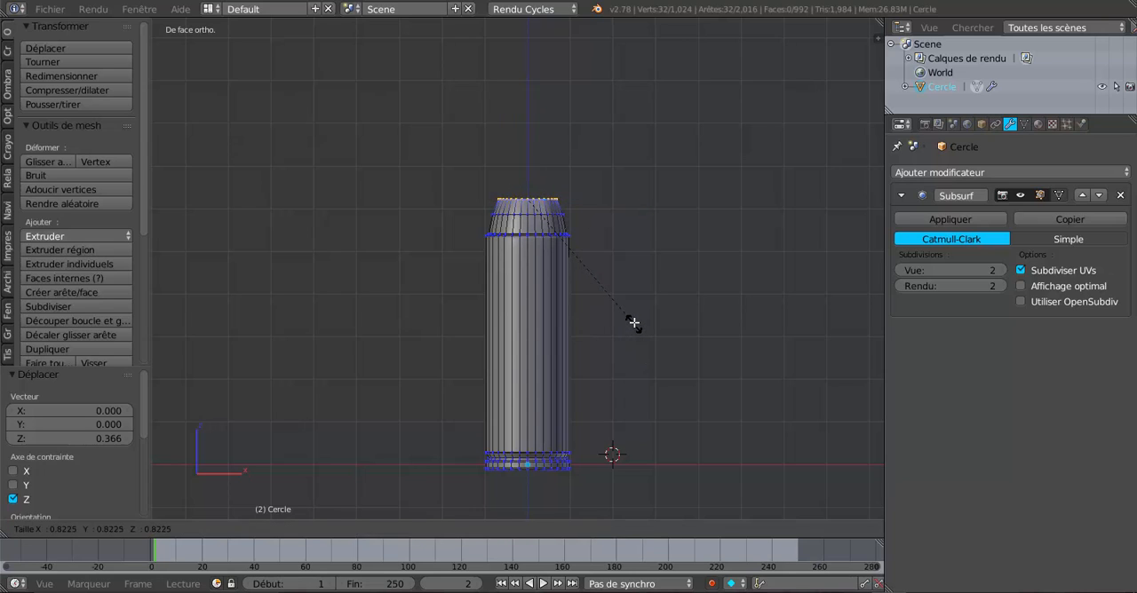
left_click(633, 322)
Extrude the bullet's upper loop another 0.515 along Z and scale it by 0.477.
key("e")
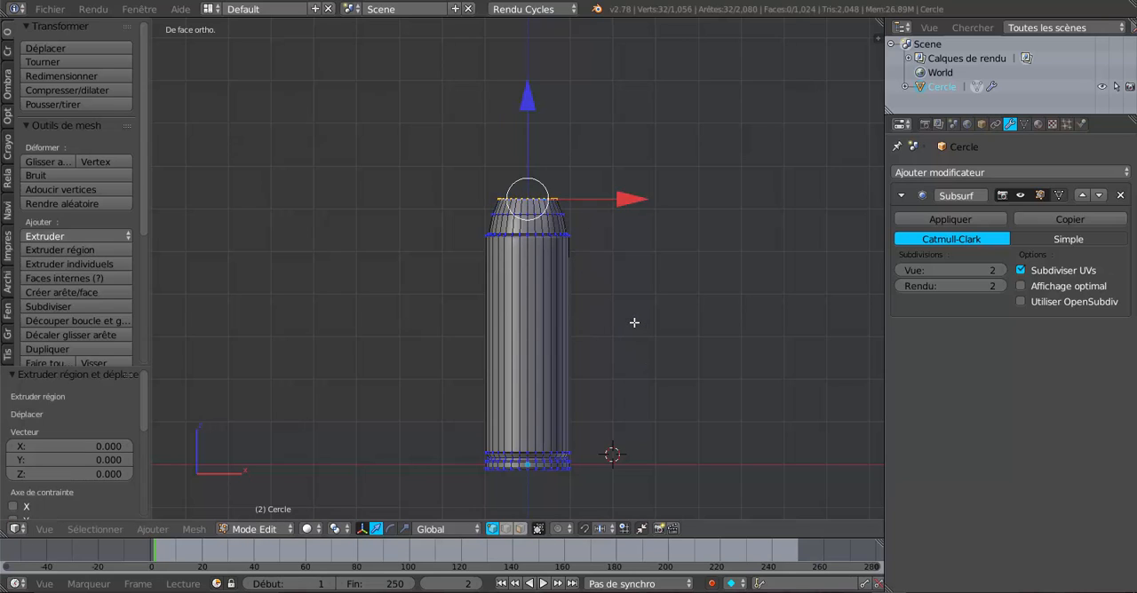
left_click(530, 89)
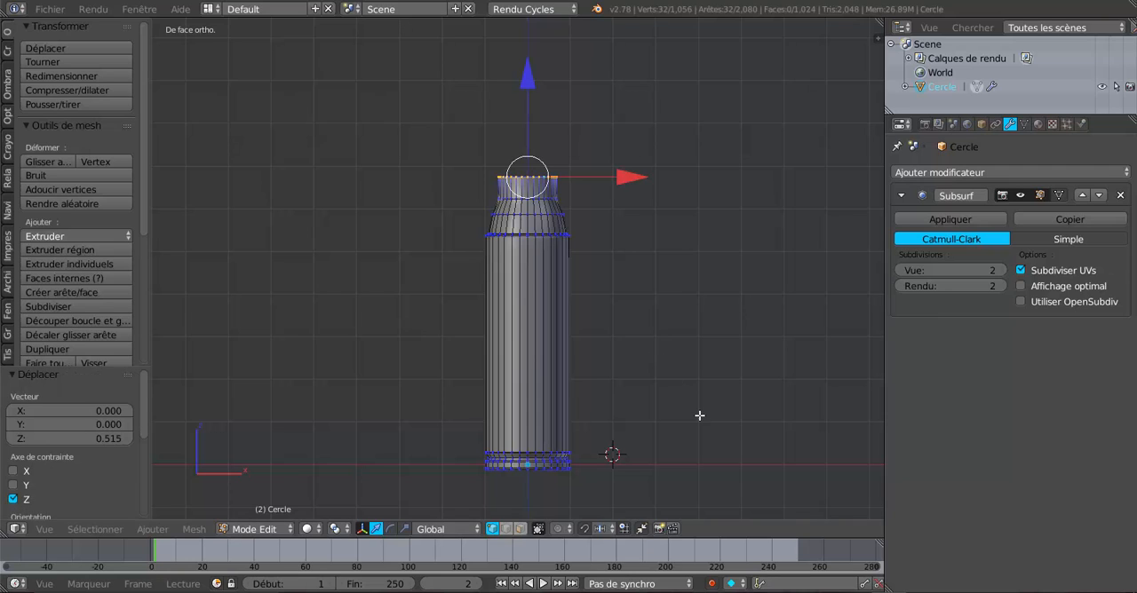
key("s")
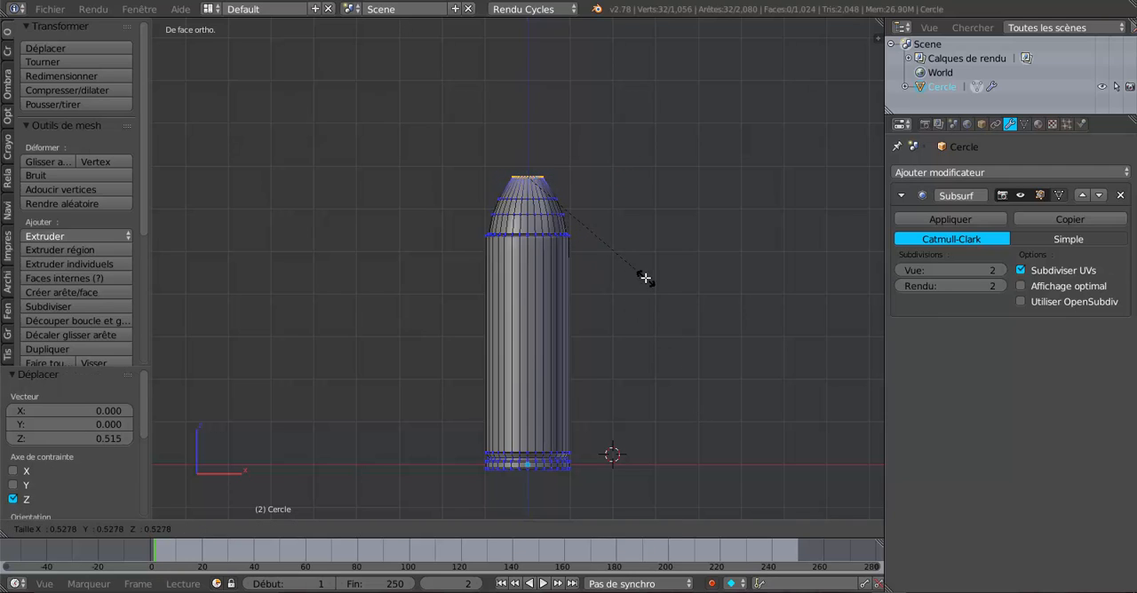
left_click(639, 258)
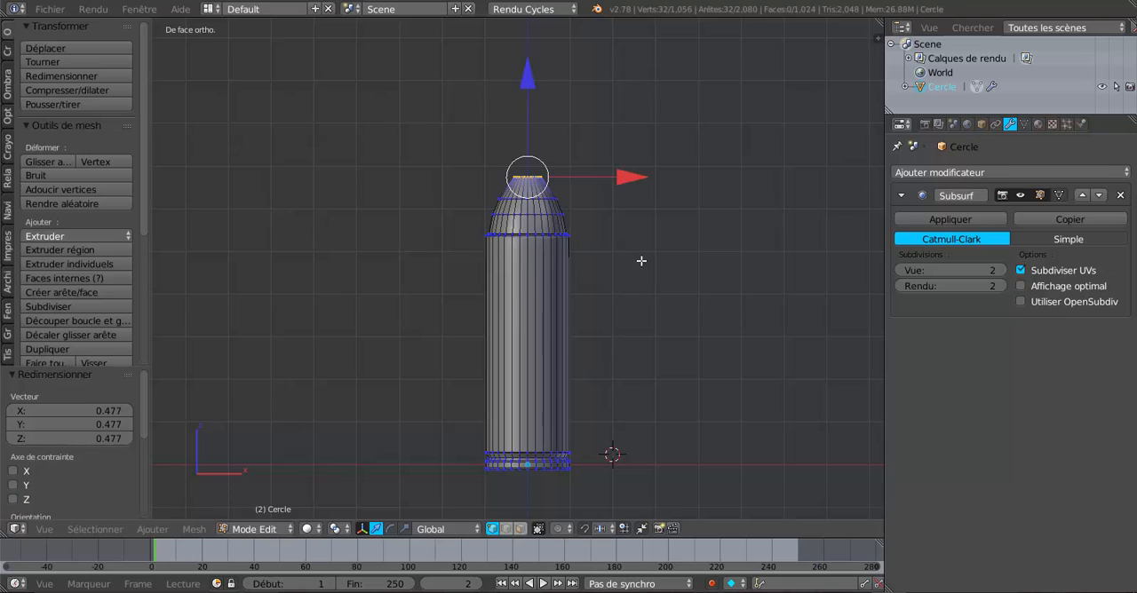
Extrude the bullet's nose 0.283 along Z, scale the new loop by 0.229 and lower it by 0.116.
key("e")
right_click(639, 259)
left_click_drag(532, 74, 531, 76)
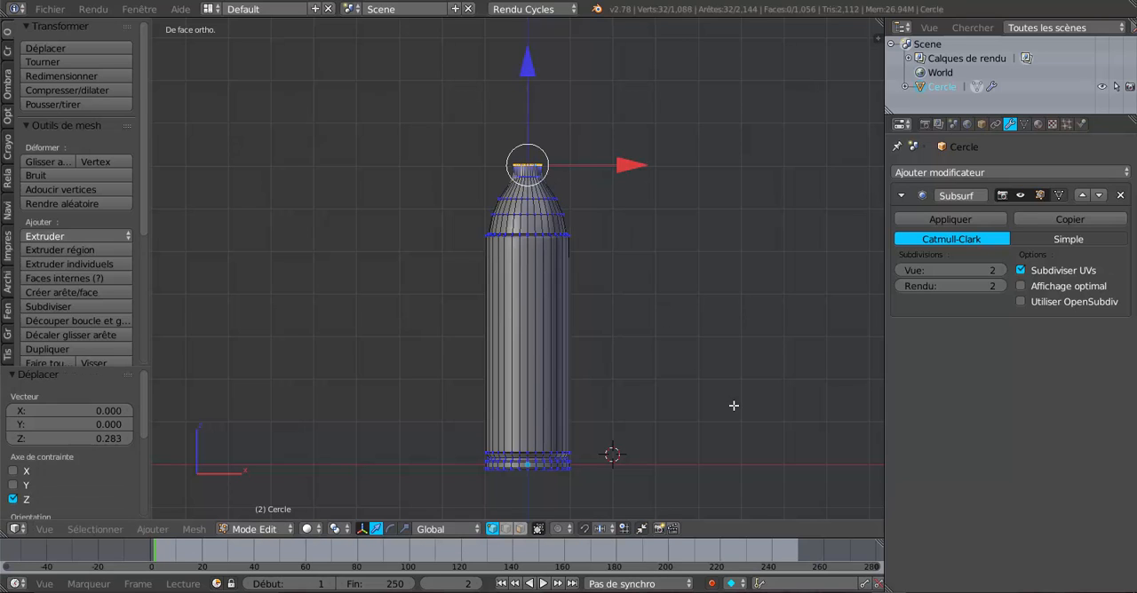
key("s")
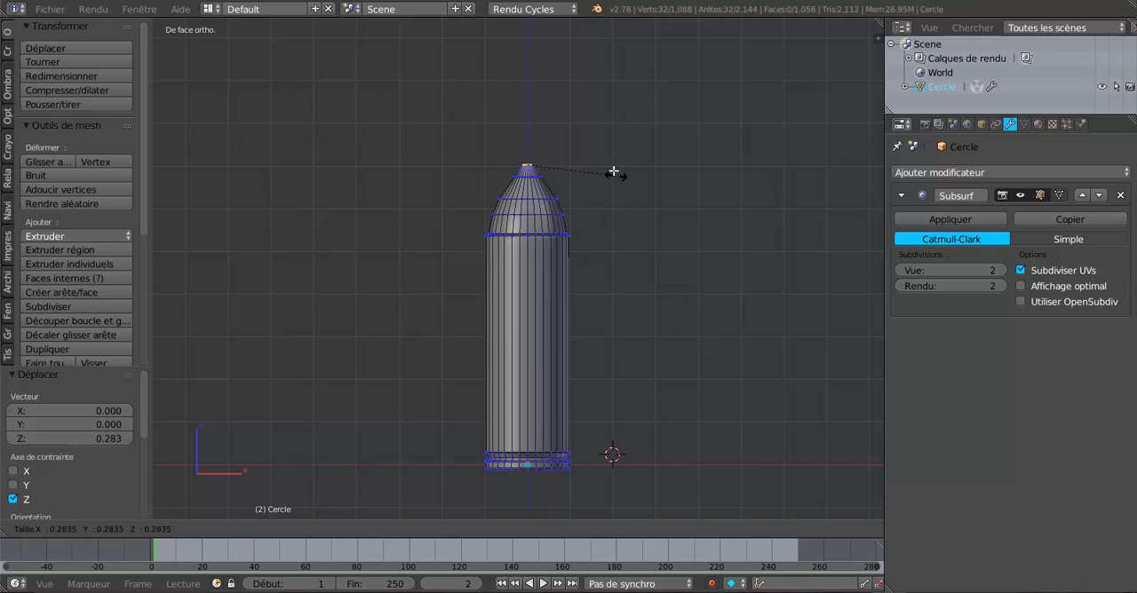
left_click(602, 156)
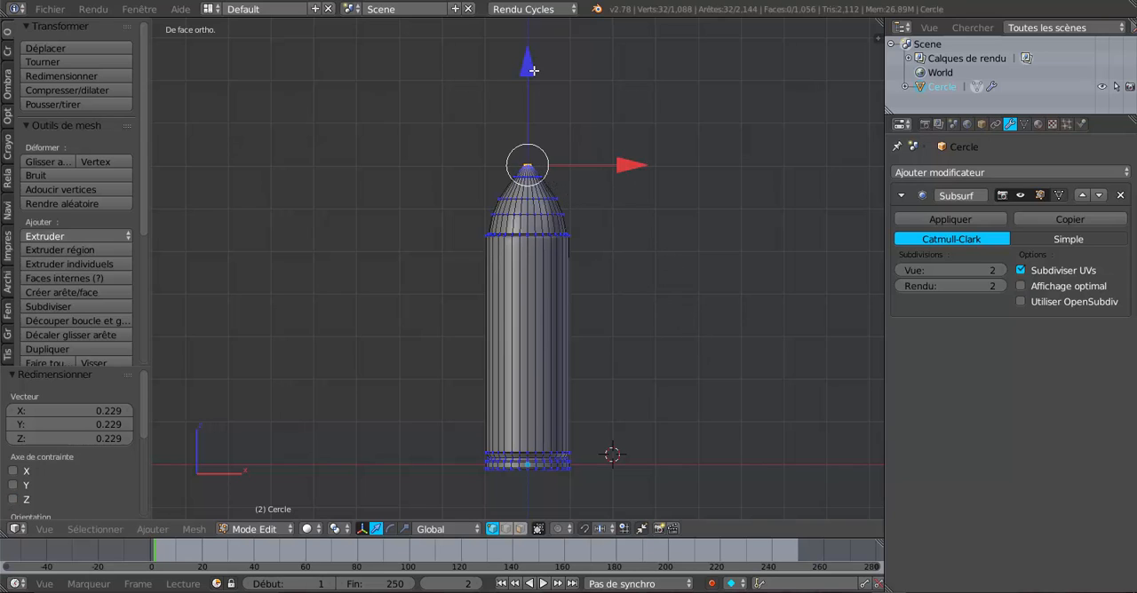
left_click_drag(533, 71, 535, 76)
Extrude the small loop at the bullet's tip, scale it by about 0.845 and raise it 0.012 along Z.
scroll(559, 133, "up", 2)
middle_click_drag(560, 136, 428, 373, "shift")
scroll(586, 240, "up", 8)
scroll(569, 363, "up", 3)
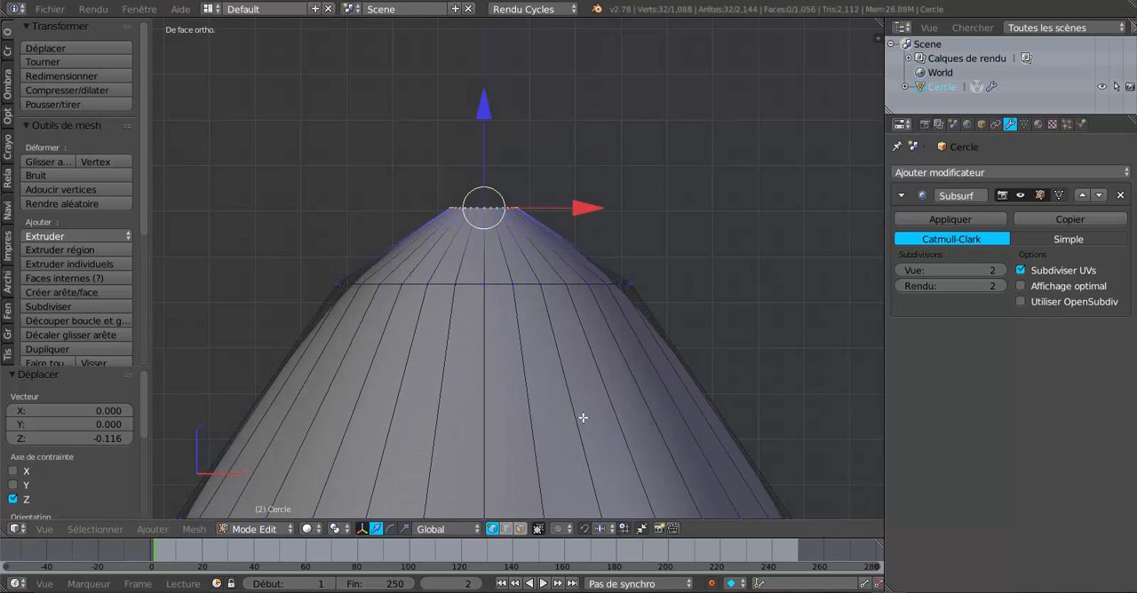
key("s")
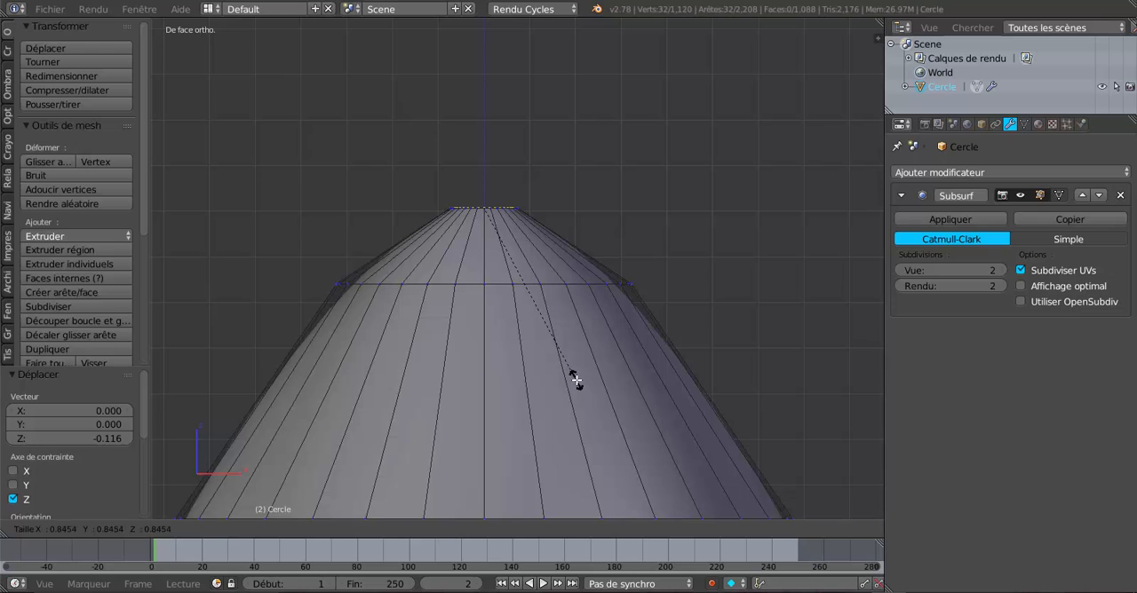
left_click(576, 380)
left_click_drag(484, 104, 486, 98)
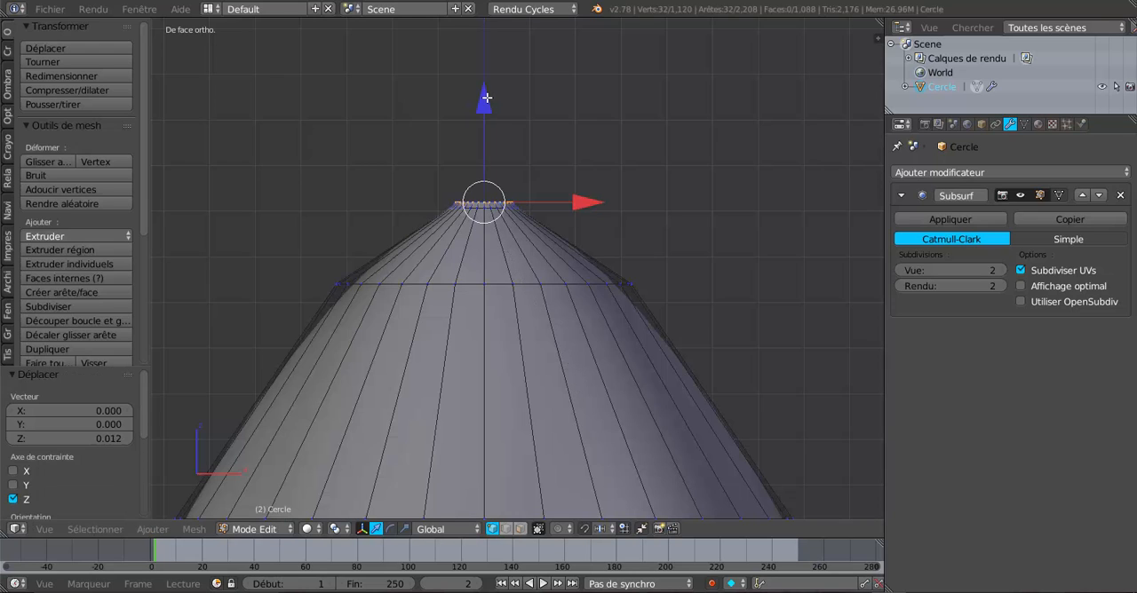
Extrude the loop at the bullet's tip, raise it 0.012 along Z and narrow it by scaling 0.890 and 0.296.
key("e")
right_click(601, 395)
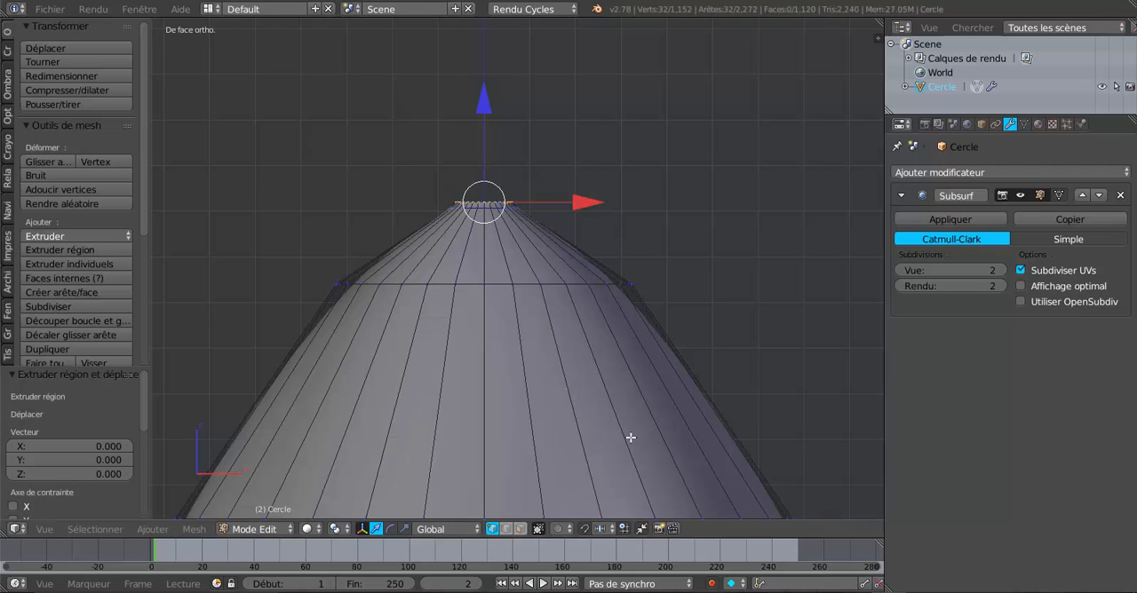
key("s")
left_click(620, 412)
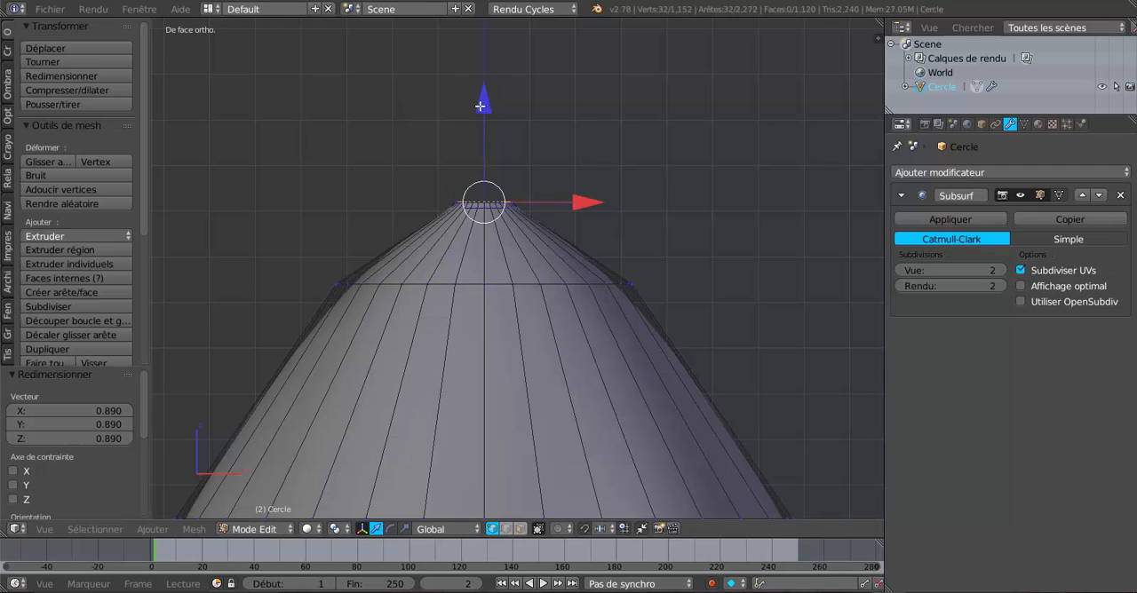
left_click_drag(483, 103, 483, 94)
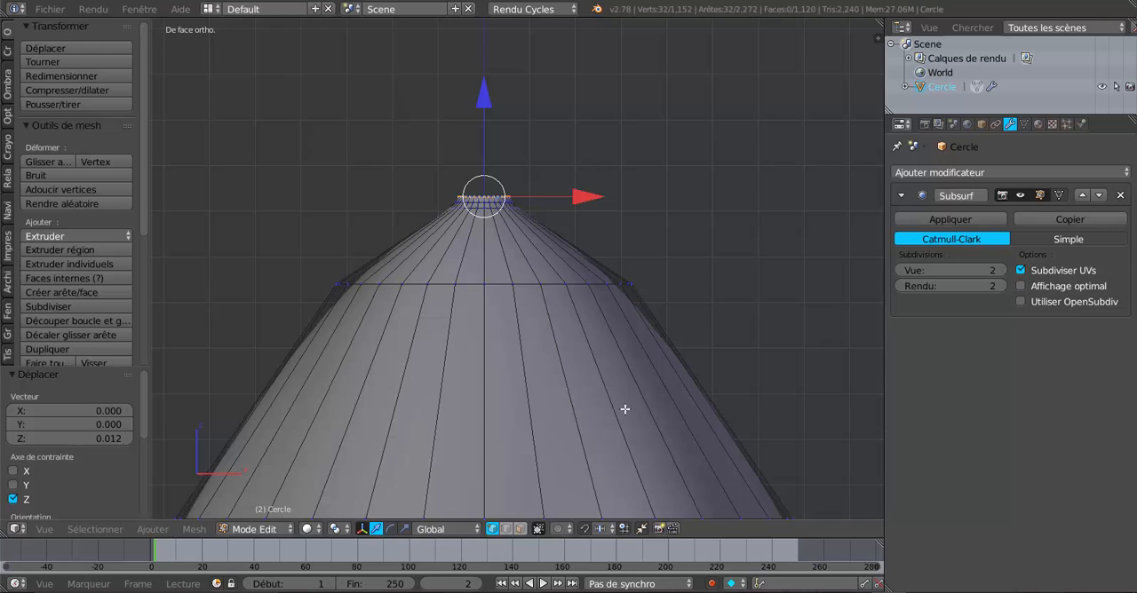
key("s")
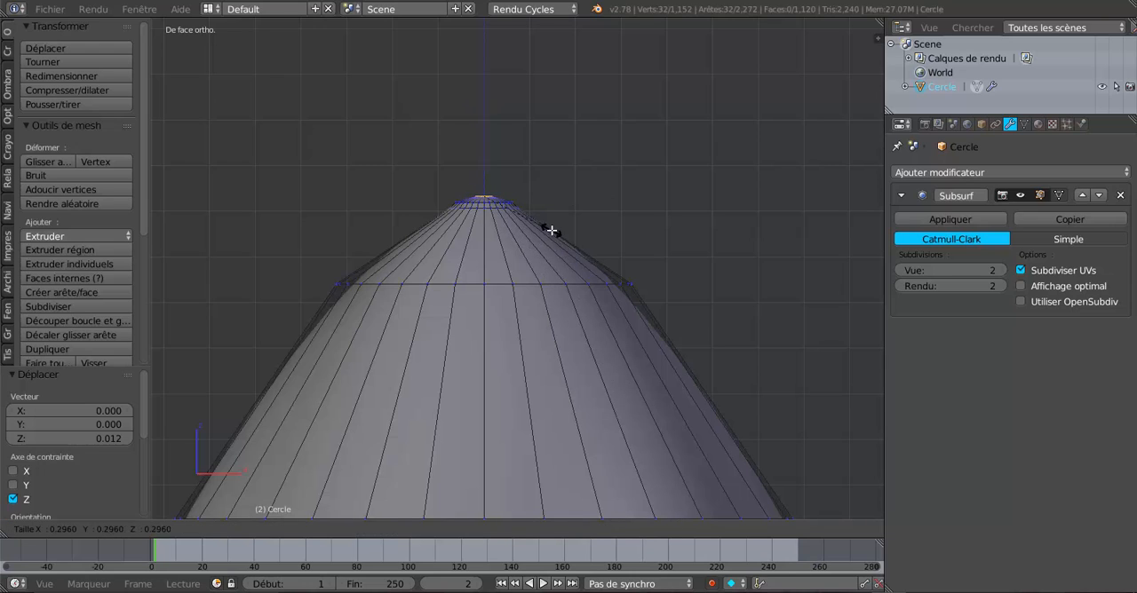
left_click(550, 231)
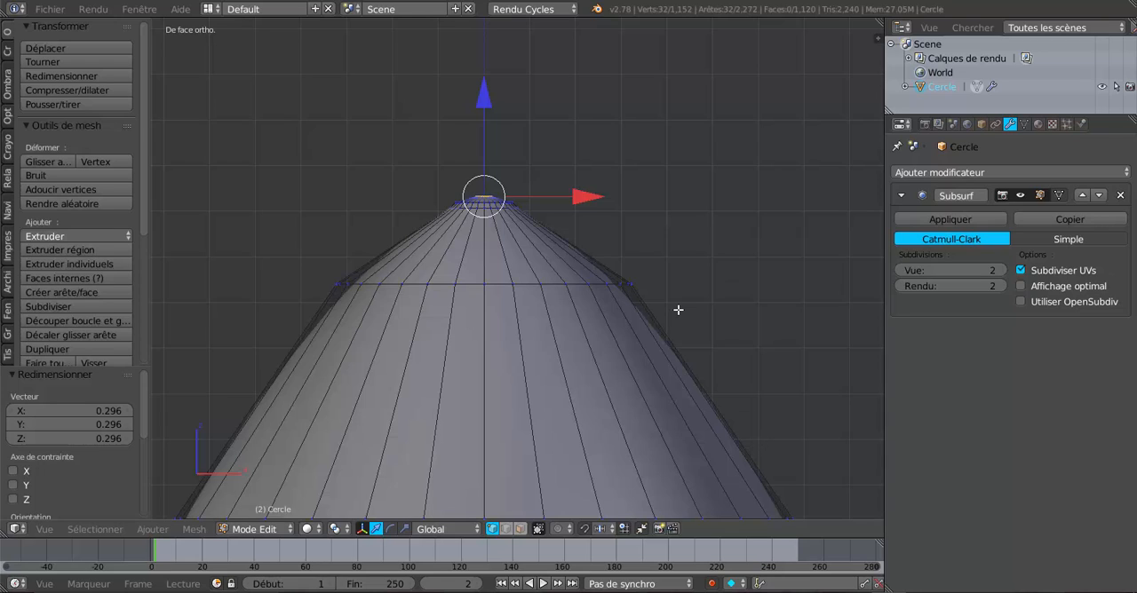
Extrude the bullet's end loop once more and scale it to 0 to close the tip.
key("e")
key("s")
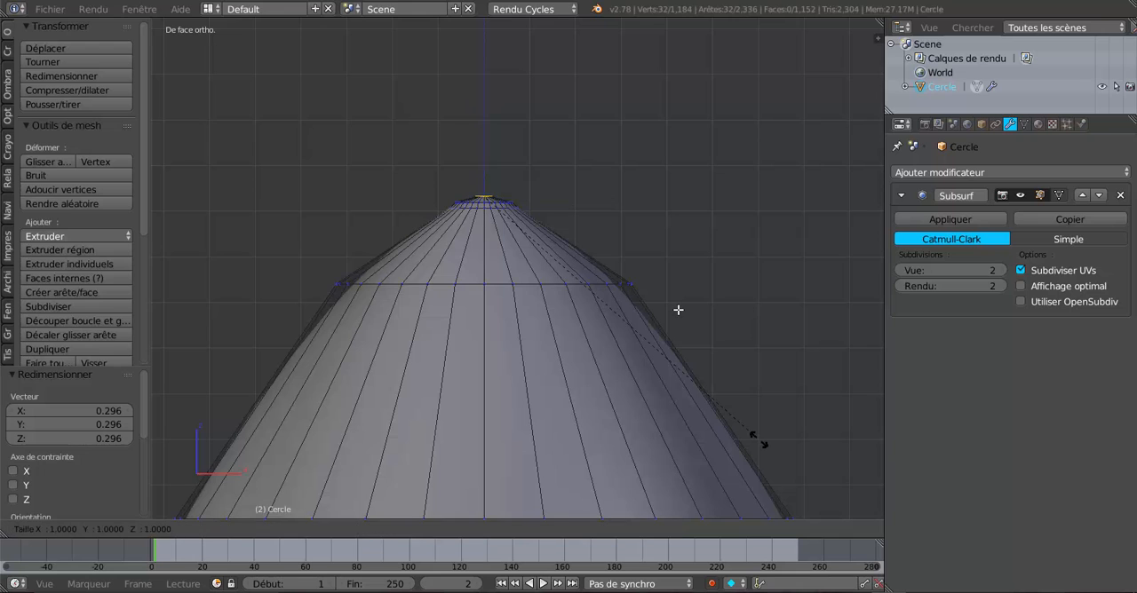
key("Return")
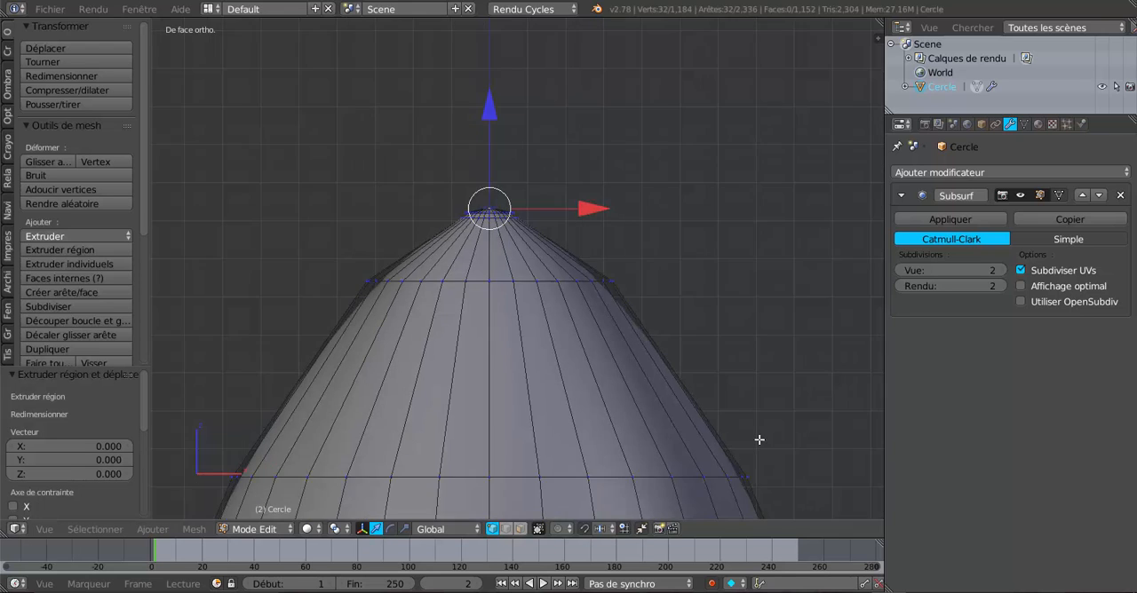
Select all the bullet's loops from the case mouth to the tip and stretch them along Z.
scroll(759, 440, "down", 2)
scroll(688, 433, "down", 3)
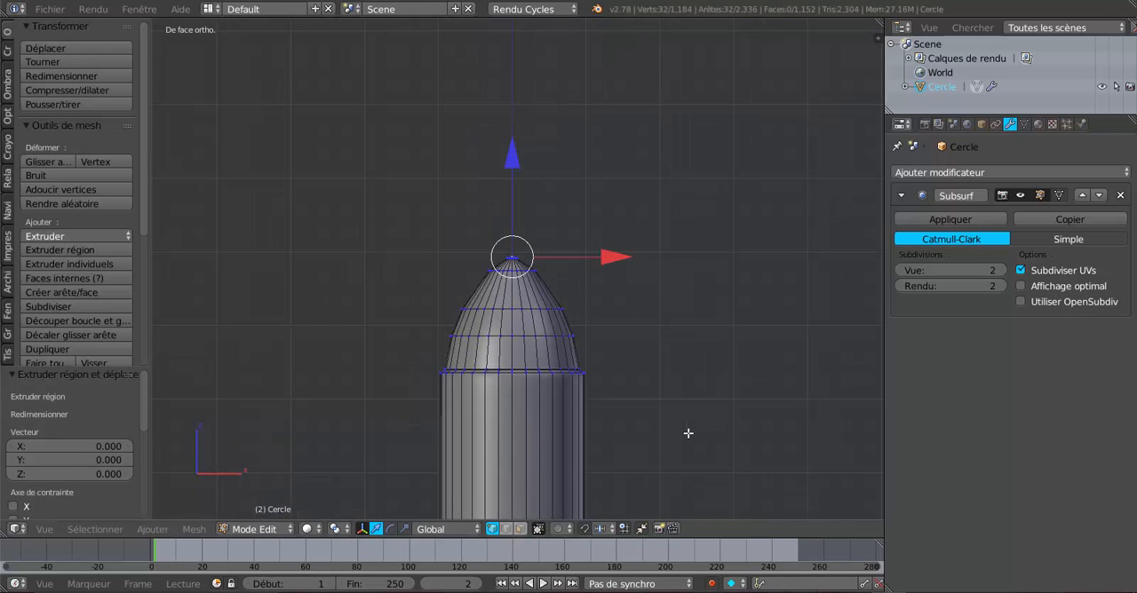
scroll(657, 433, "down", 5)
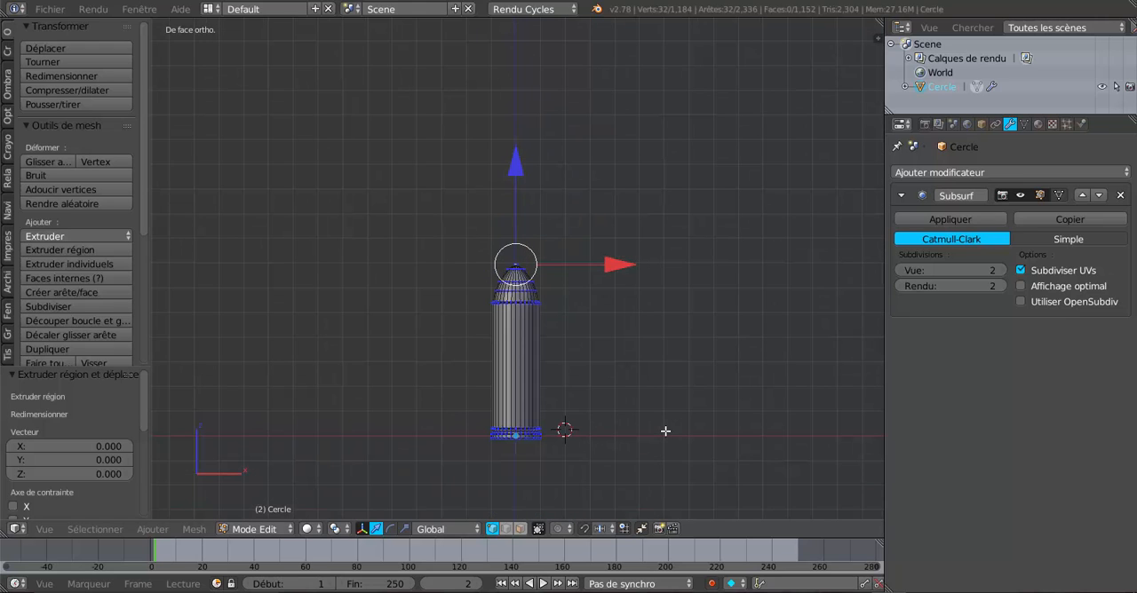
scroll(525, 323, "up", 1)
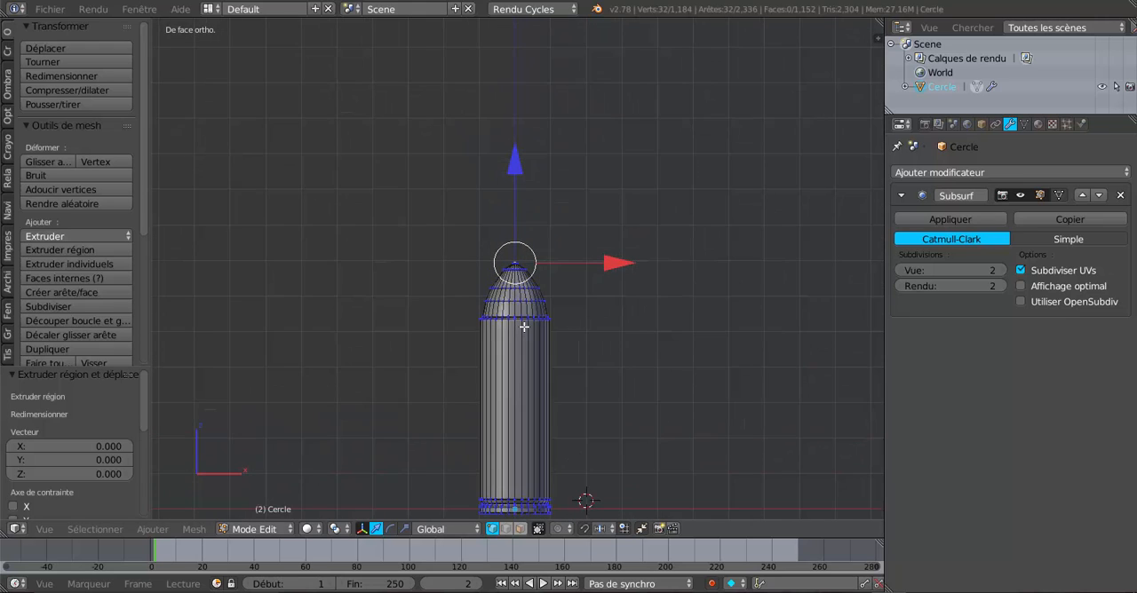
key("a")
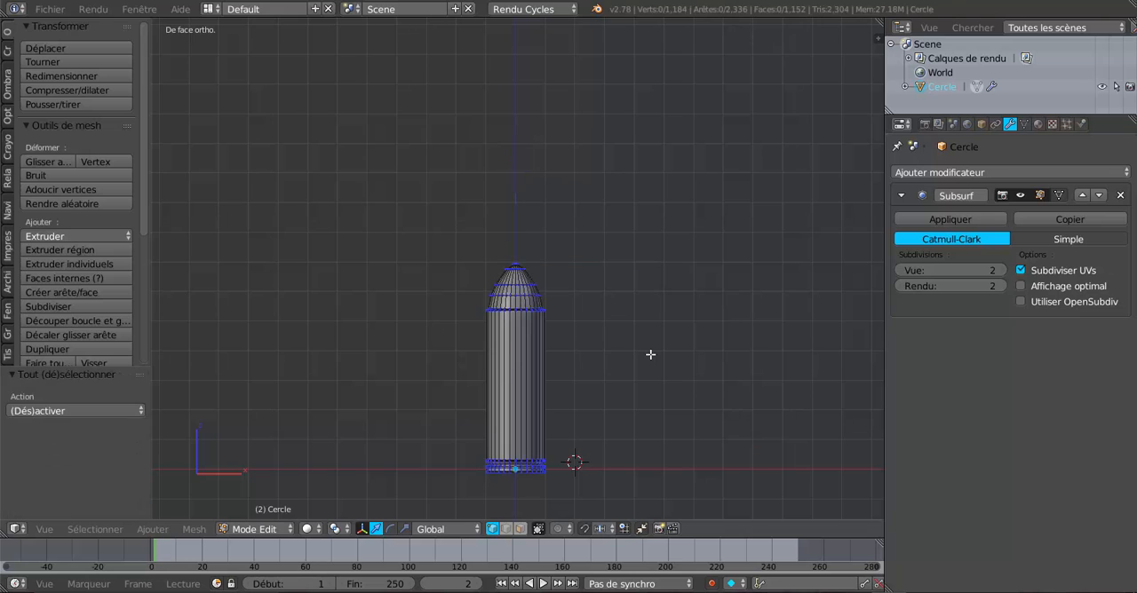
key("z")
key("c")
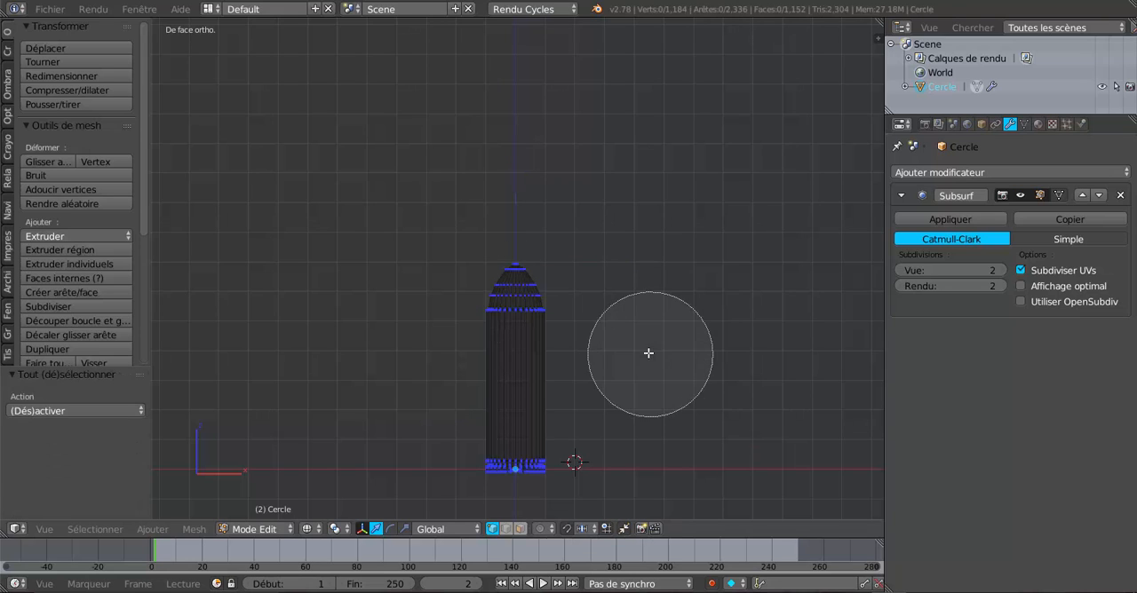
left_click(500, 297)
right_click(601, 282)
left_click(404, 528)
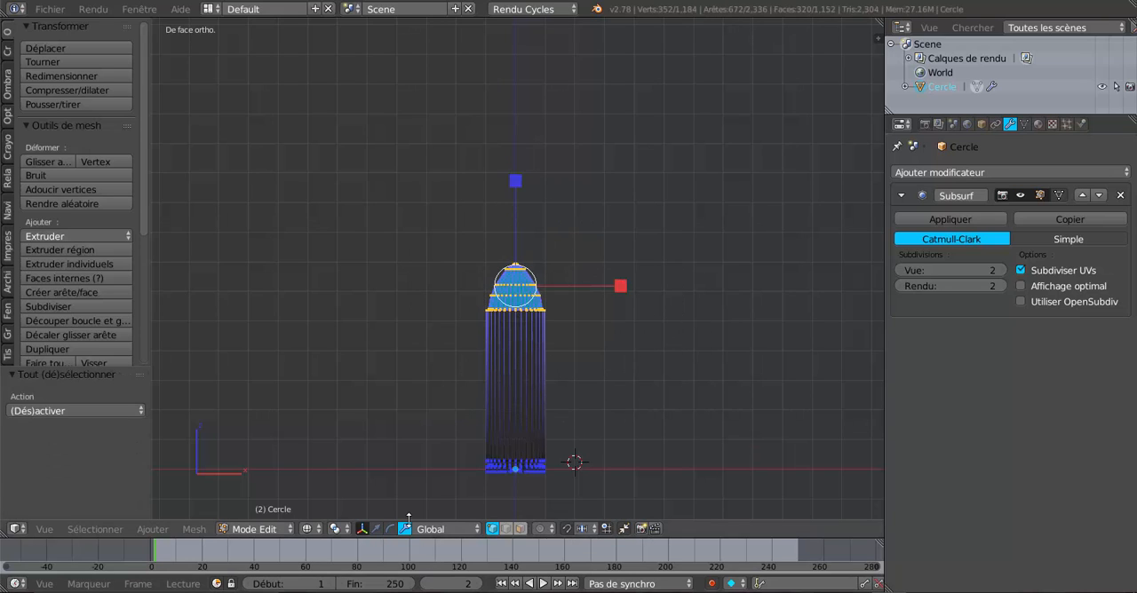
left_click_drag(515, 182, 523, 129)
Examine the smoothed cartridge in Object Mode with solid shading, from an angle and from the front.
key("Tab")
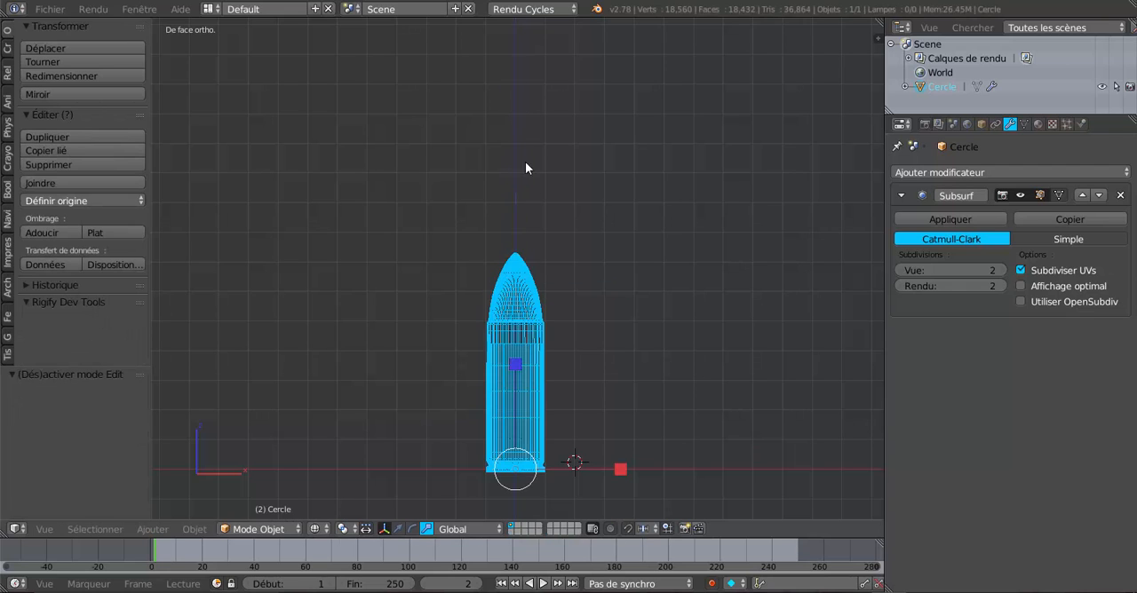
key("z")
mouse_move(598, 260)
middle_mouse_down()
mouse_move(530, 222)
mouse_move(534, 283)
middle_mouse_up()
middle_click_drag(547, 335, 601, 355)
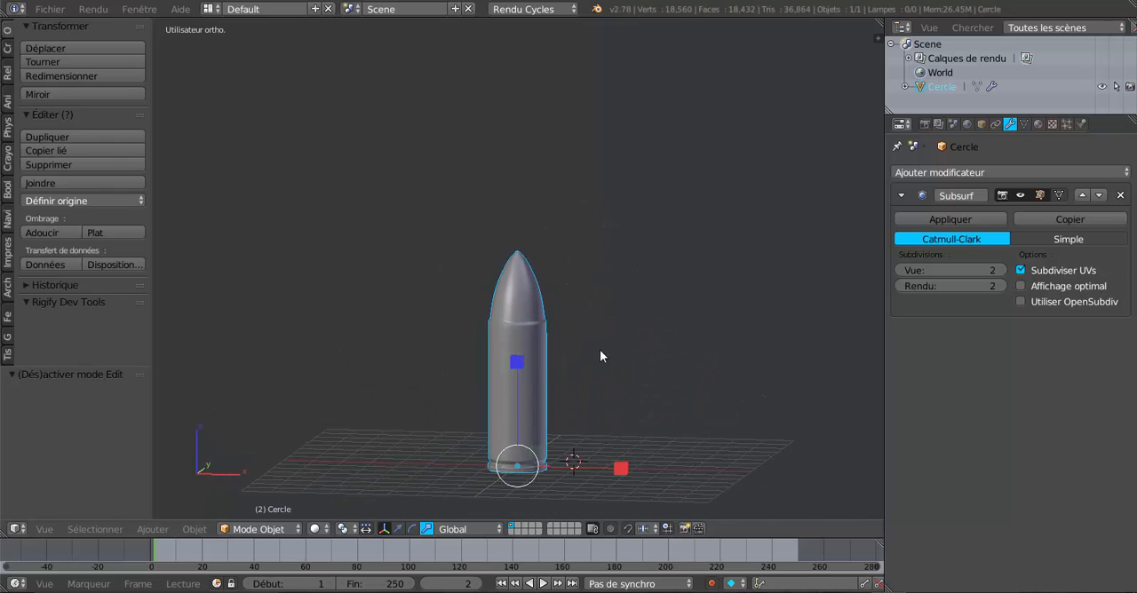
scroll(586, 362, "up", 3)
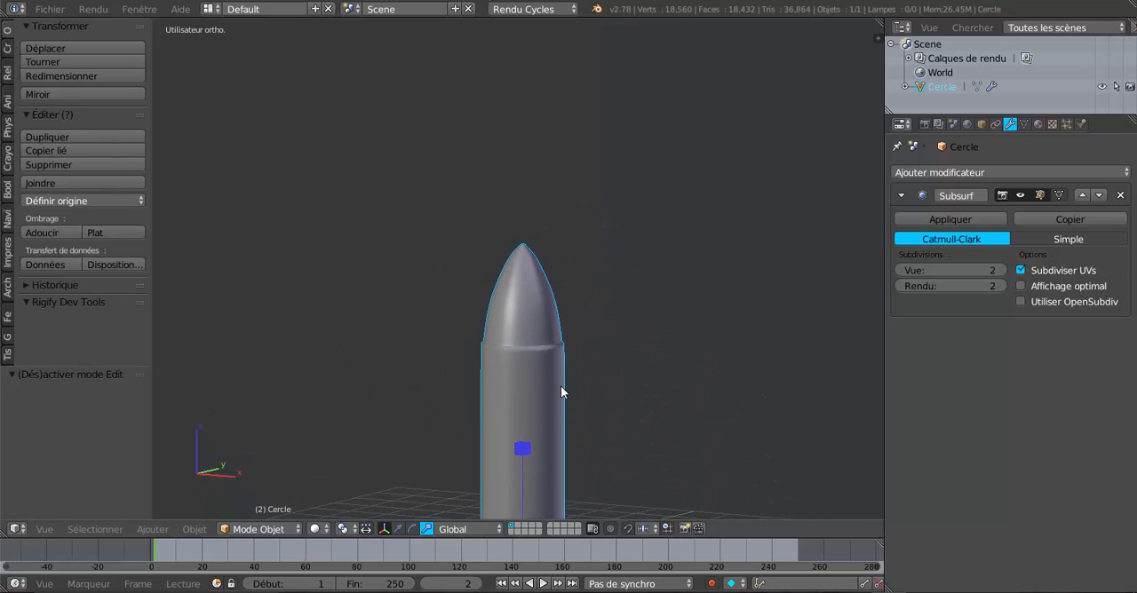
middle_click_drag(560, 391, 584, 390)
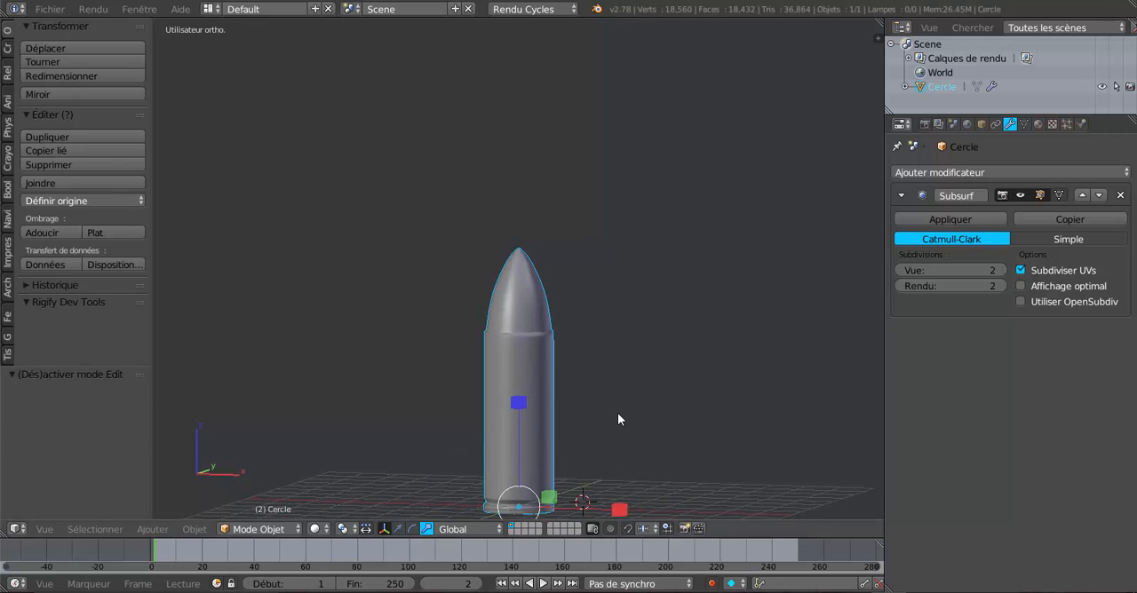
key("KP_1")
middle_click_drag(576, 436, 598, 386, "shift")
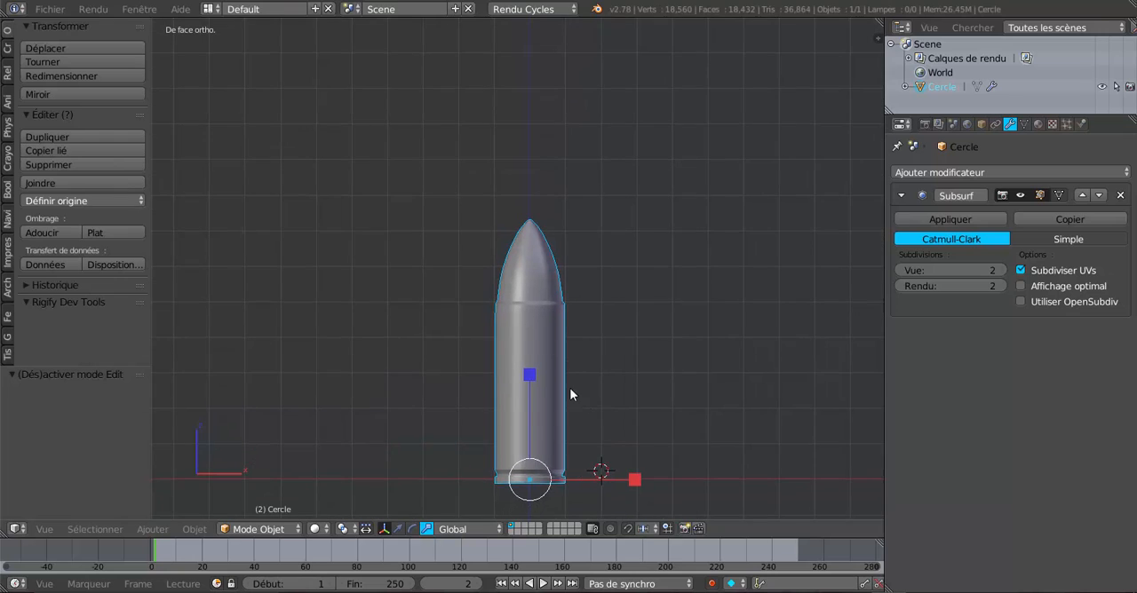
scroll(548, 358, "up", 1)
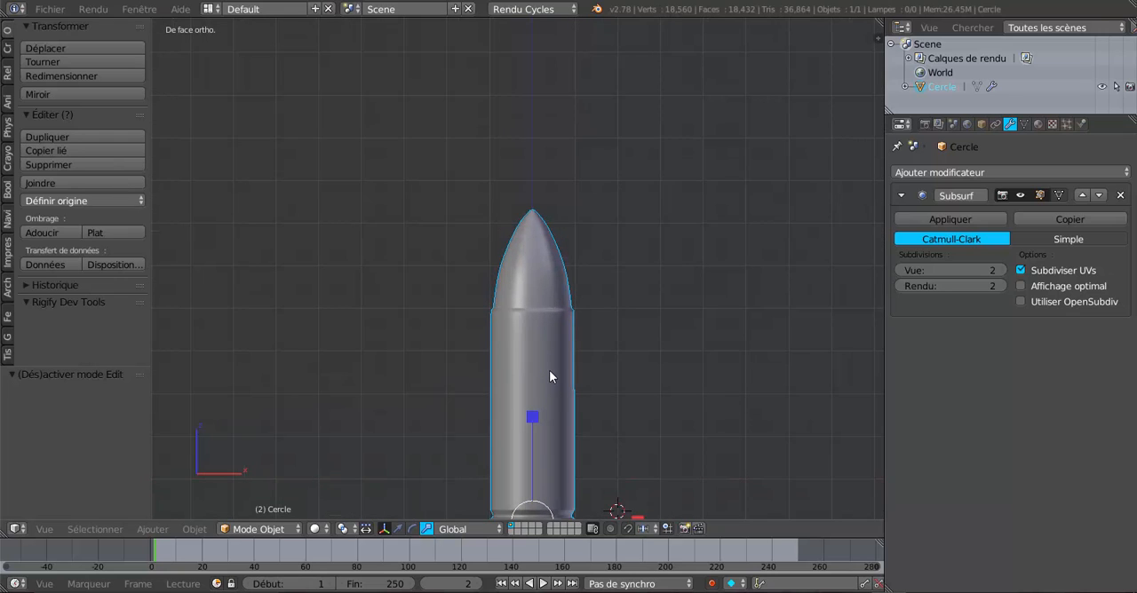
Add one loop cut around the case and slide it up close below the case mouth.
key("Tab")
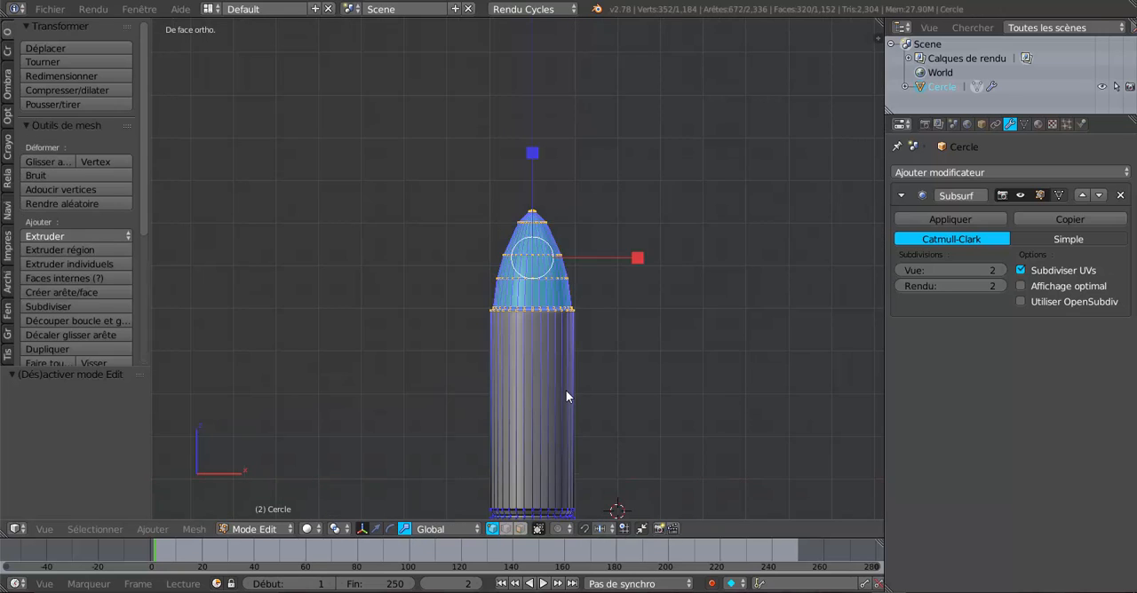
key("ctrl+e")
left_click(565, 400)
key("ctrl+r")
left_click(561, 386)
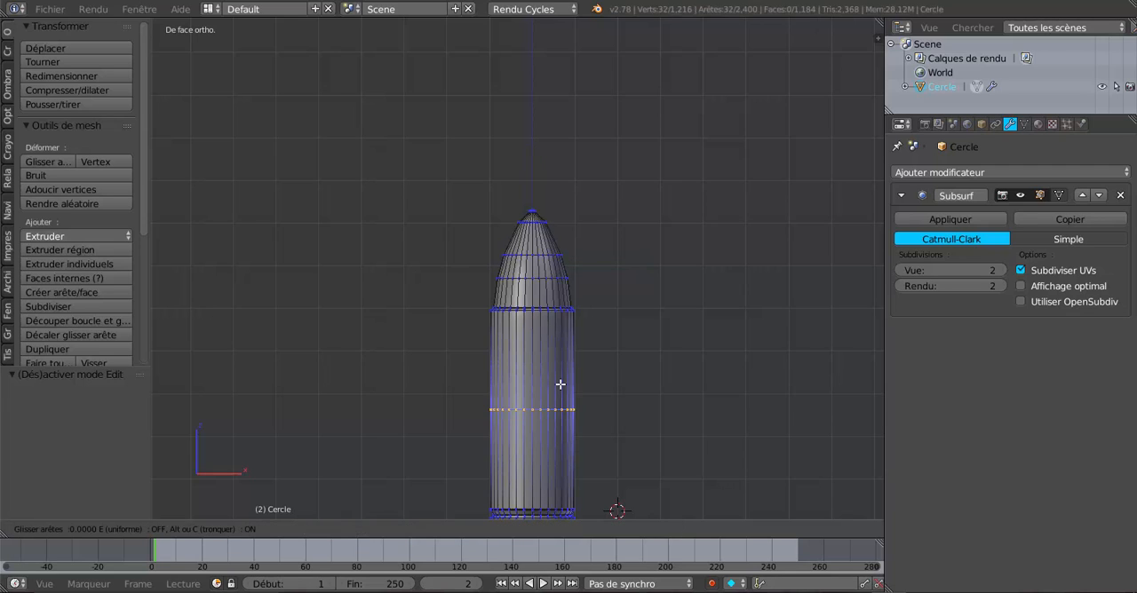
left_click(570, 325)
Add a second loop cut between the new loop and the case mouth, slid down to just above the new loop.
scroll(573, 381, "up", 2)
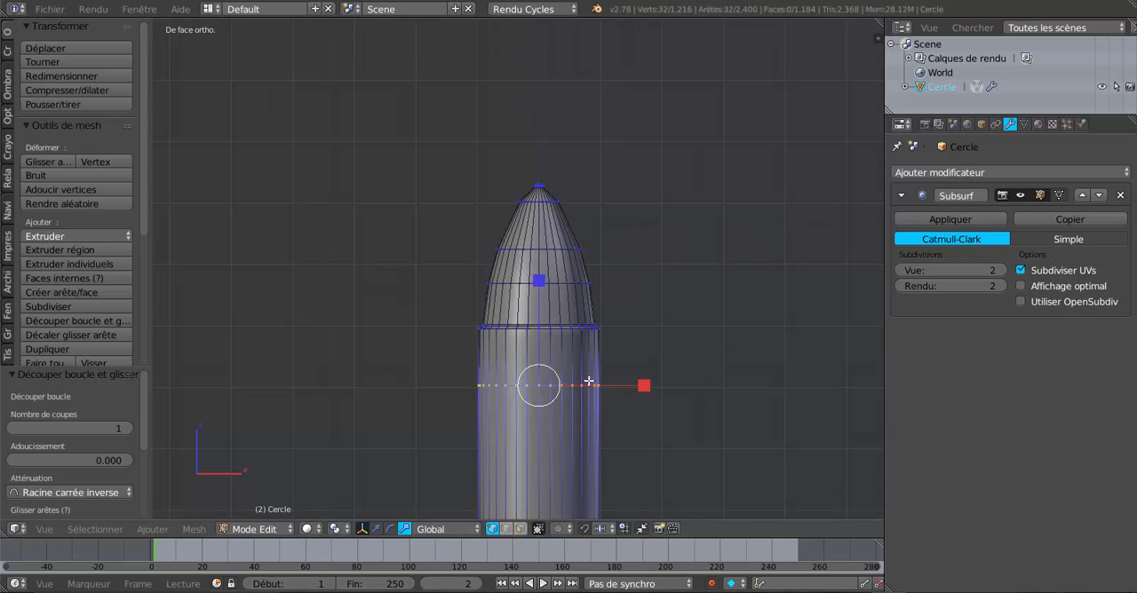
key("ctrl+r")
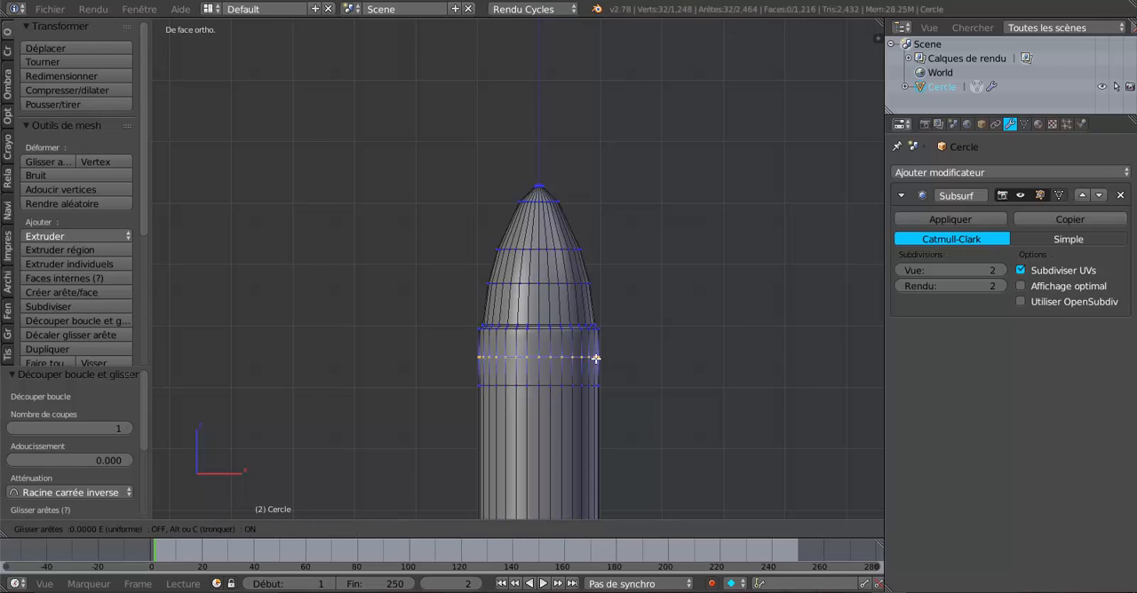
left_click(600, 366)
left_click(602, 376)
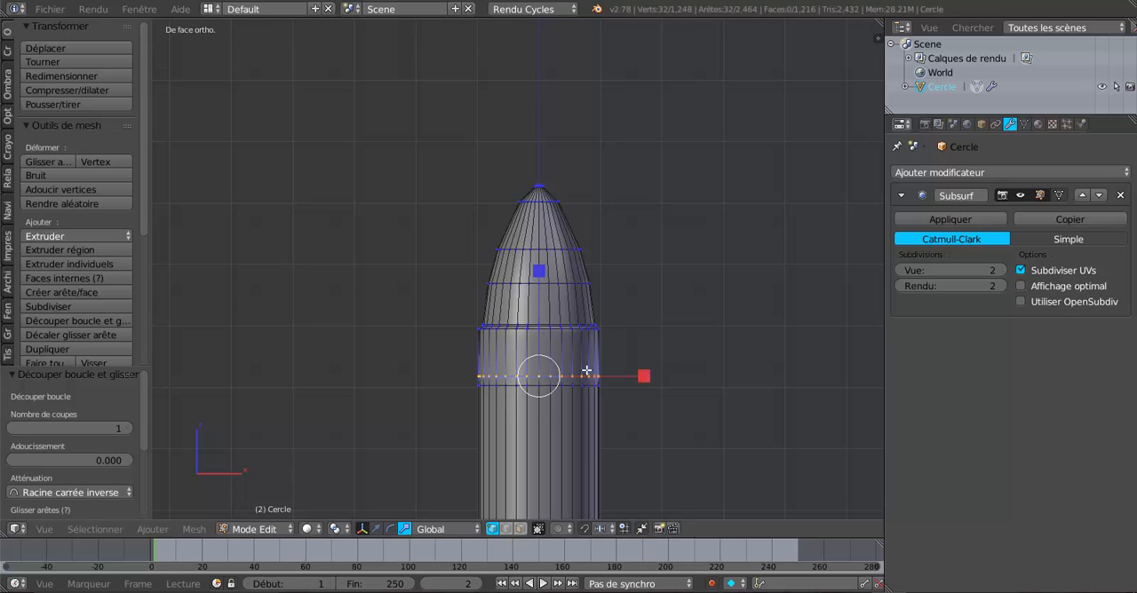
Select everything from the second new loop up to the tip and scale it by 0.840 to form a narrower neck.
key("b")
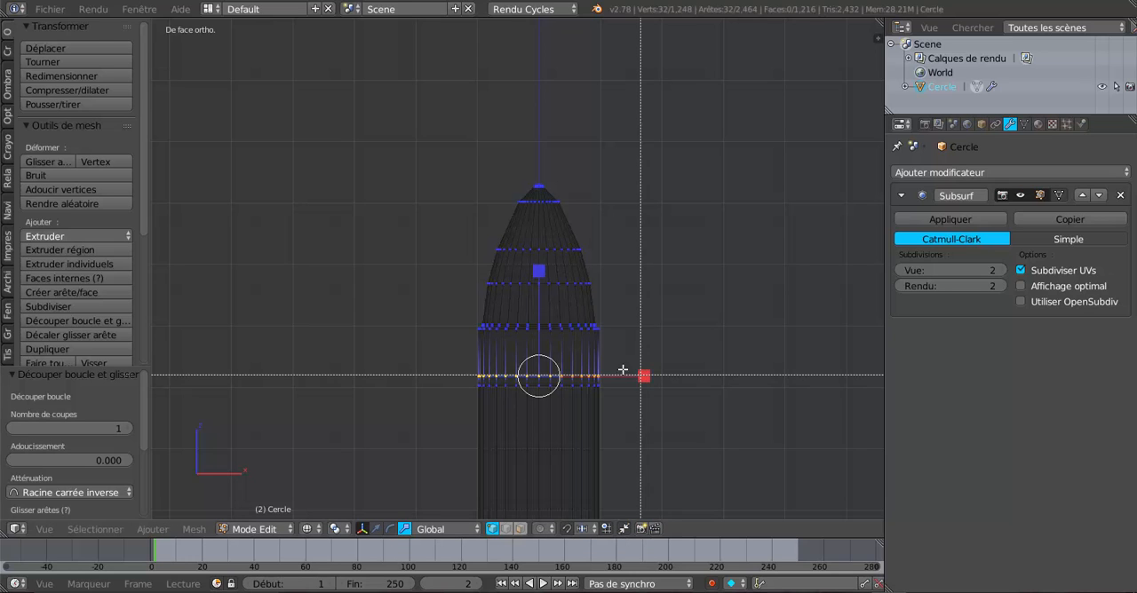
left_click_drag(451, 383, 710, 159)
scroll(695, 282, "down", 2)
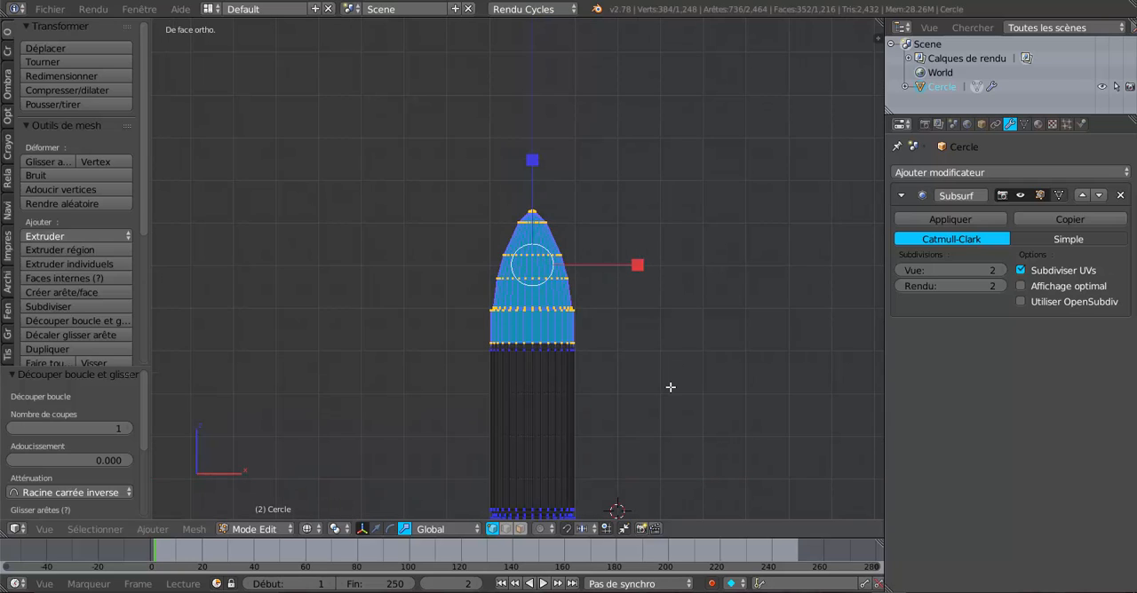
key("s")
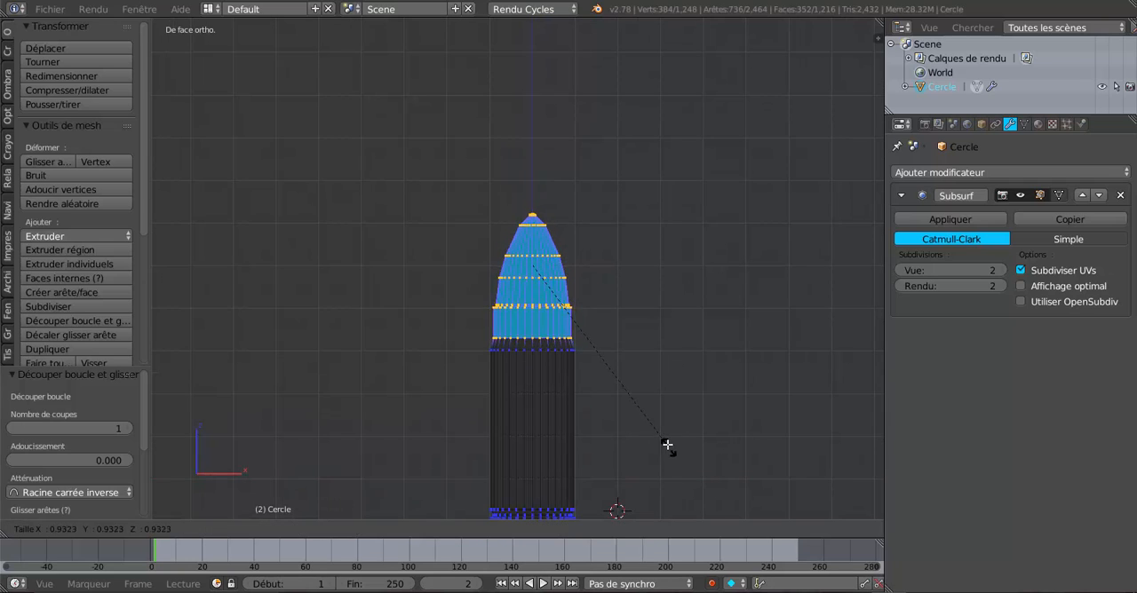
left_click(657, 429)
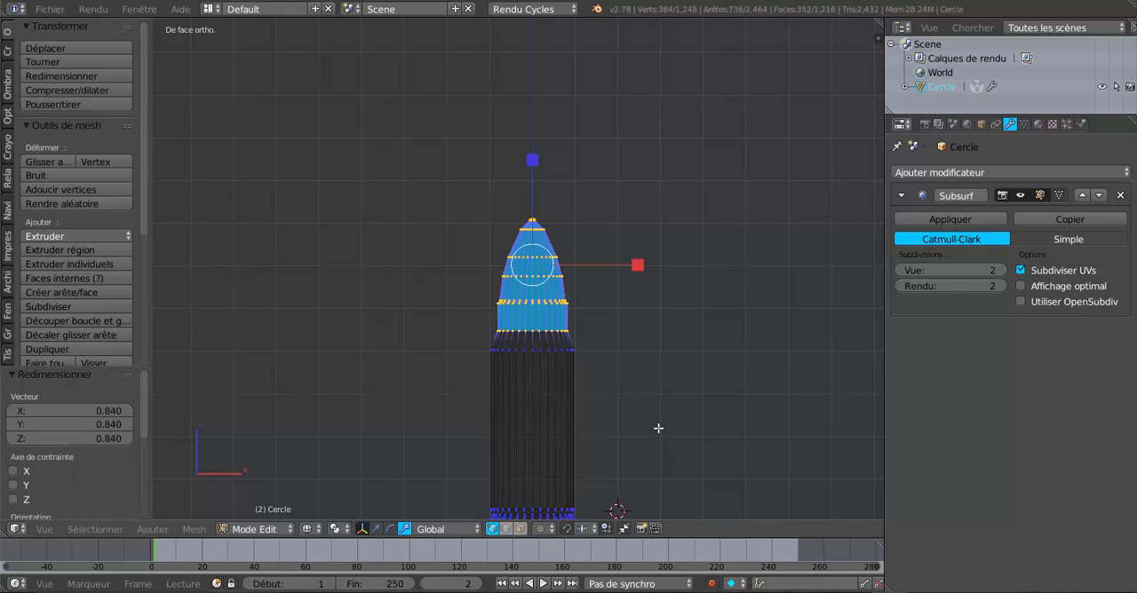
Select the whole cartridge mesh and stretch it by 1.884 along Z.
scroll(532, 370, "down", 3)
key("Tab")
key("Tab")
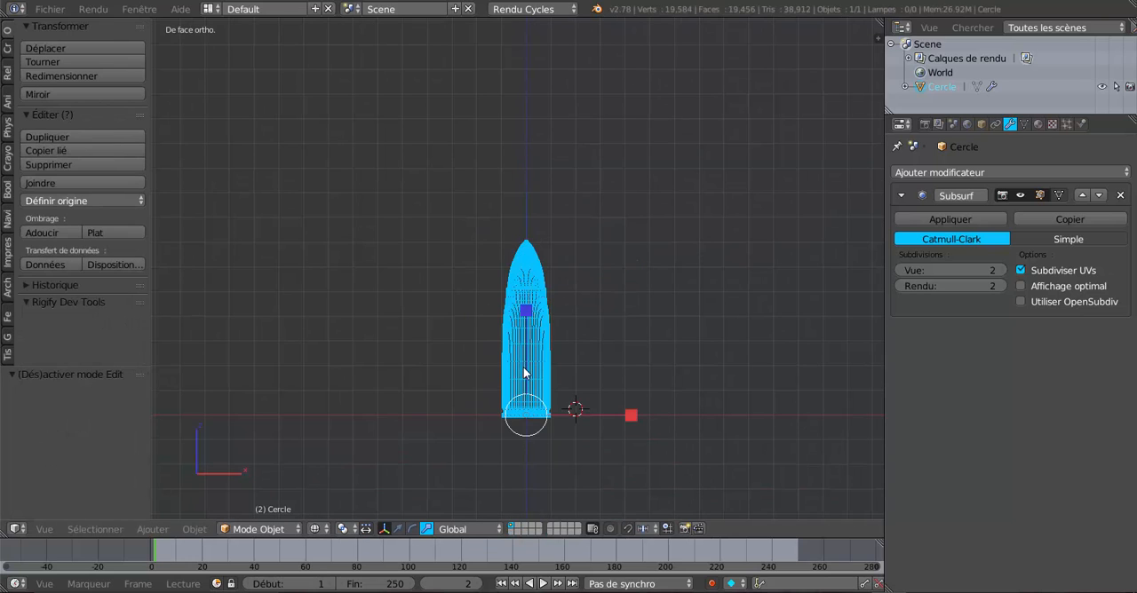
key("z")
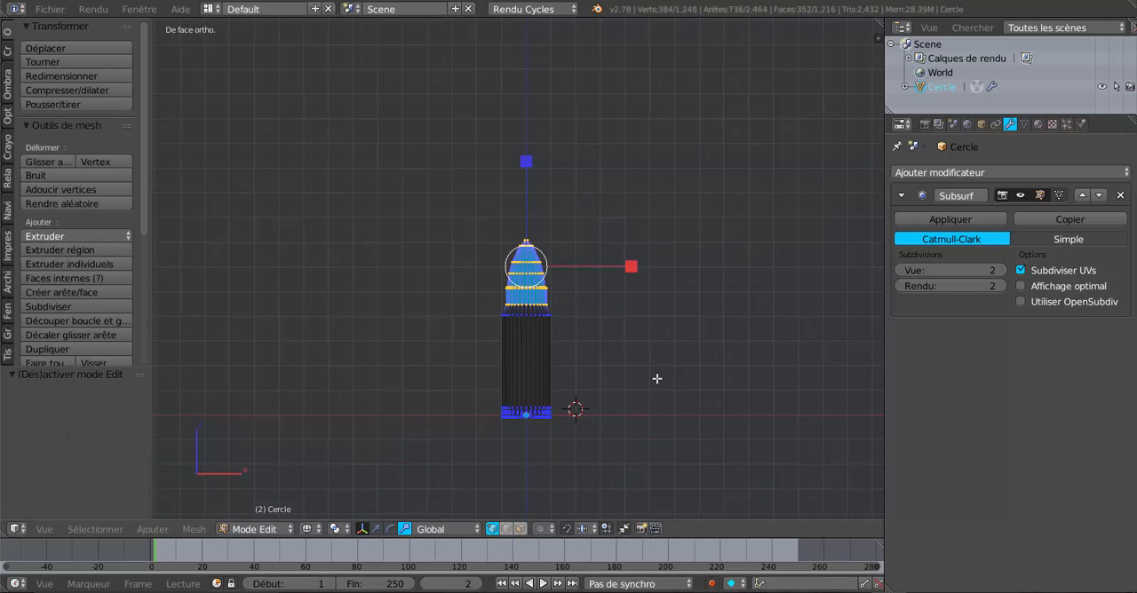
key("a")
key("a")
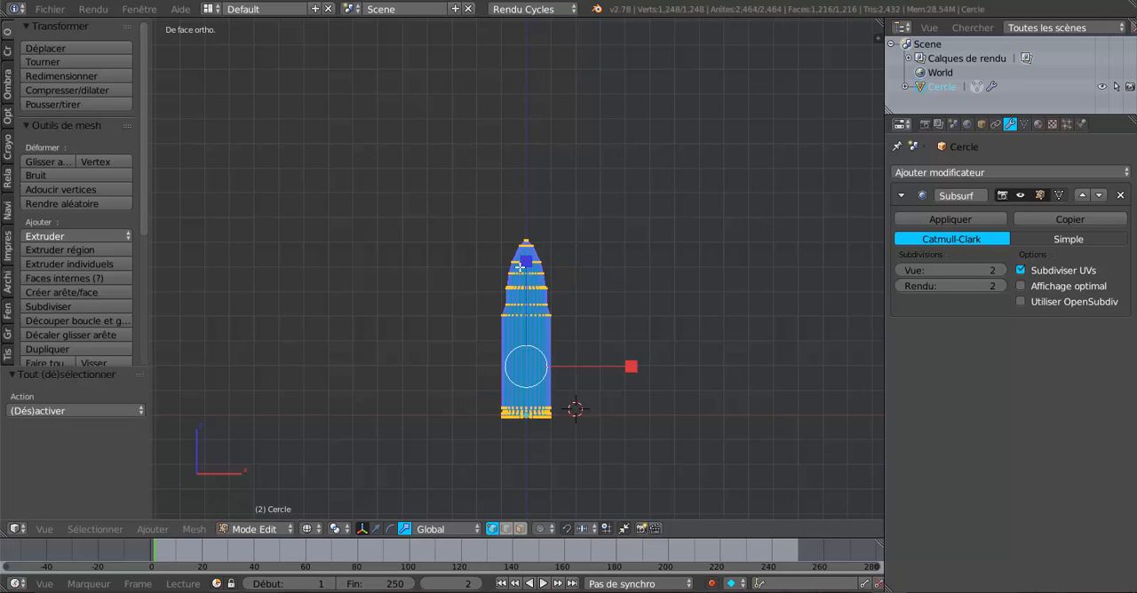
key("s")
left_click(533, 172)
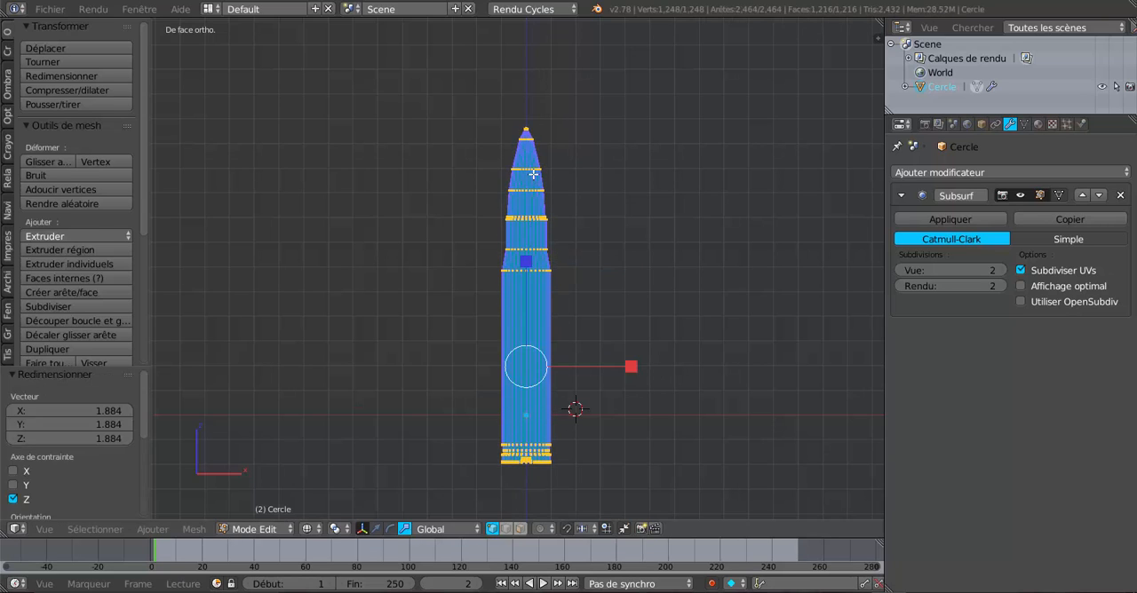
Examine the elongated cartridge in solid shading and inspect its neck and shoulder loops in Edit Mode.
key("Tab")
key("z")
middle_click_drag(669, 292, 498, 329)
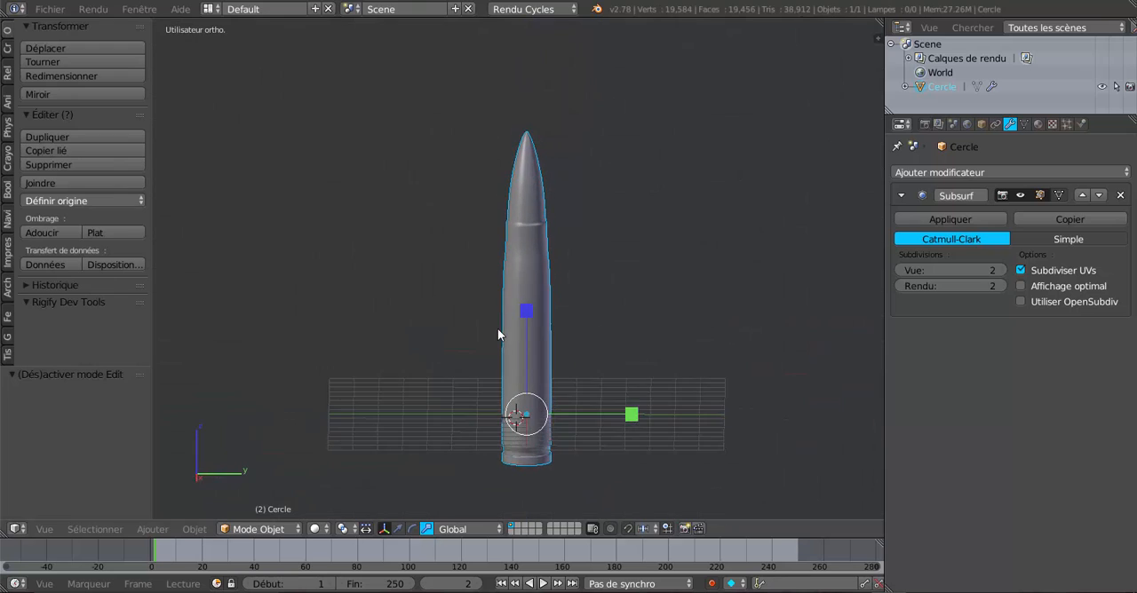
scroll(520, 261, "up", 4)
key("Tab")
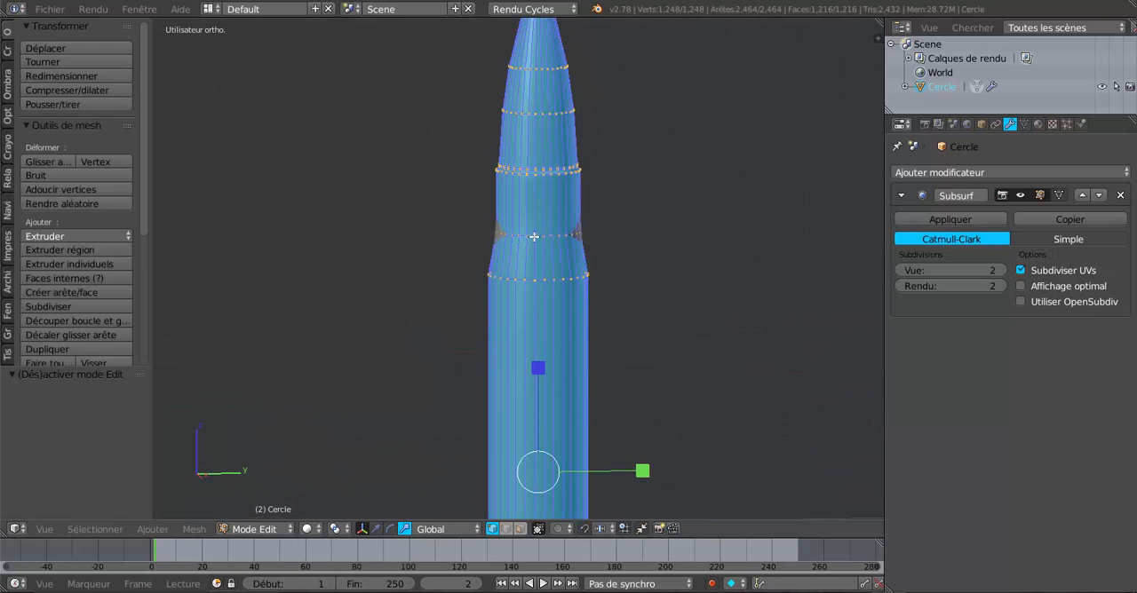
scroll(538, 230, "up", 1)
middle_click_drag(538, 230, 548, 205)
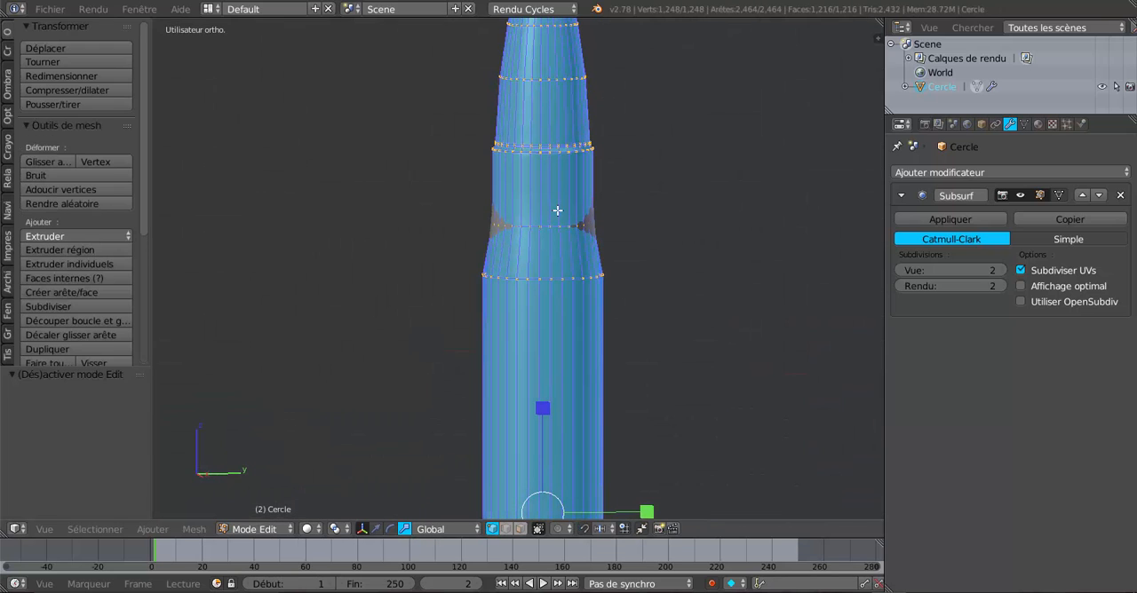
Add two loop cuts on the case shoulder, one slid against its upper edge and the other against its lower edge.
key("ctrl+r")
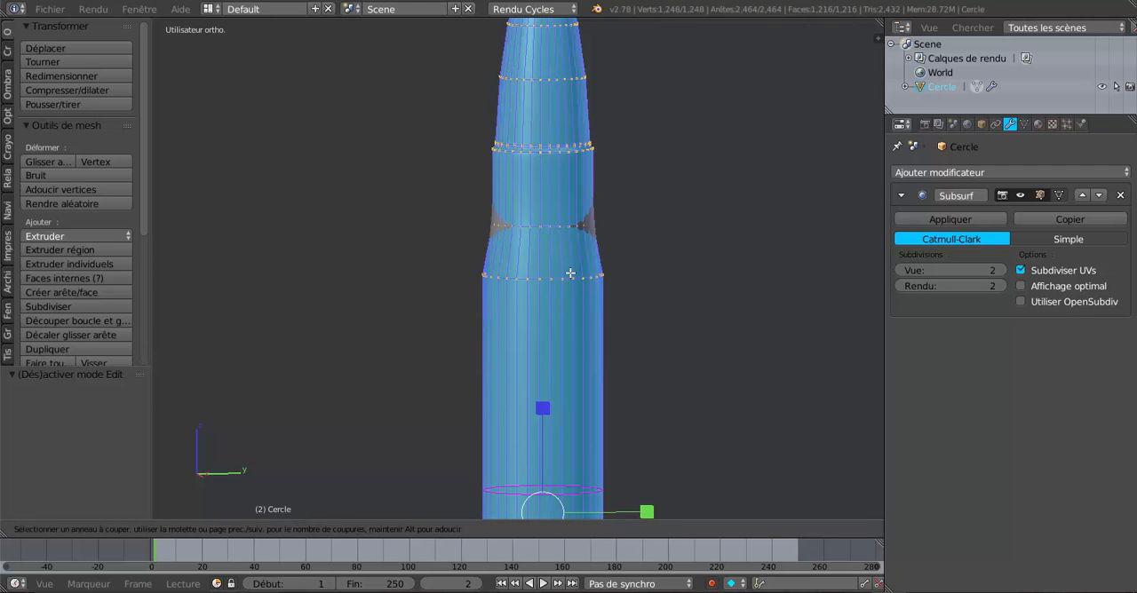
left_click(569, 252)
left_click(570, 241)
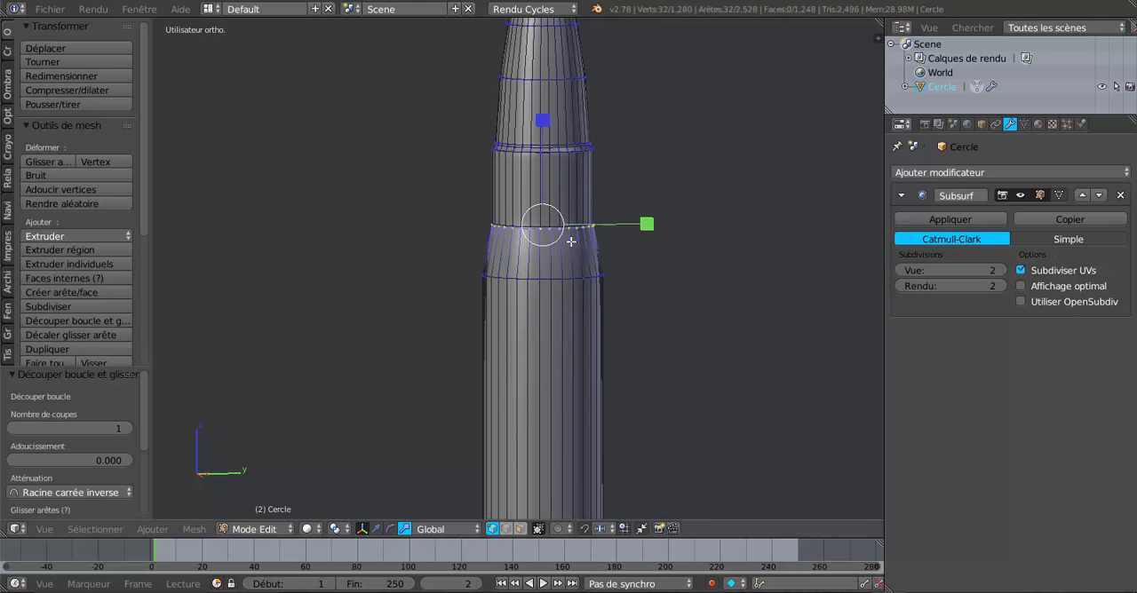
key("ctrl+r")
left_click(569, 256)
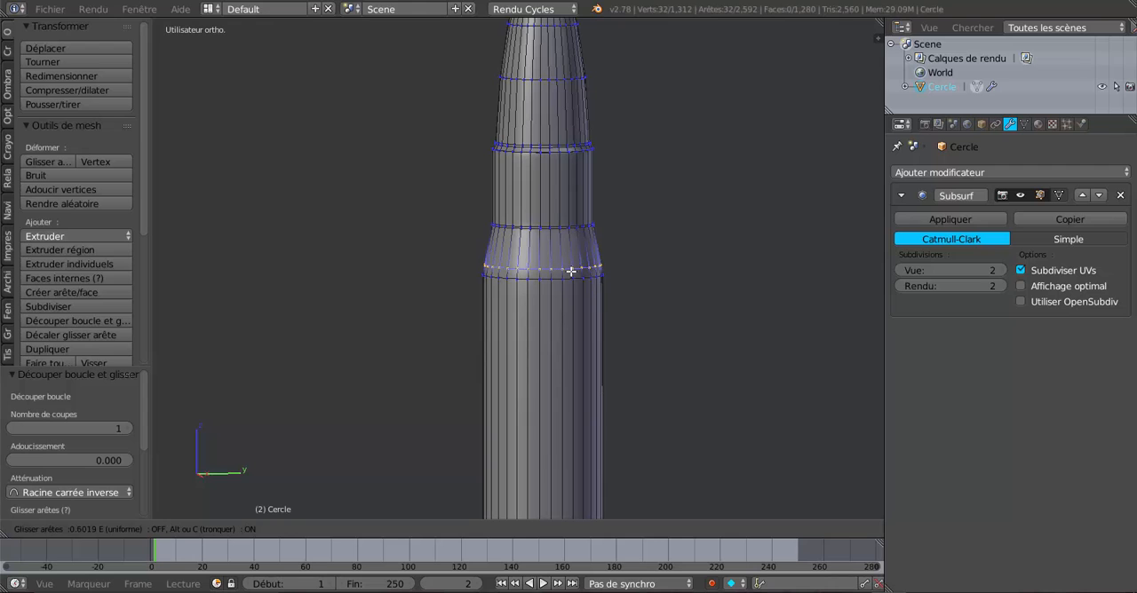
left_click(571, 276)
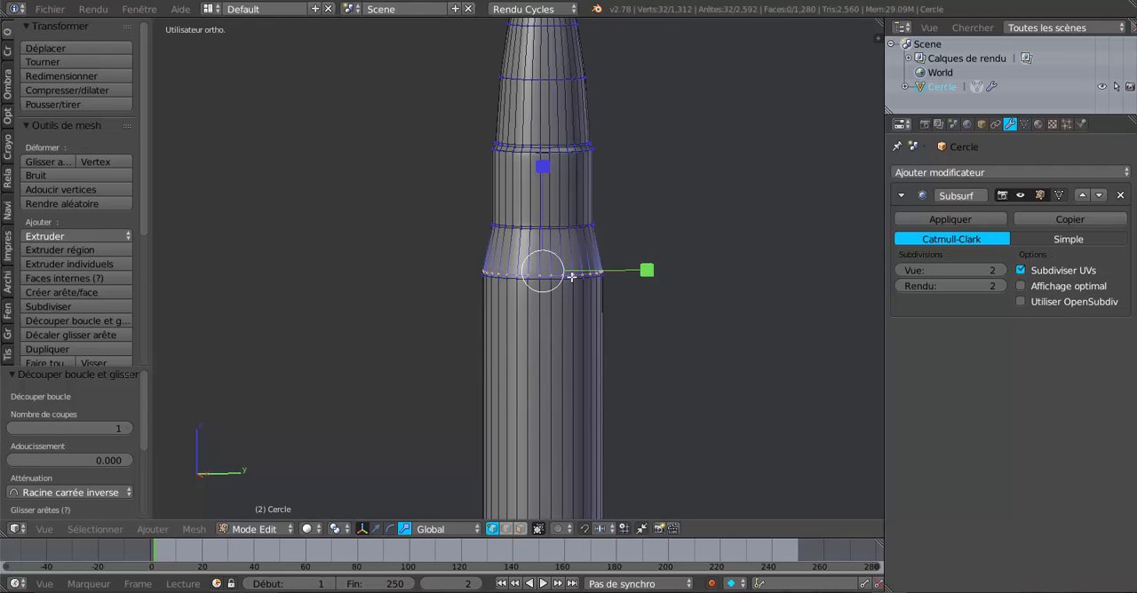
key("Tab")
scroll(571, 276, "down", 4)
middle_click_drag(571, 276, 591, 364)
scroll(586, 346, "up", 3)
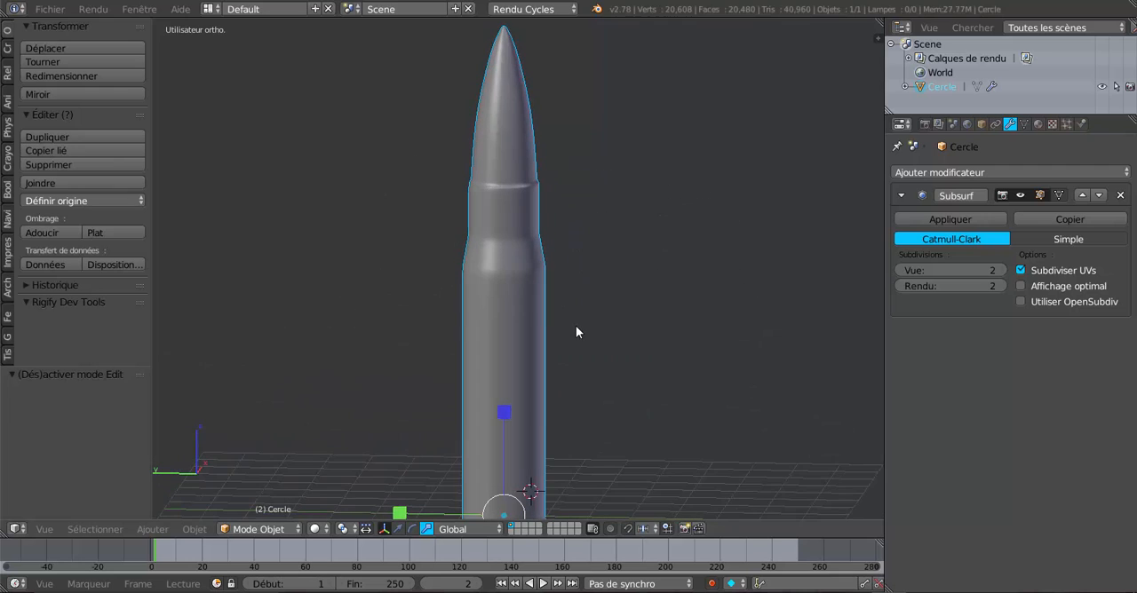
scroll(533, 373, "up", 5)
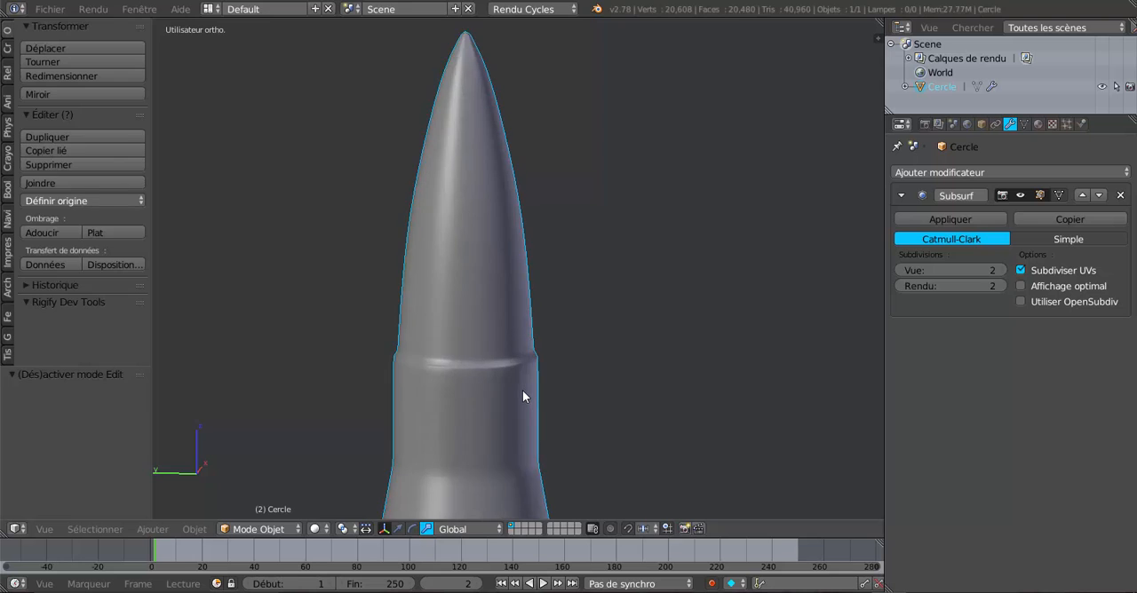
Add a loop cut on the sloped rim of the case mouth and slide it towards the rim's inner edge.
key("Tab")
scroll(540, 329, "up", 3)
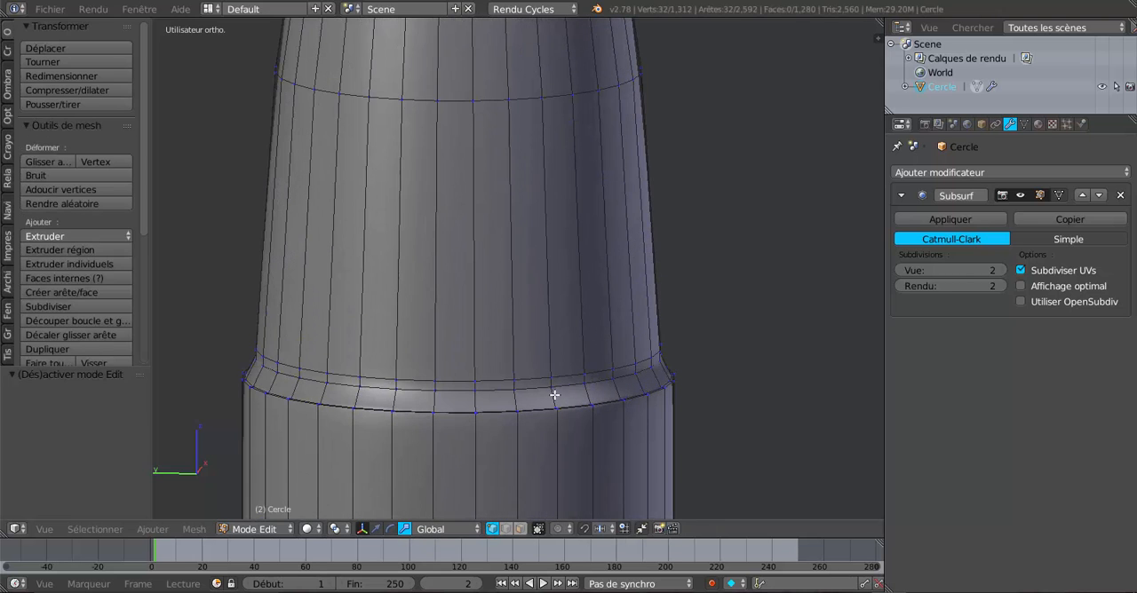
key("ctrl+r")
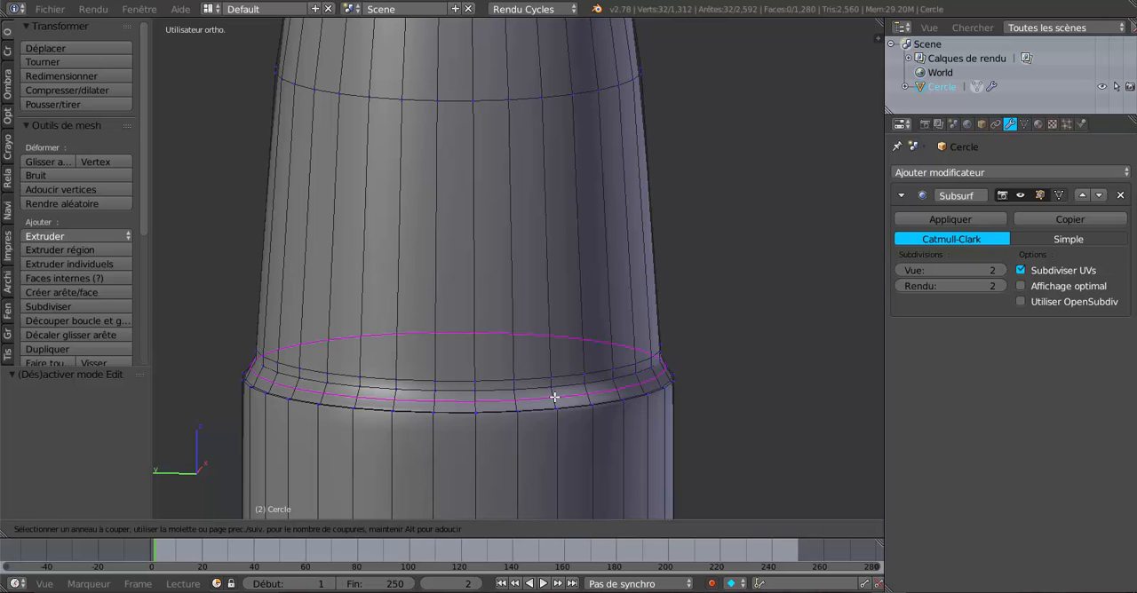
left_click(554, 397)
left_click(554, 391)
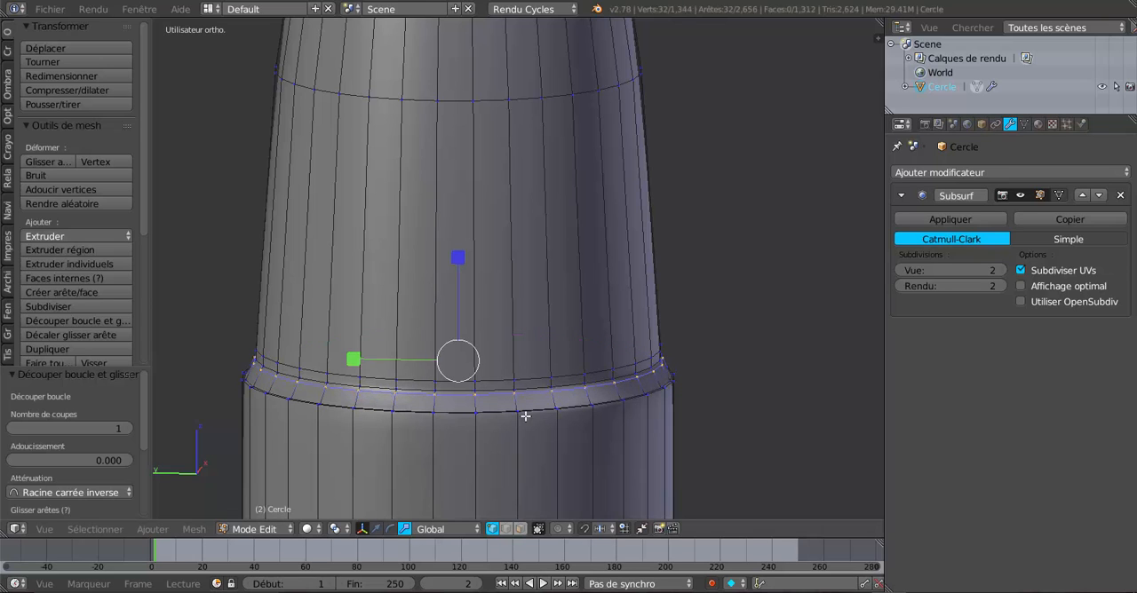
Edge-slide the lowest bullet loop down towards the case mouth by a factor of -0.850.
scroll(526, 419, "up", 1)
scroll(527, 419, "up", 1)
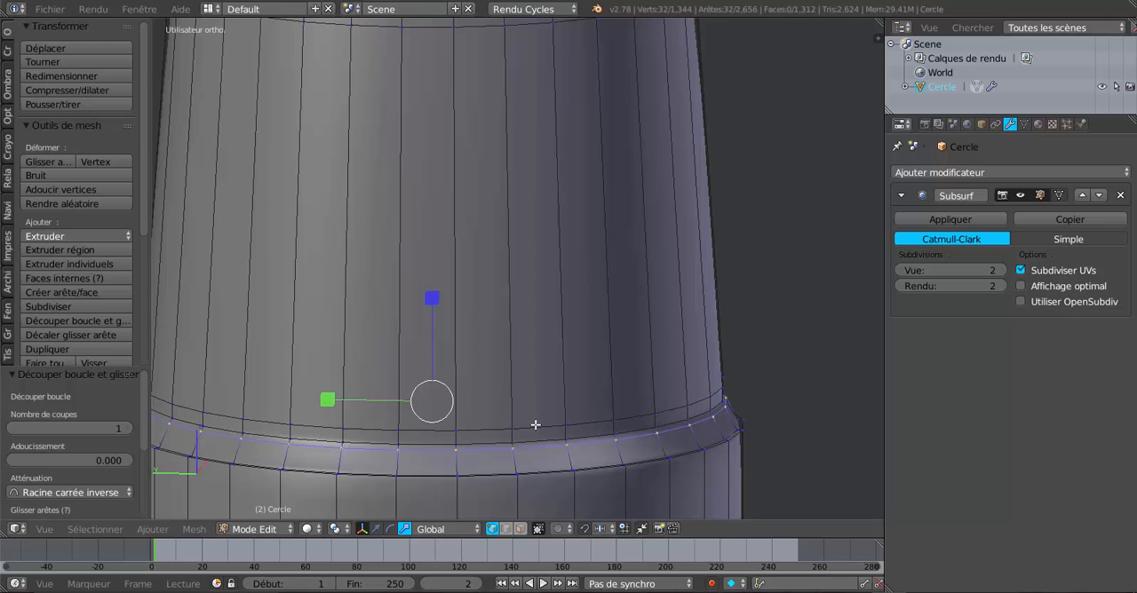
right_click(531, 421, "alt")
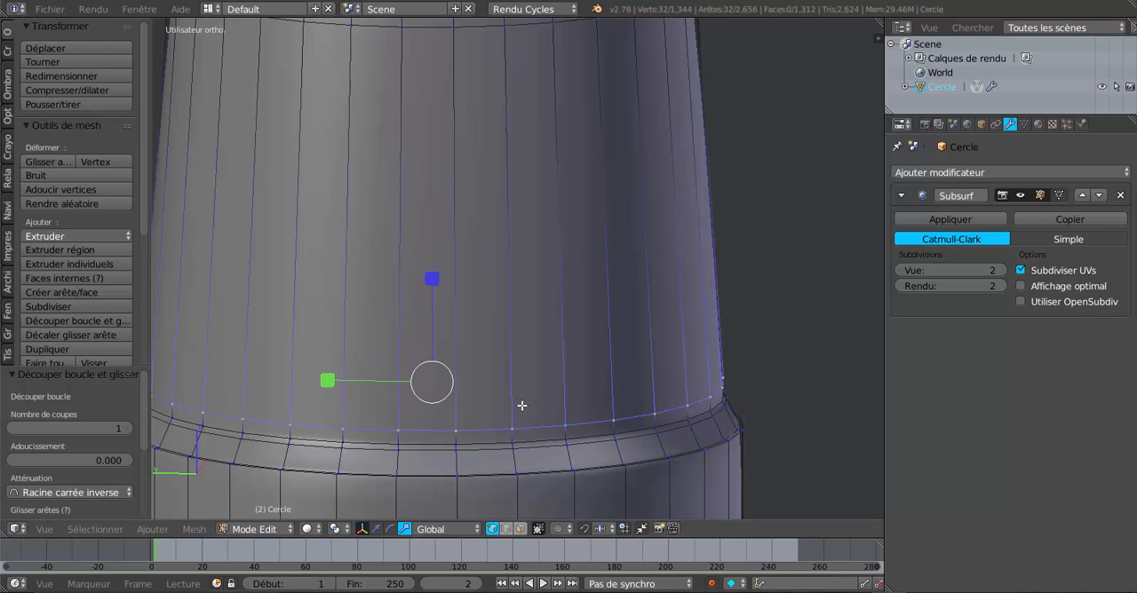
left_click(535, 394)
key("g")
key("g")
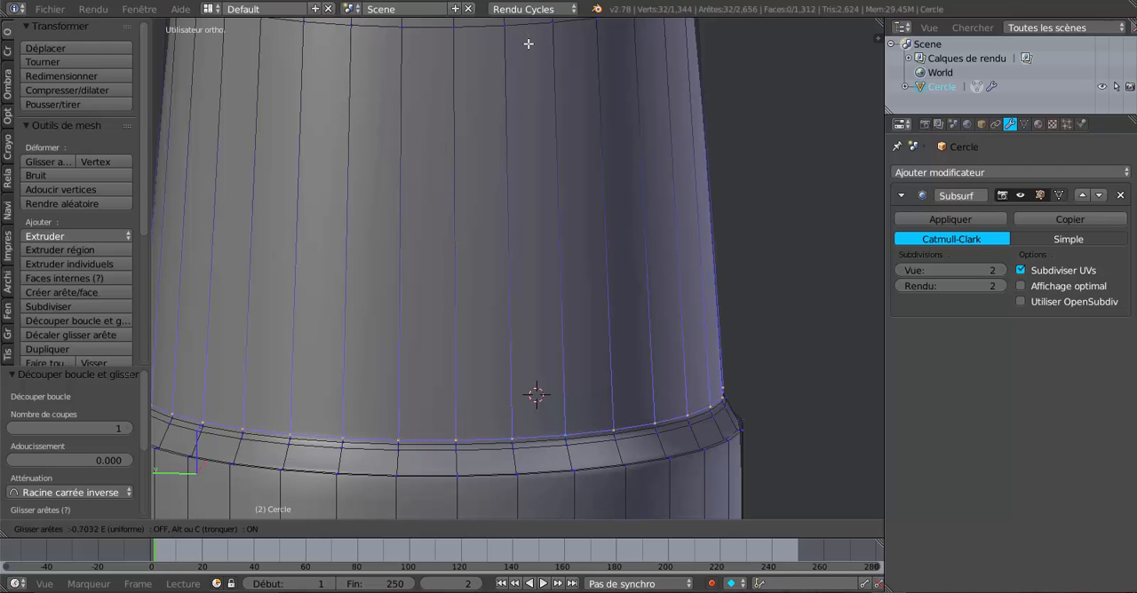
left_click(530, 75)
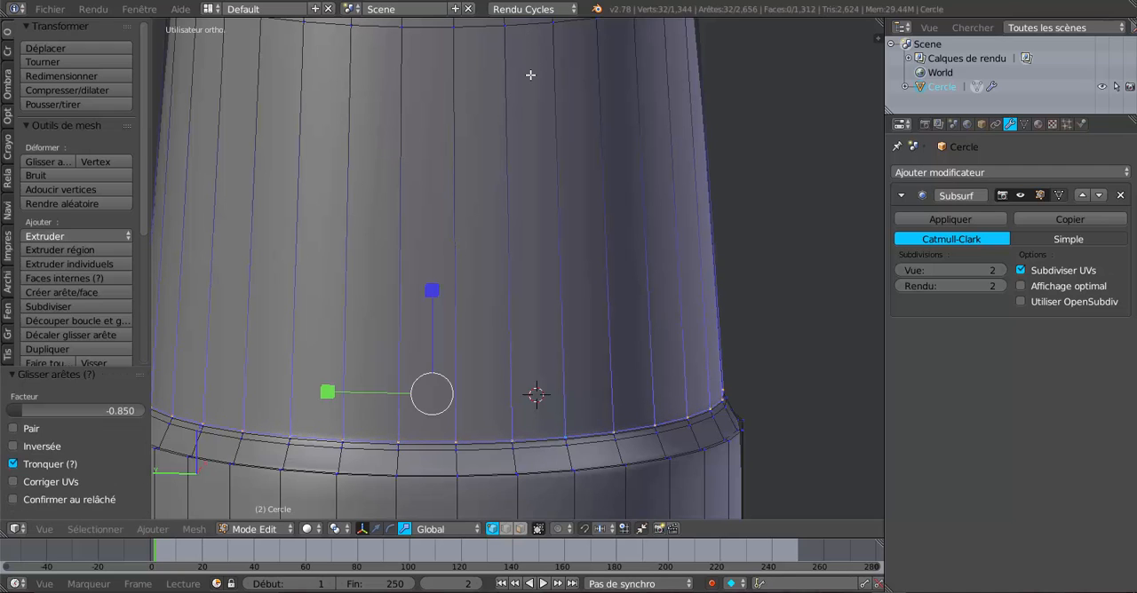
Select the loop cut on the sloped mouth rim and edge-slide it by a factor of -0.451.
right_click(560, 446, "alt")
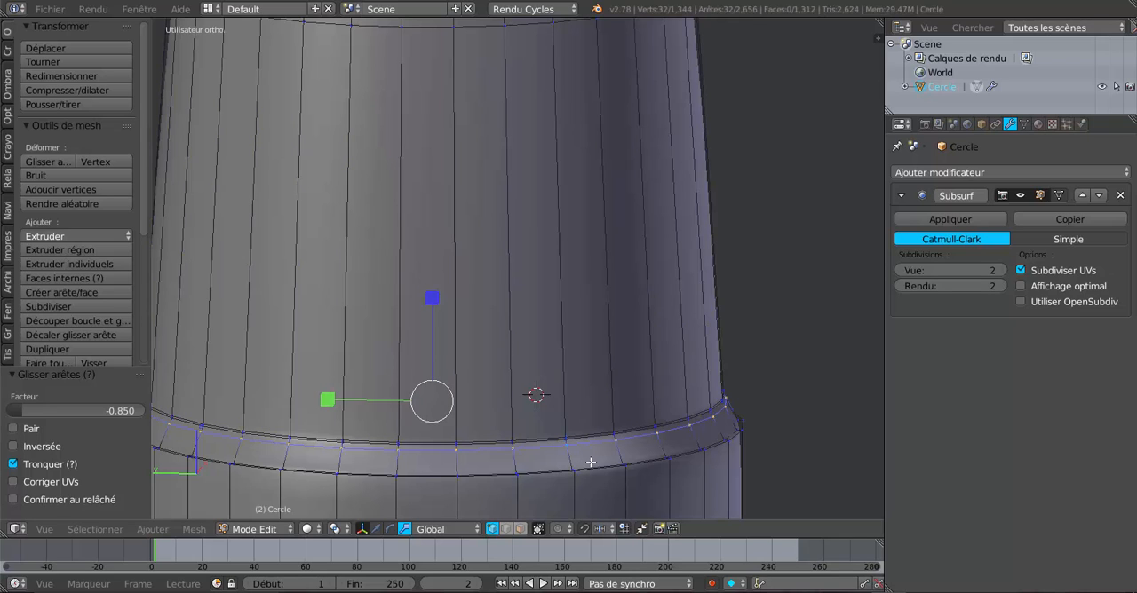
key("g")
key("g")
left_click(591, 456)
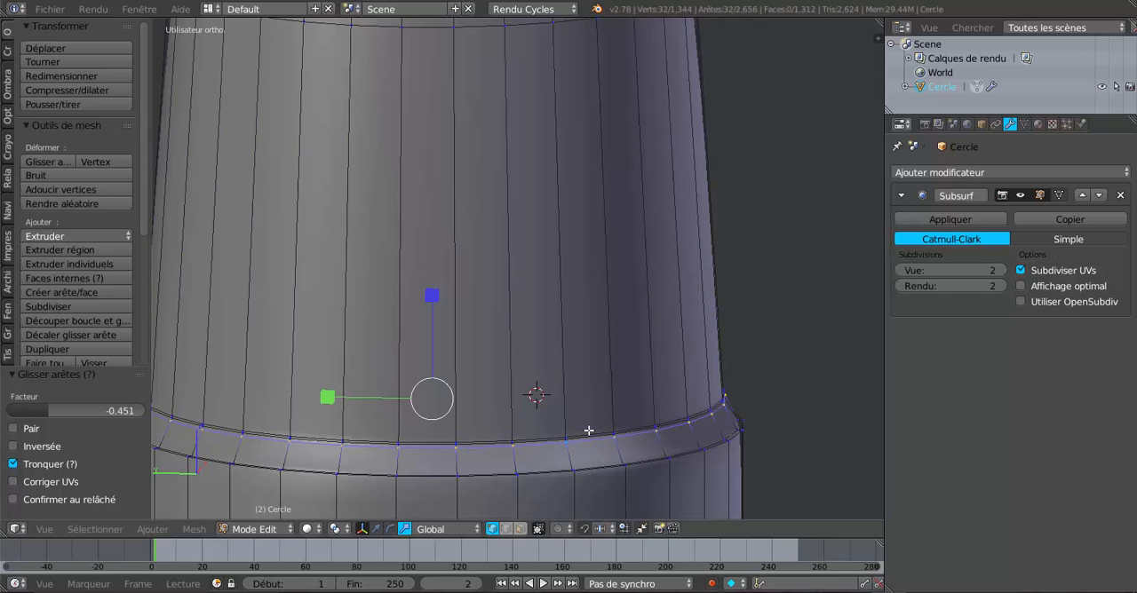
Select the edge loop where the bullet meets the mouth rim and move it -0.025 along Z.
scroll(589, 431, "up", 8)
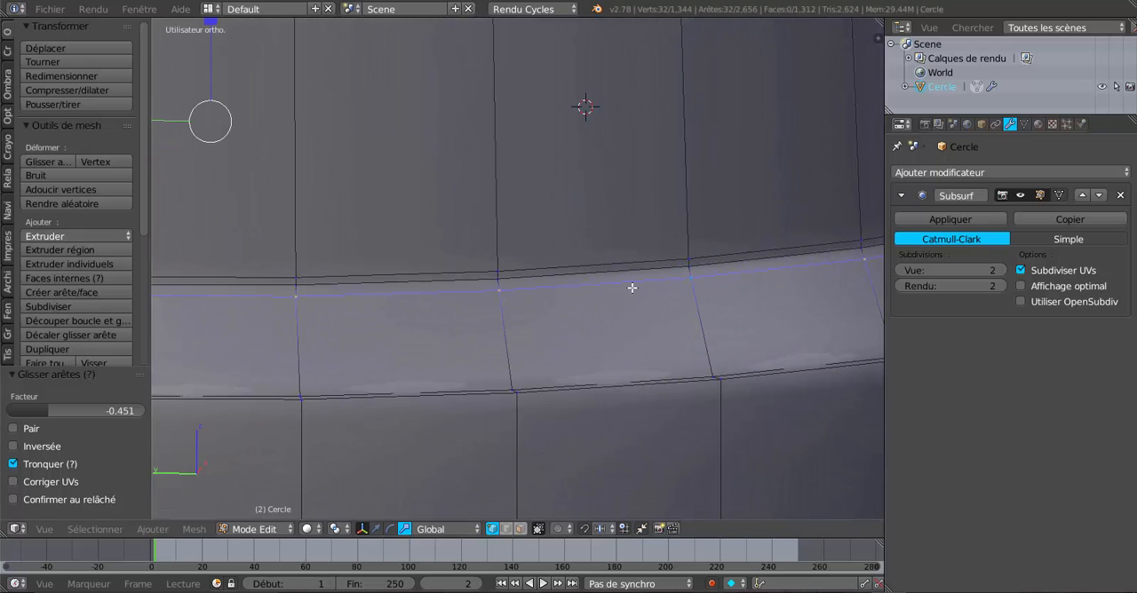
right_click(636, 270, "alt")
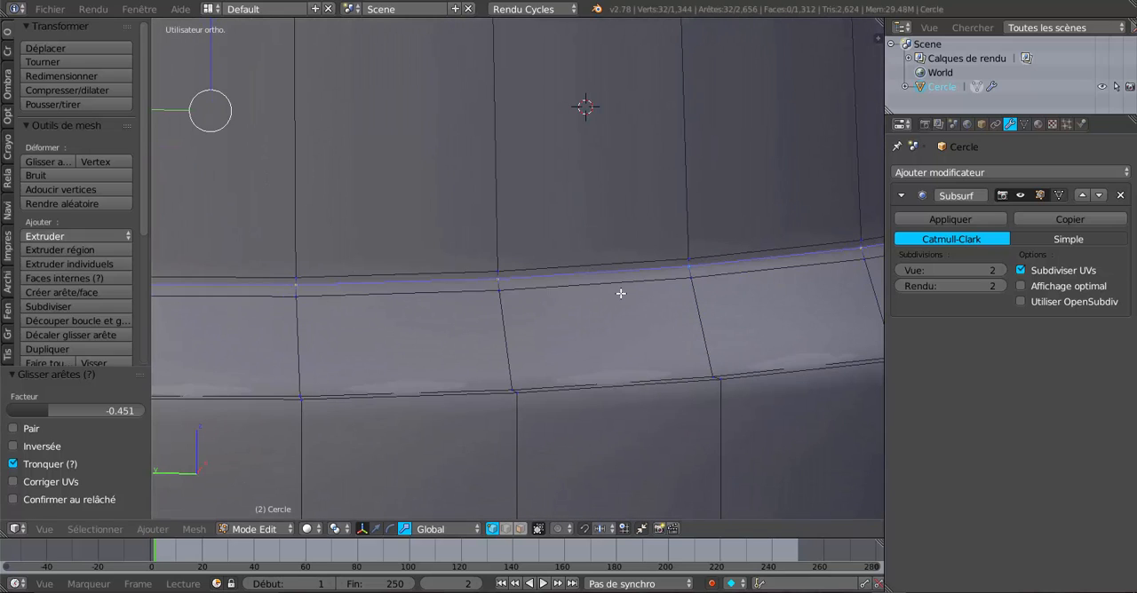
scroll(620, 293, "down", 4)
left_click(376, 529, "shift")
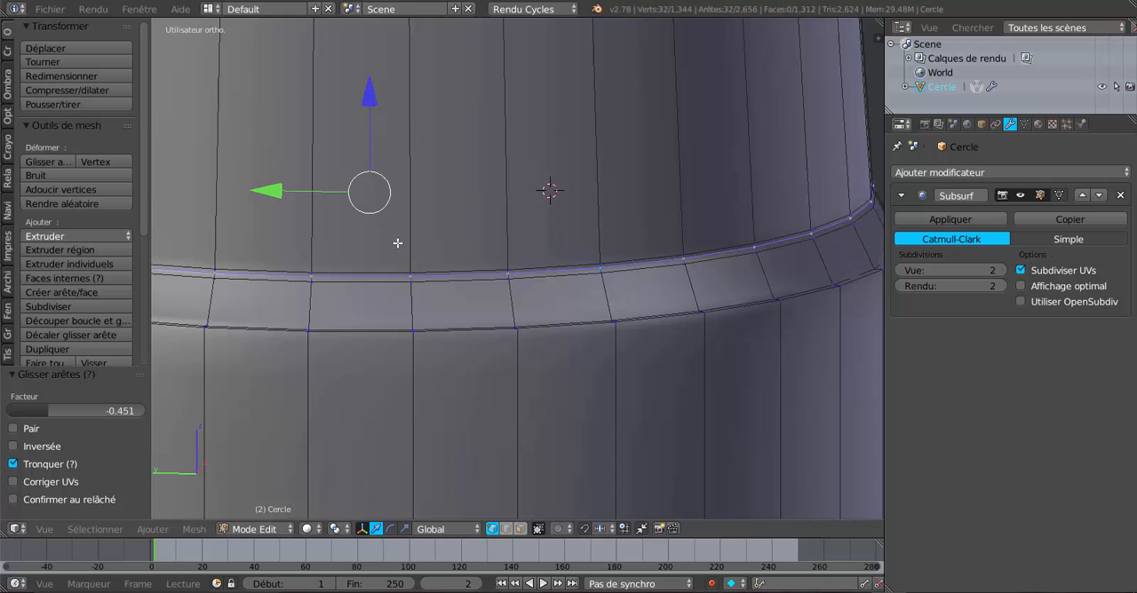
left_click_drag(367, 96, 387, 114)
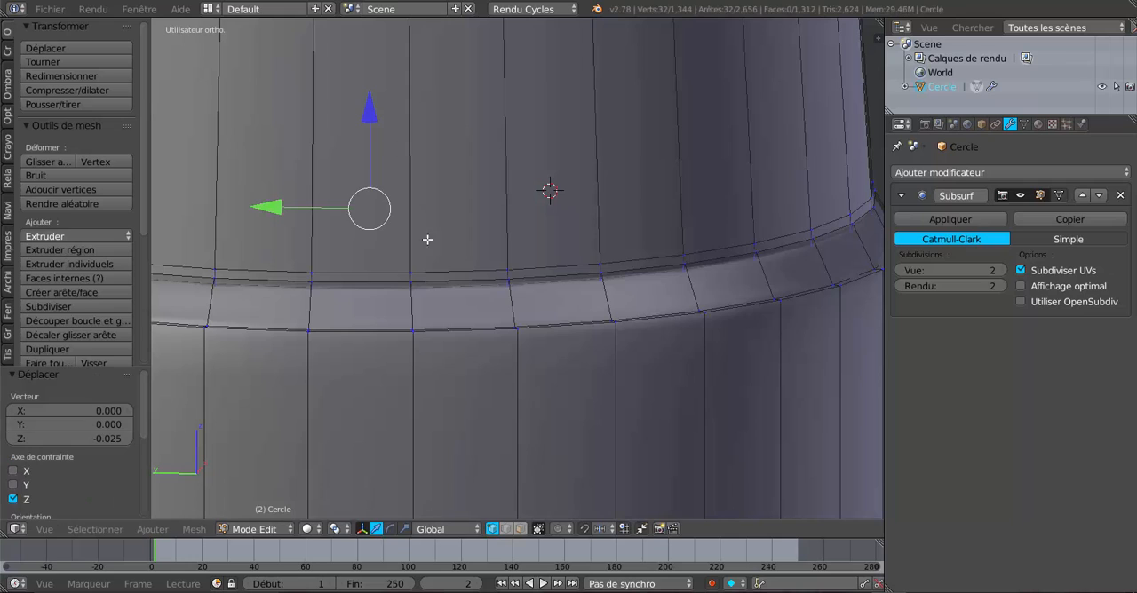
Add another loop cut on the mouth rim, slid tight against its inner edge, and check the smoothed crease in Object Mode.
key("ctrl+r")
left_click(509, 305)
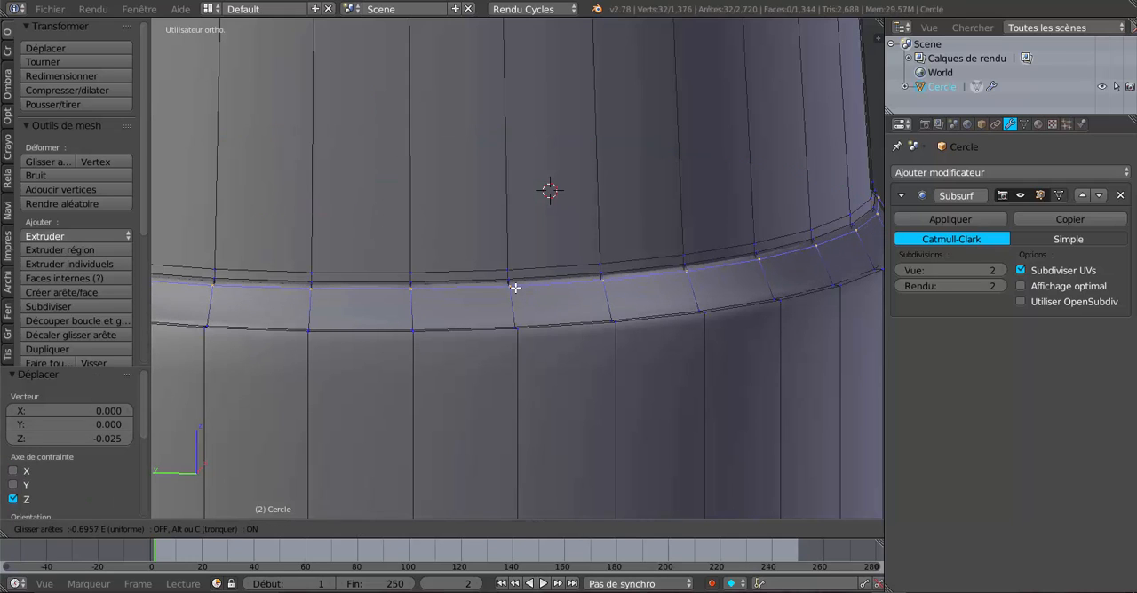
left_click(516, 288)
key("Tab")
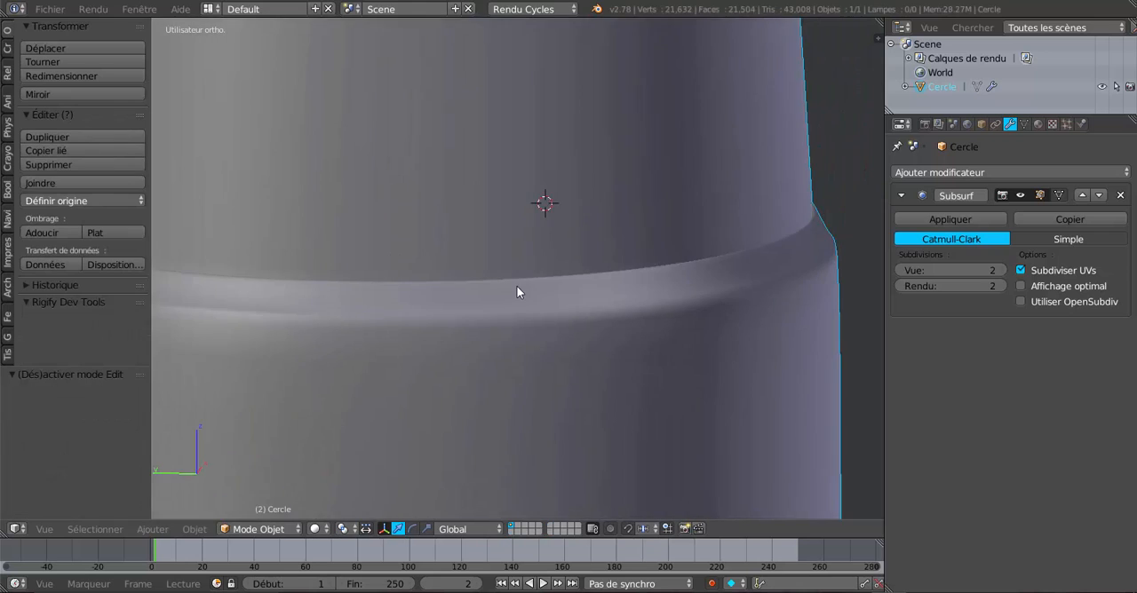
scroll(519, 292, "down", 3)
middle_click_drag(521, 292, 550, 363)
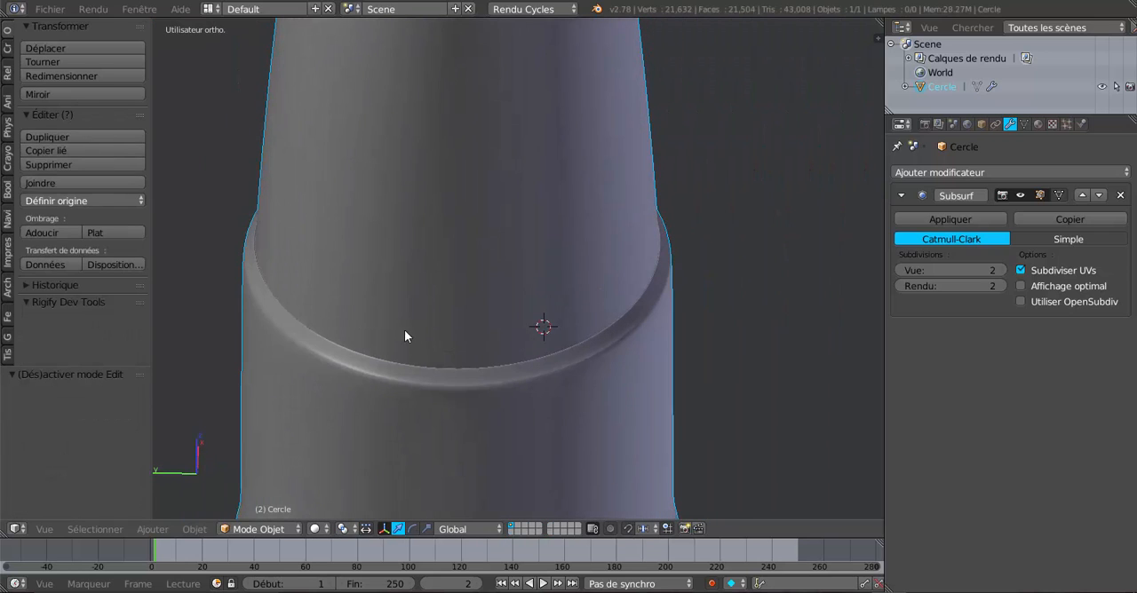
scroll(444, 331, "down", 3)
middle_click_drag(444, 331, 454, 286)
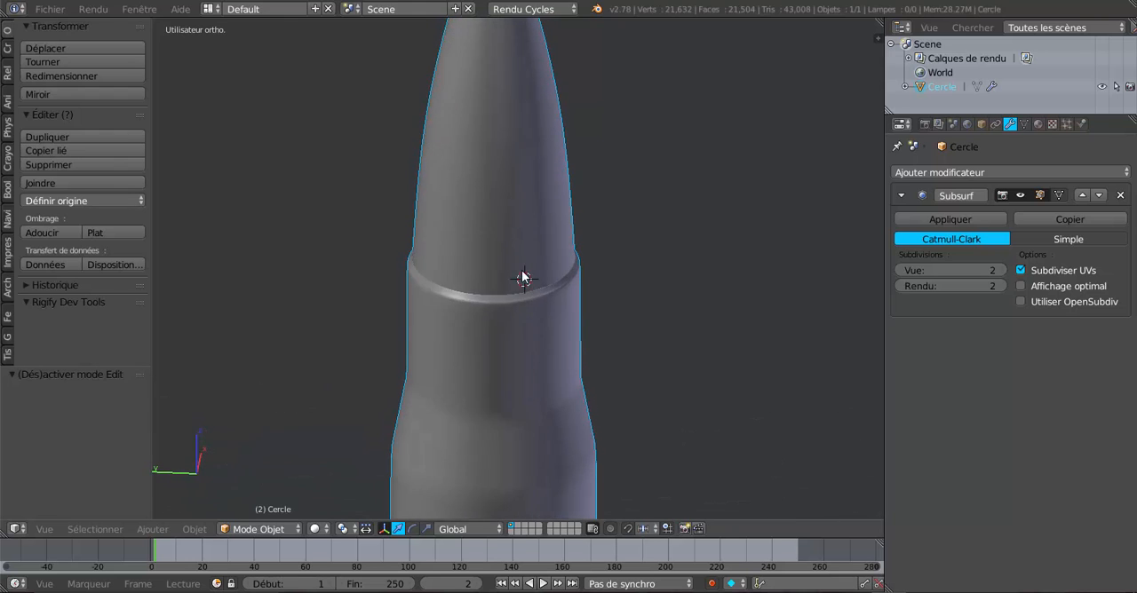
Add a loop cut on the case neck, slid up to just below the mouth rim, and check the smoothed result.
scroll(530, 309, "up", 2)
key("Tab")
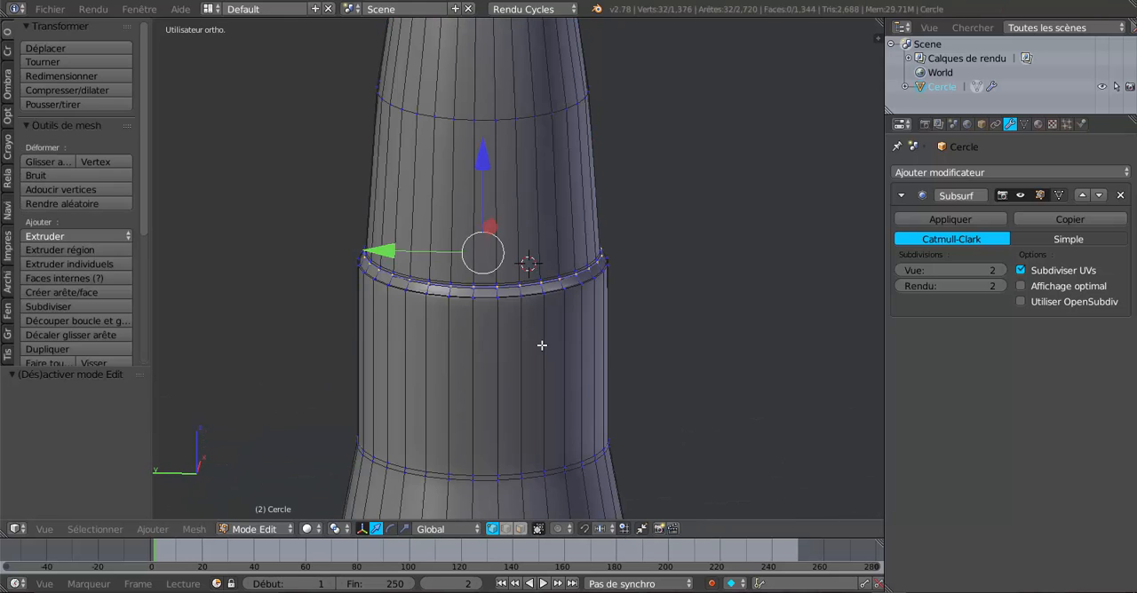
key("g")
key("g")
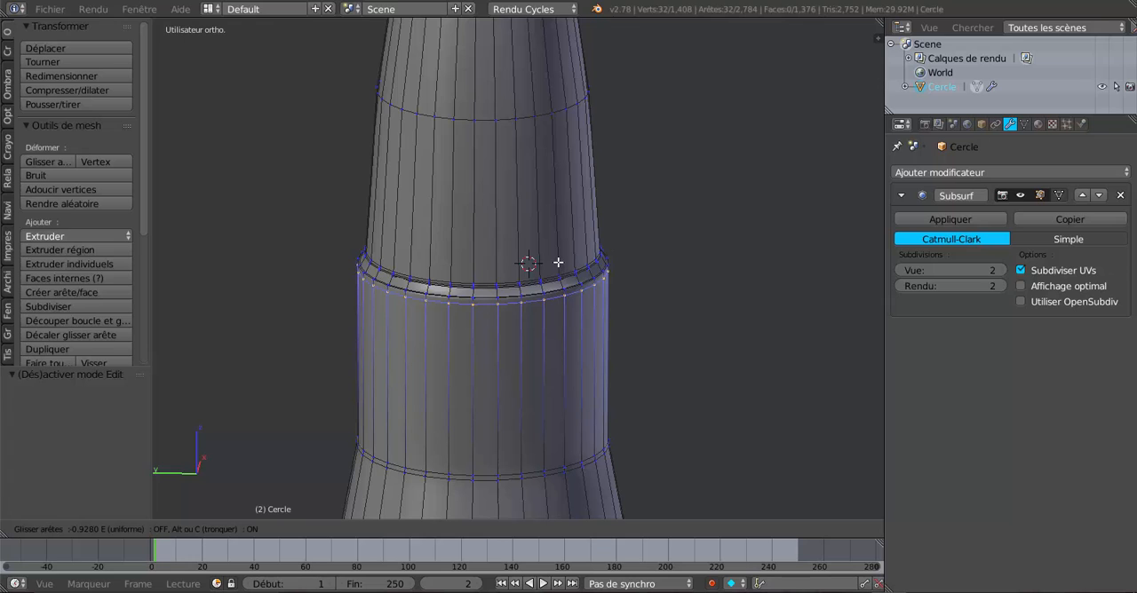
left_click(557, 263)
key("Tab")
scroll(555, 263, "down", 6)
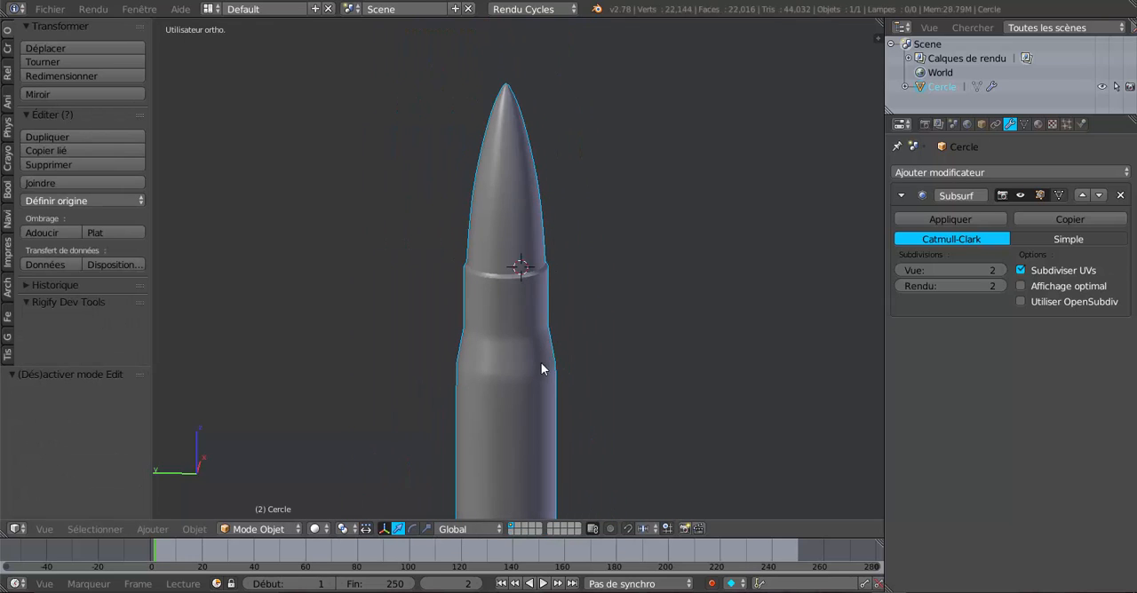
Add a loop cut on the neck, slid down to just above the shoulder, and return to Object Mode.
key("Tab")
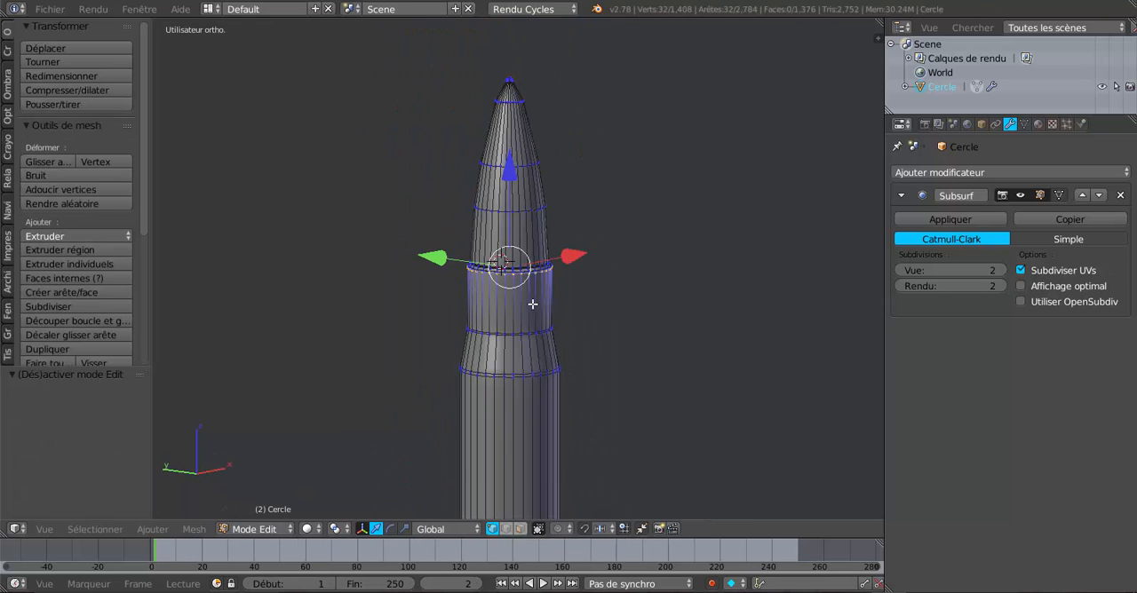
key("ctrl+r")
left_click(533, 302)
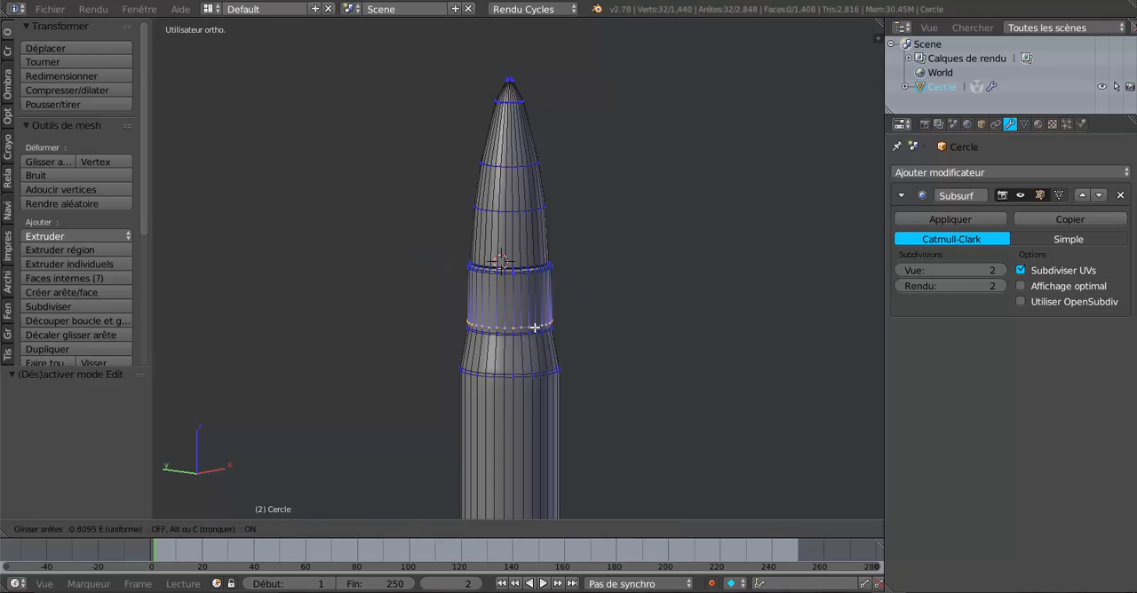
left_click(536, 330)
key("Tab")
scroll(543, 347, "down", 3)
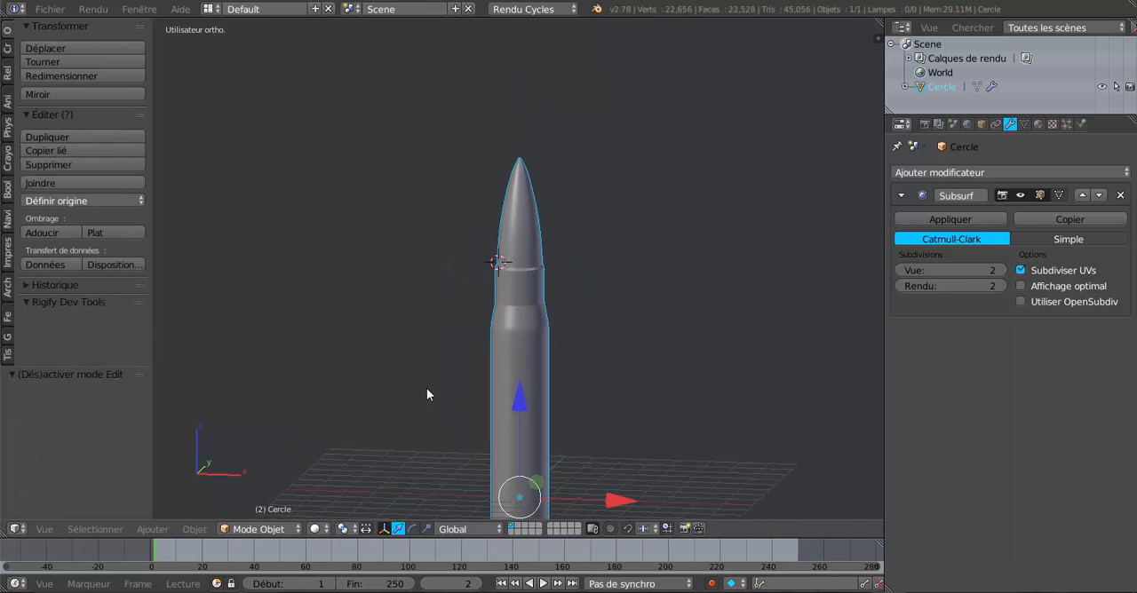
Scale the whole cartridge object uniformly by 0.266.
middle_click_drag(546, 397, 599, 270)
scroll(748, 330, "up", 2)
scroll(596, 322, "down", 4)
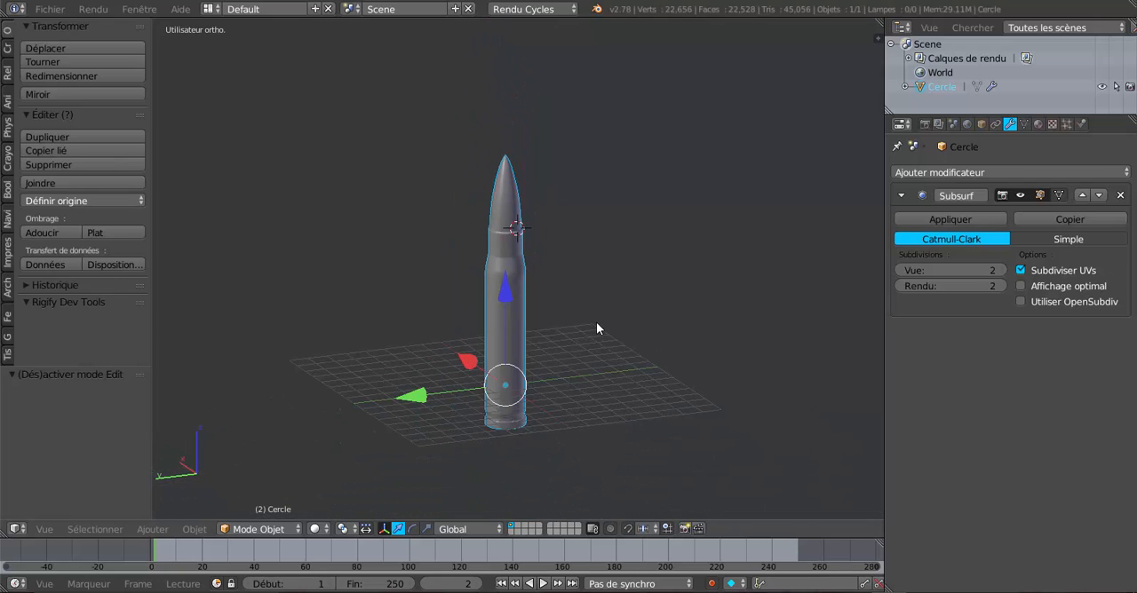
key("s")
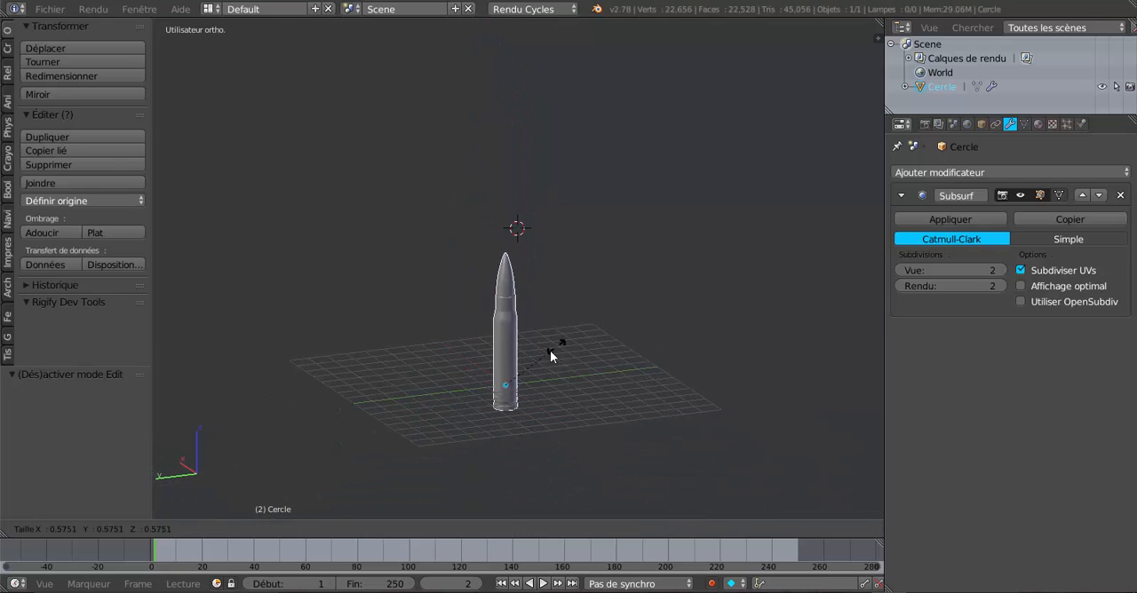
left_click(533, 373)
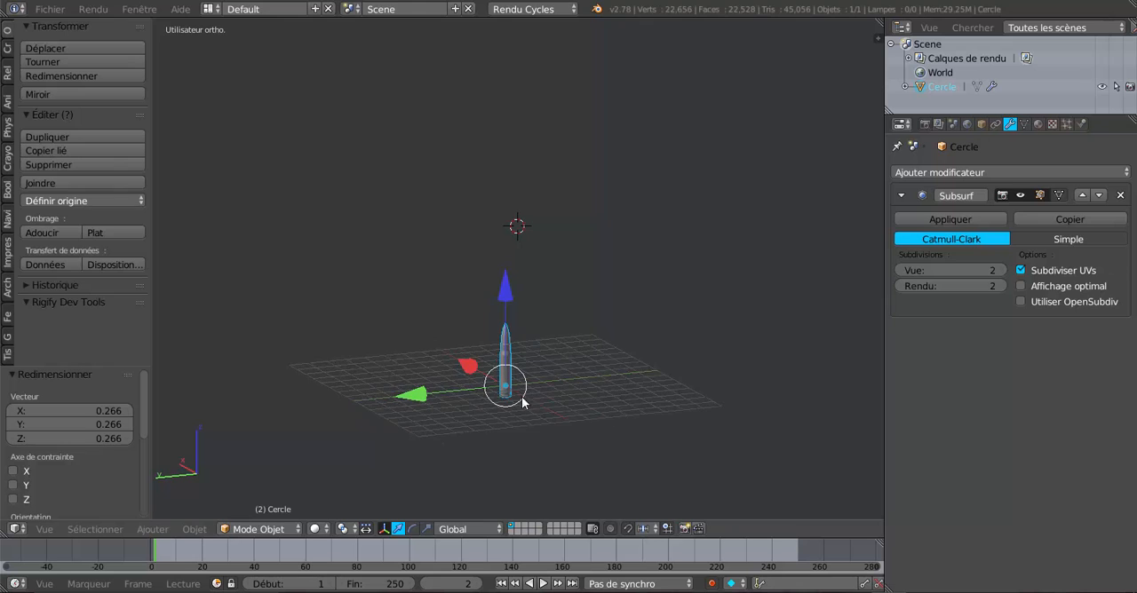
scroll(557, 310, "up", 5)
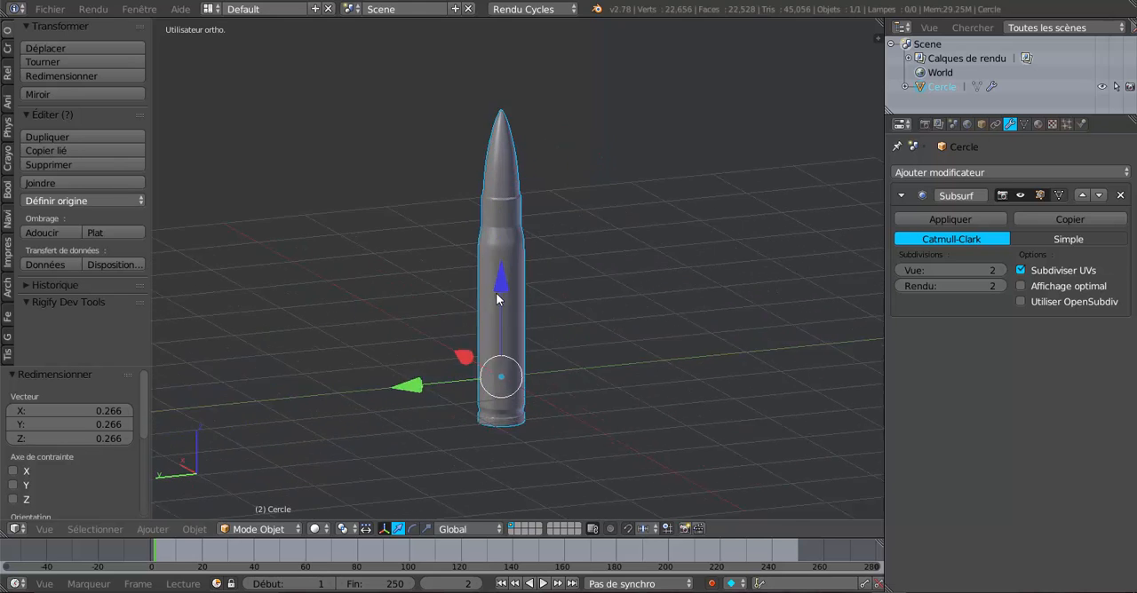
scroll(495, 292, "up", 3)
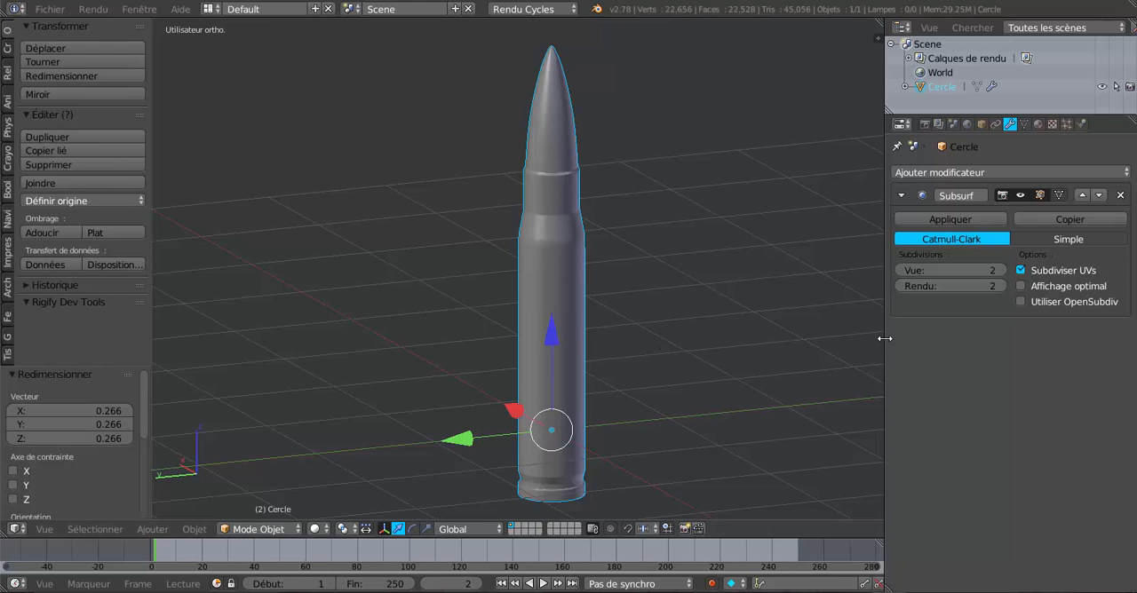
Widen the properties area and view the finished cartridge from the side.
left_click_drag(883, 341, 822, 345)
middle_click_drag(779, 362, 710, 330)
scroll(709, 329, "down", 1)
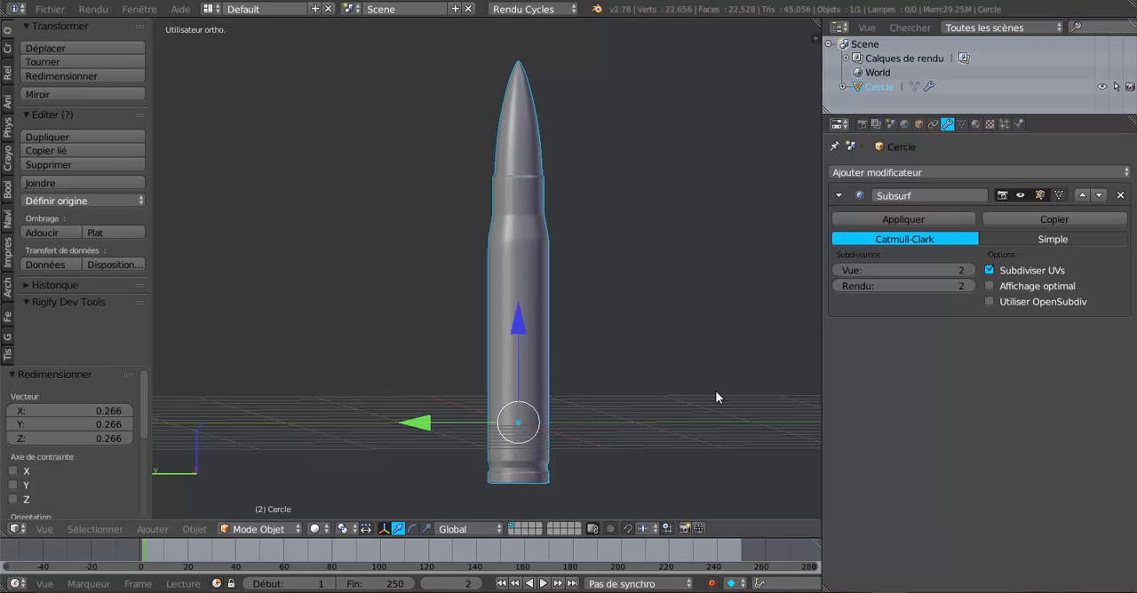
middle_click_drag(714, 374, 707, 403)
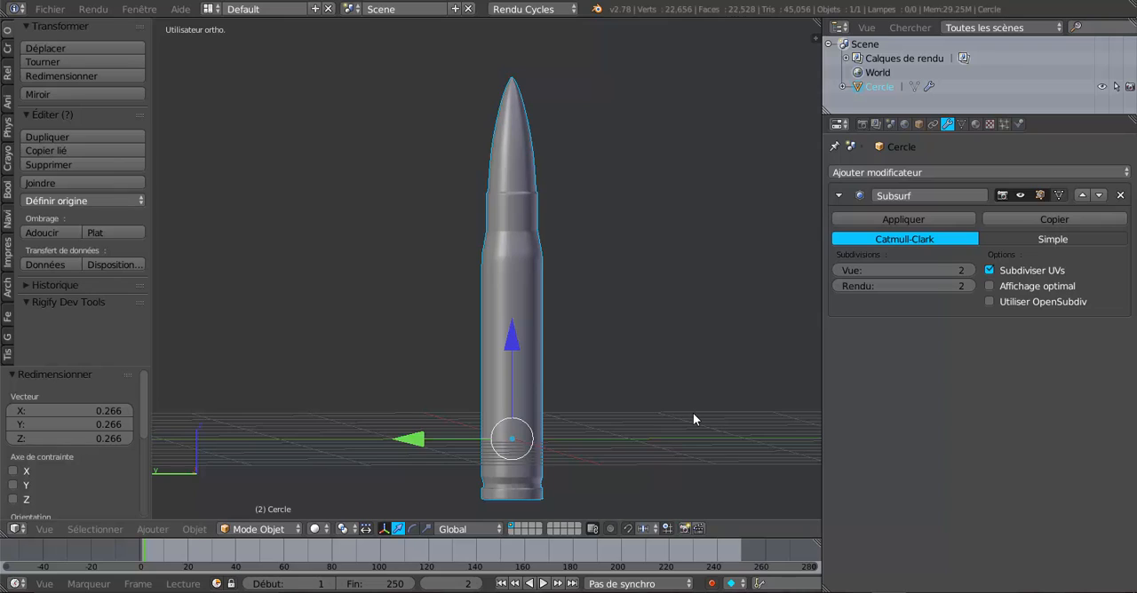